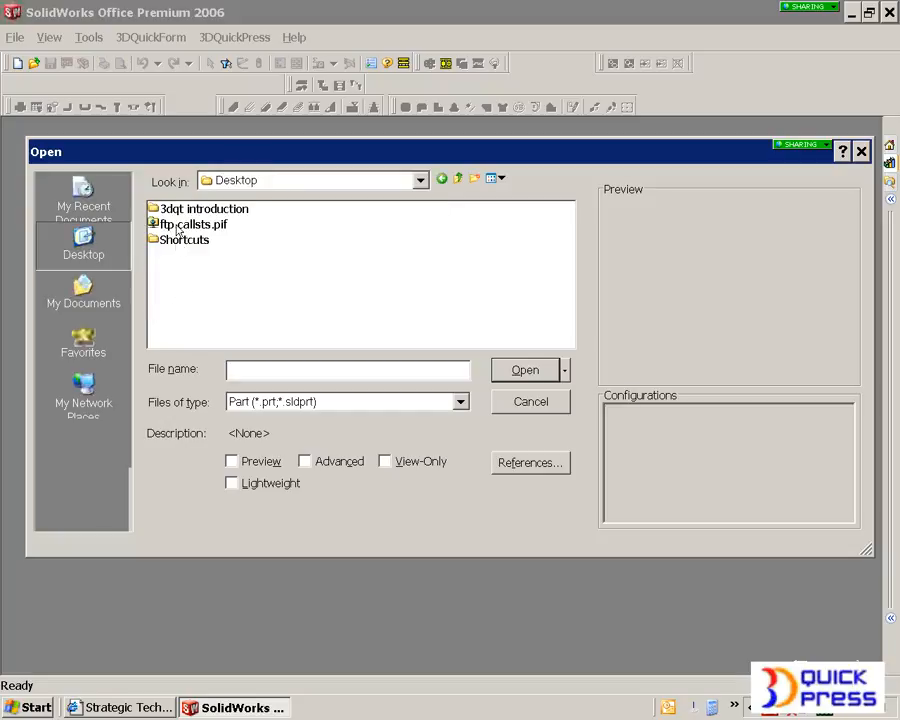
Step: Open the Parasolid file connector1.x_b from the 3dqt introduction folder and accept the import diagnostics
double_click(190, 209)
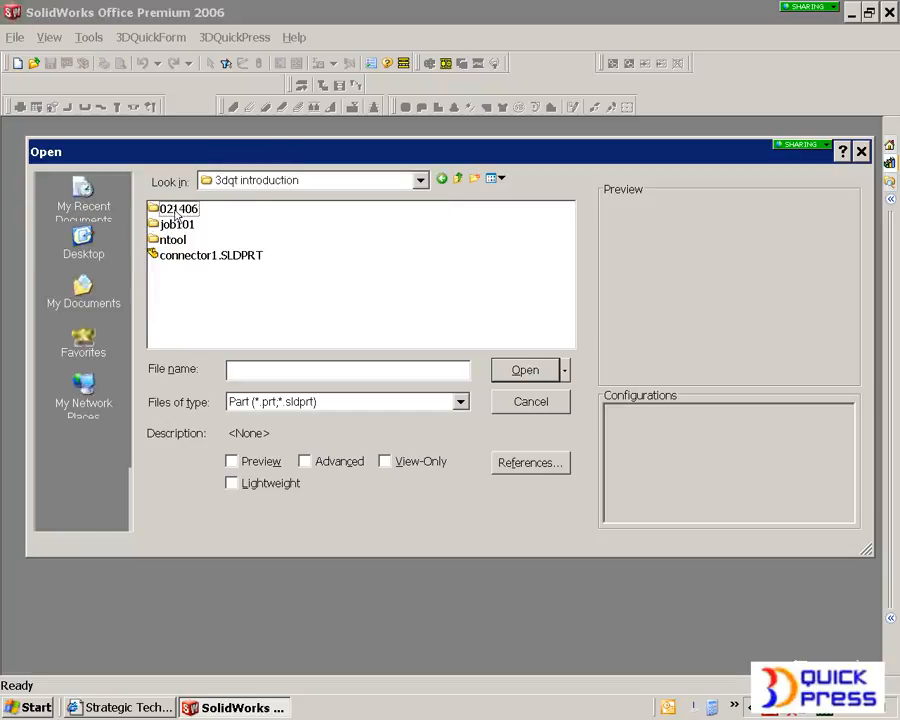
click(285, 404)
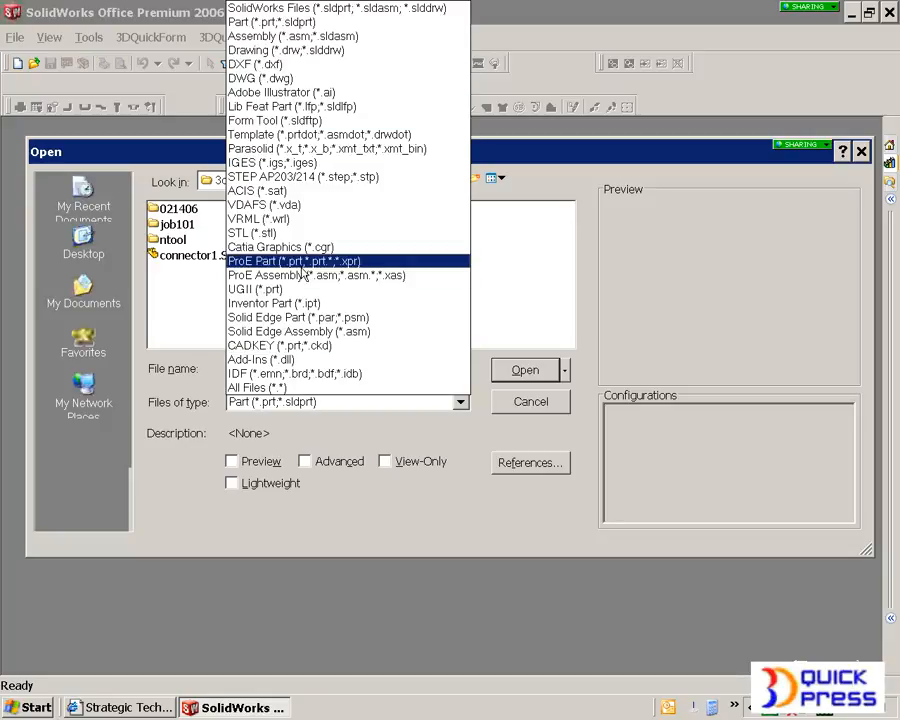
click(305, 150)
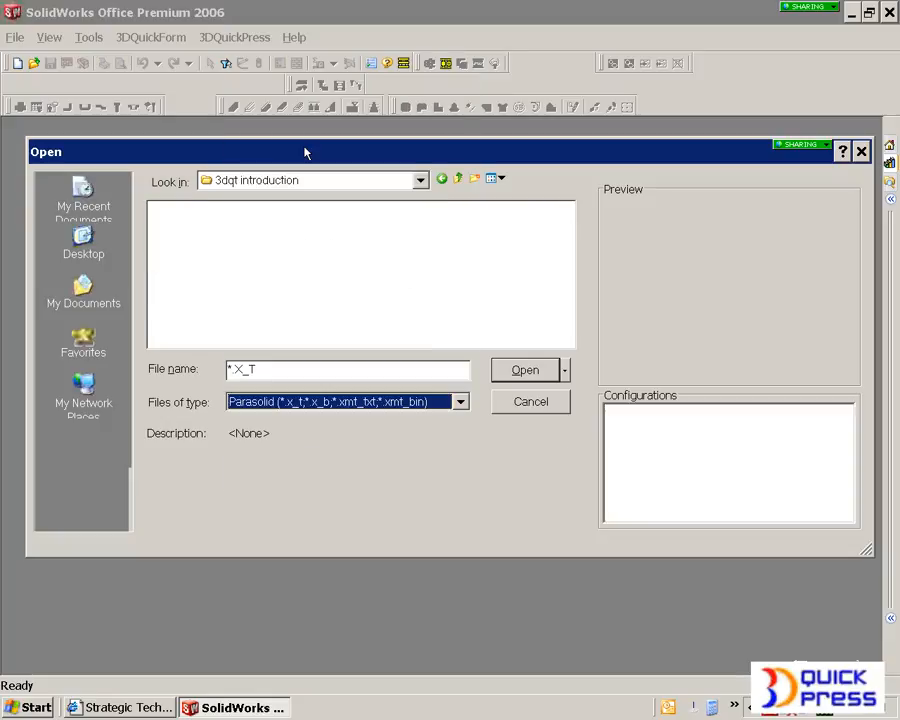
click(226, 258)
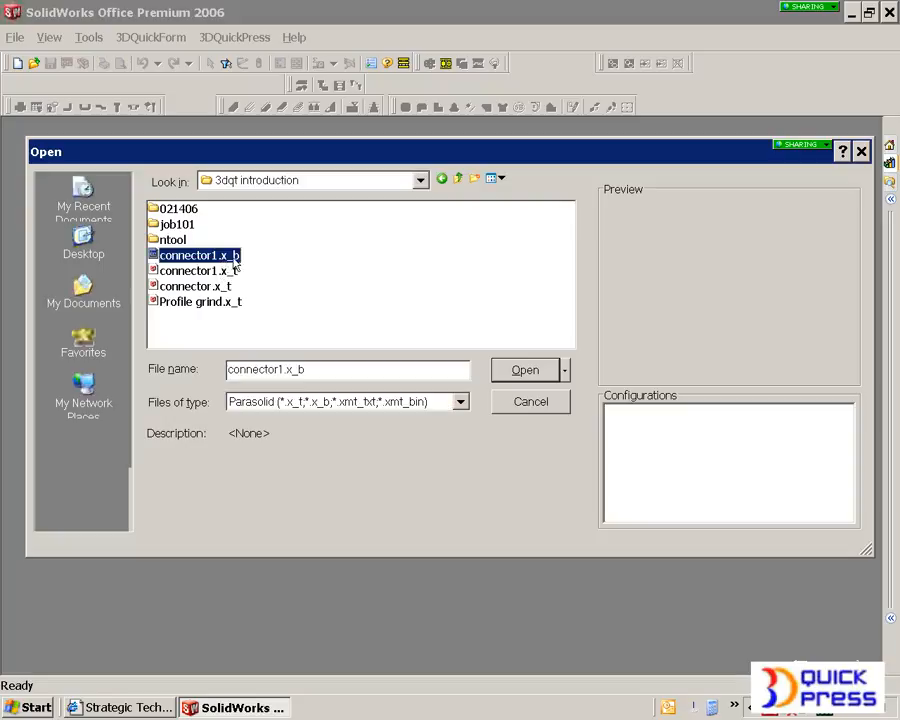
click(526, 370)
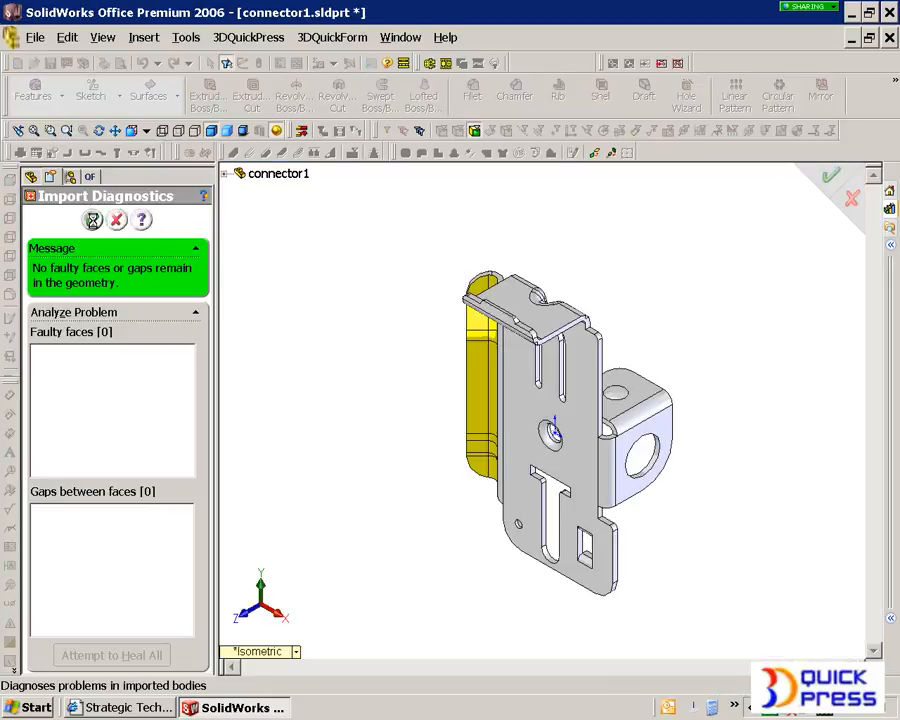
click(92, 220)
Step: Display the imported connector shaded with edges
middle_drag(362, 291, 418, 426)
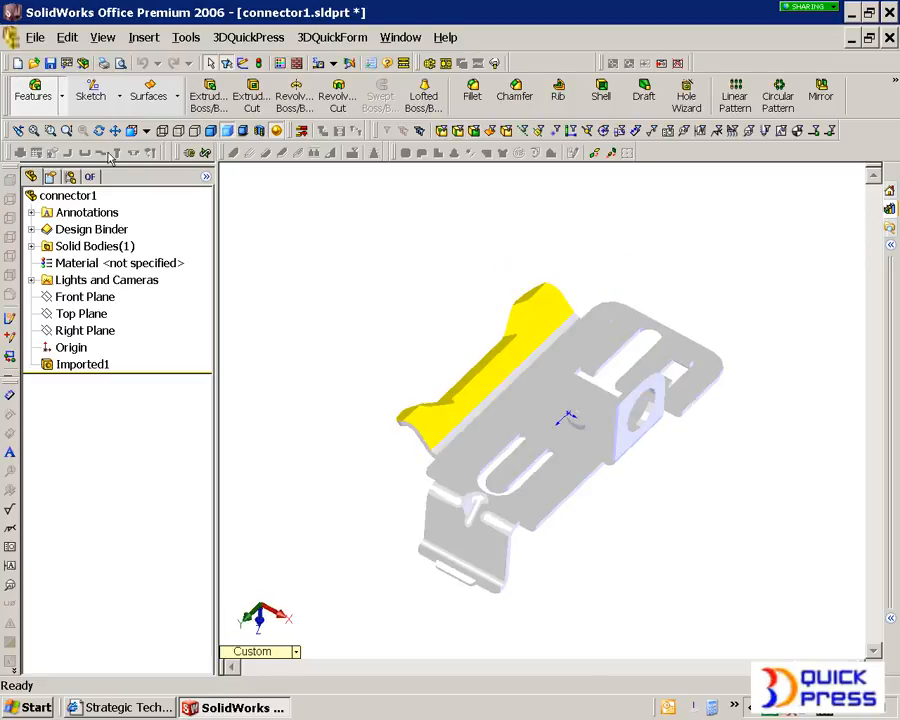
click(211, 131)
scroll(563, 459, down, 2)
middle_drag(562, 461, 553, 418)
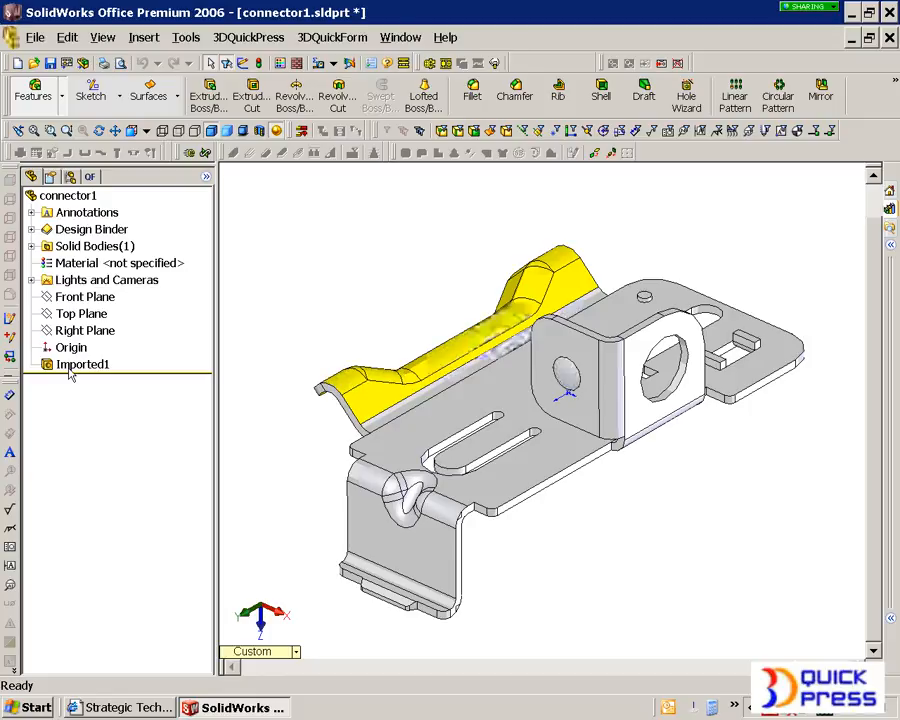
Step: Highlight the Imported1 feature and examine the connector's geometry from several angles
click(70, 366)
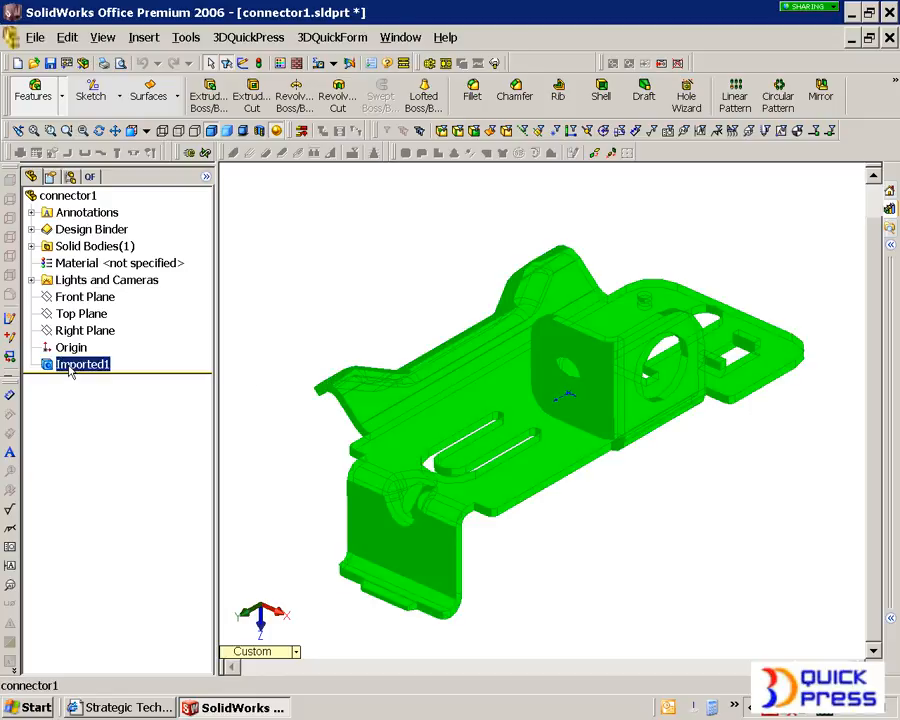
click(257, 377)
middle_drag(464, 414, 372, 301)
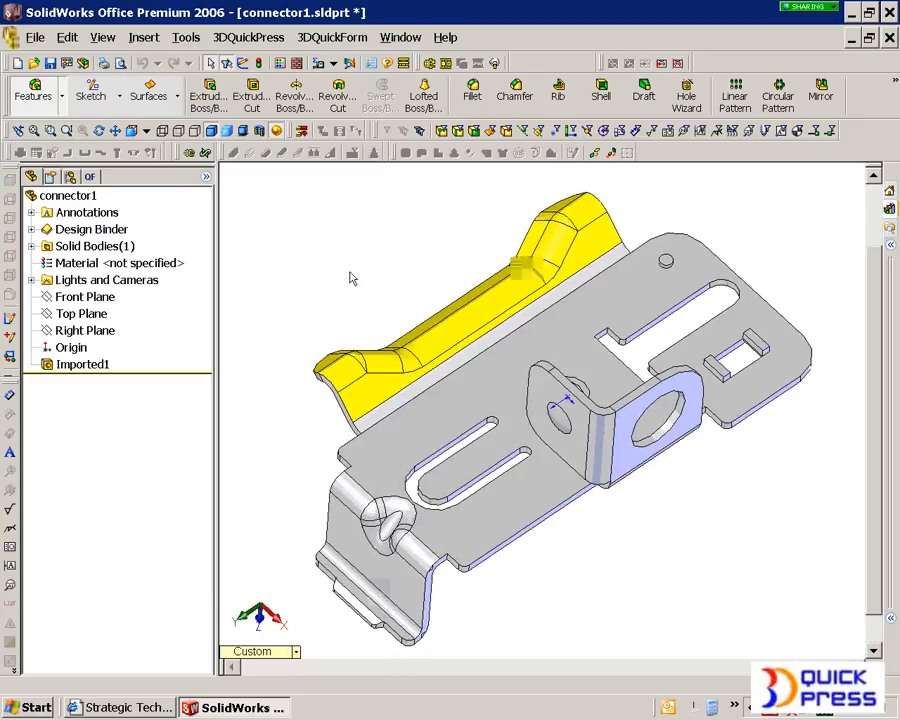
mouse_move(375, 288)
middle_down()
mouse_move(527, 383)
mouse_move(385, 270)
middle_up()
middle_drag(407, 315, 372, 278)
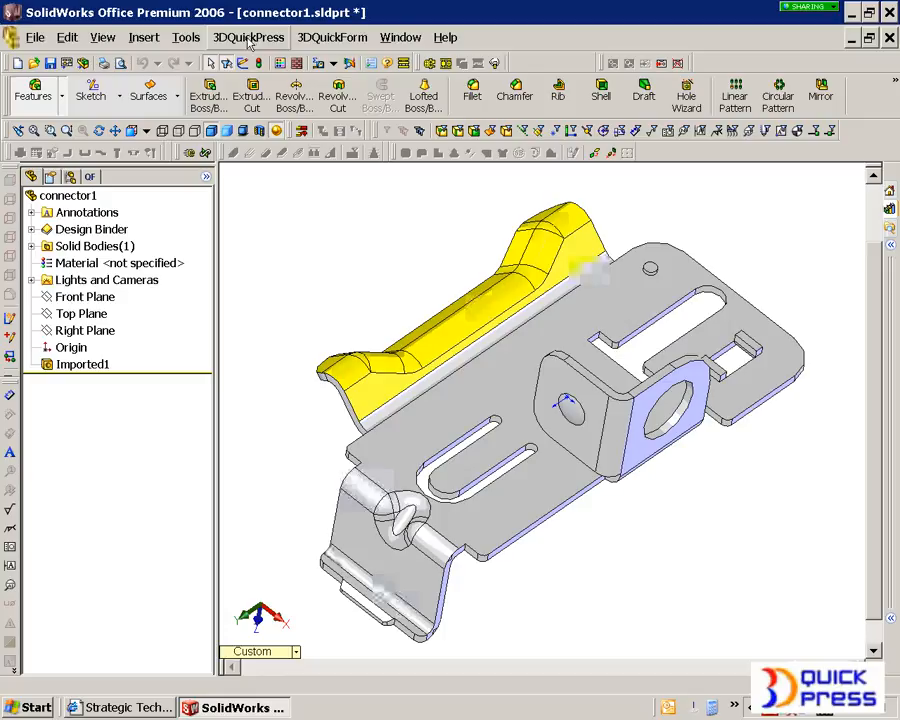
Step: Start unfolding the part and create a folder named feb16-1 inside 3dqt introduction for saving it
click(247, 38)
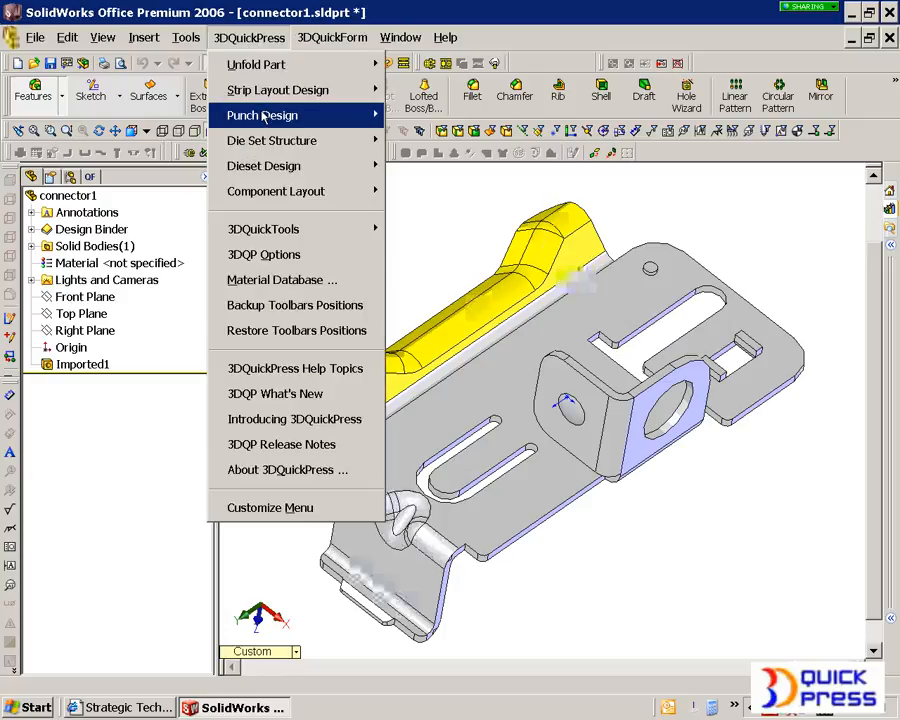
click(254, 14)
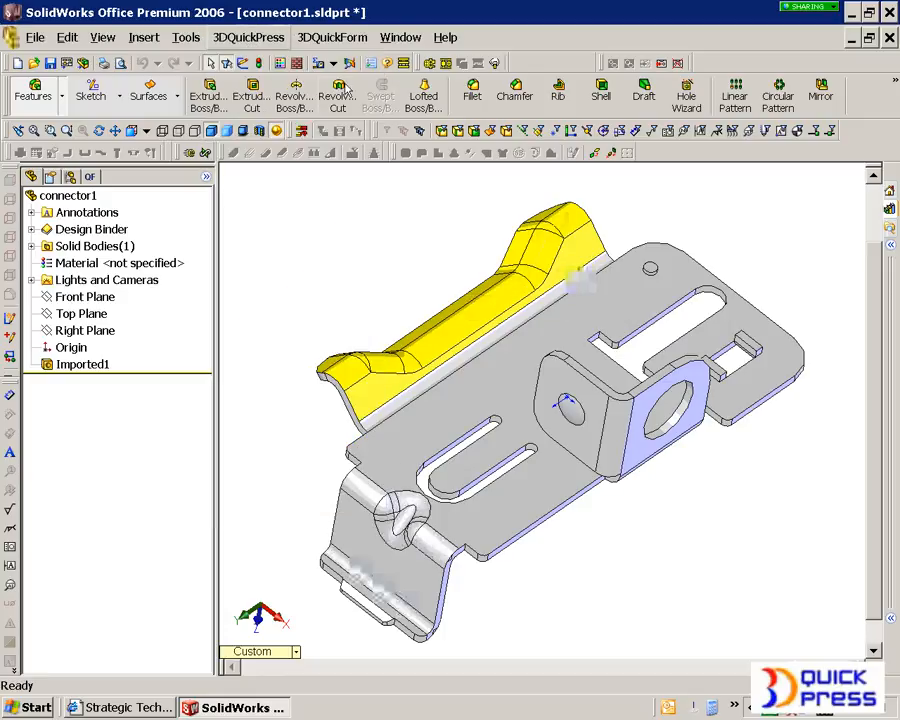
click(429, 64)
click(418, 378)
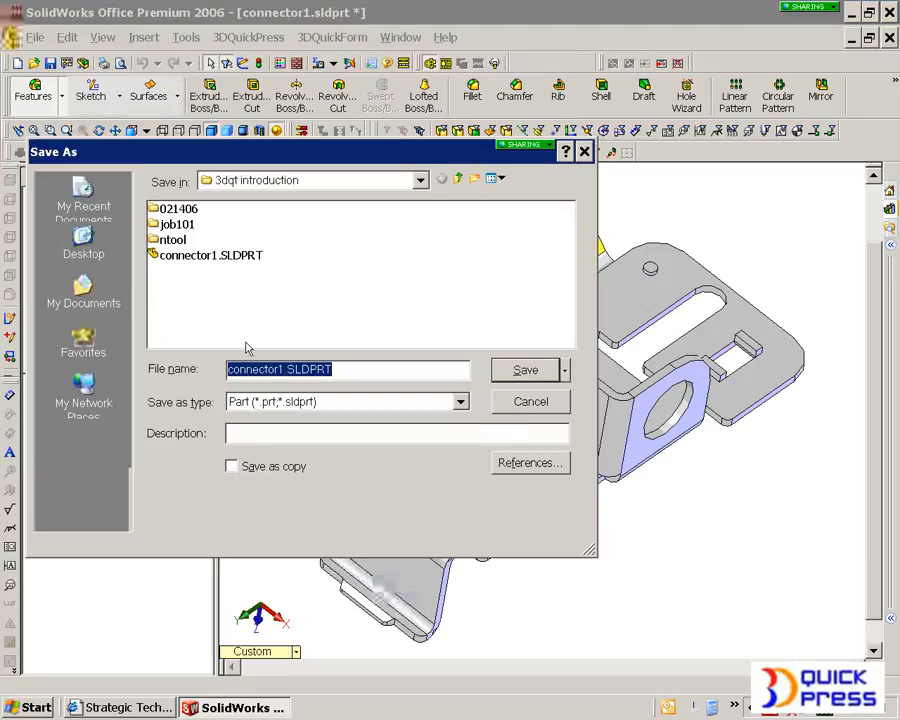
click(474, 178)
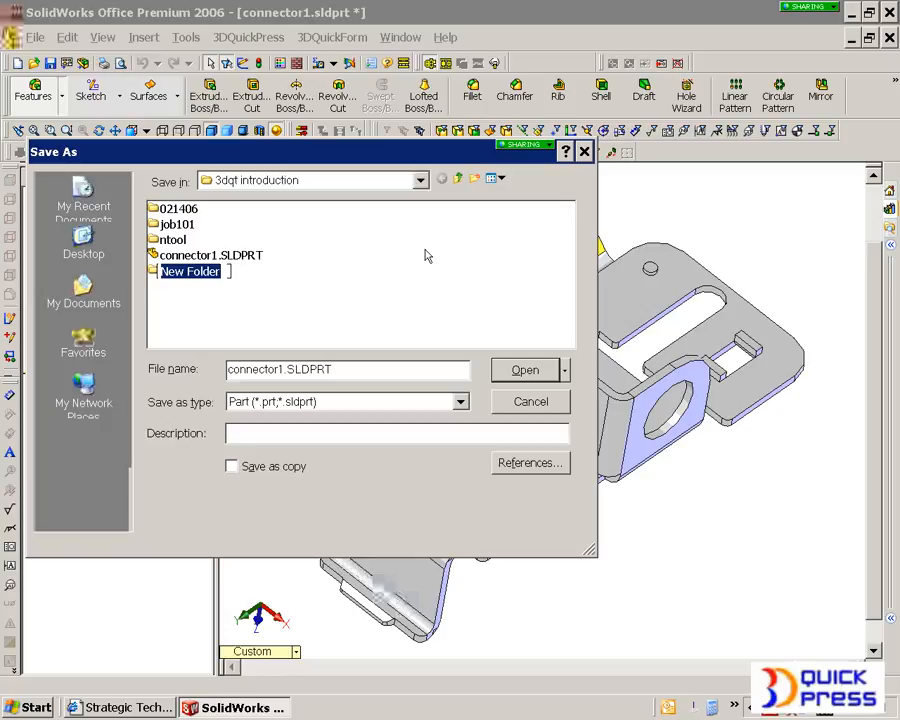
text(feb16)
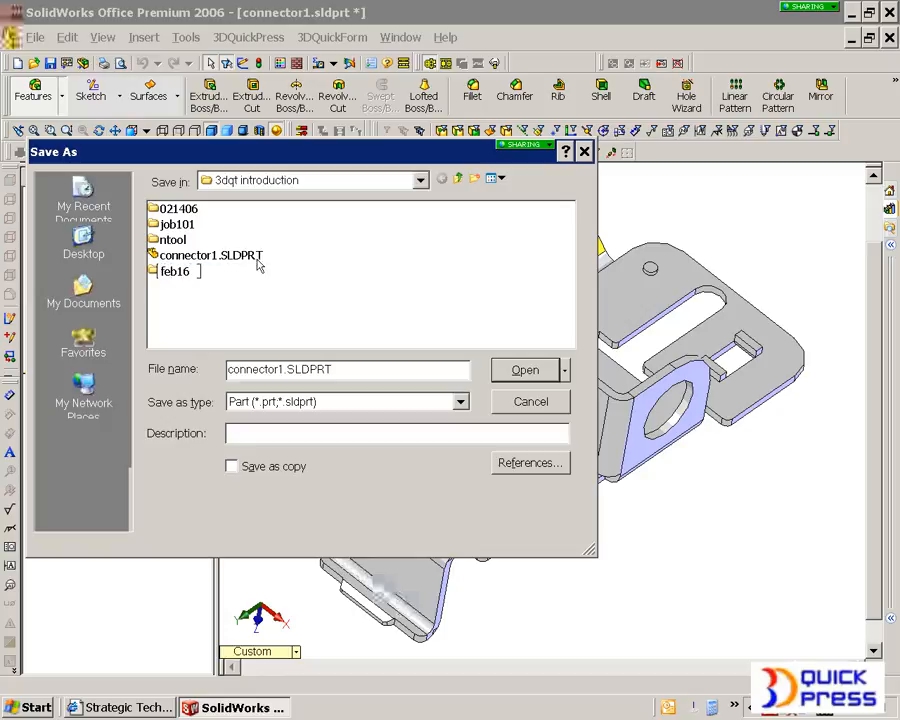
text(-1)
key(Return)
Step: Save the part as c1.SLDPRT in the feb16-1 folder
double_click(169, 274)
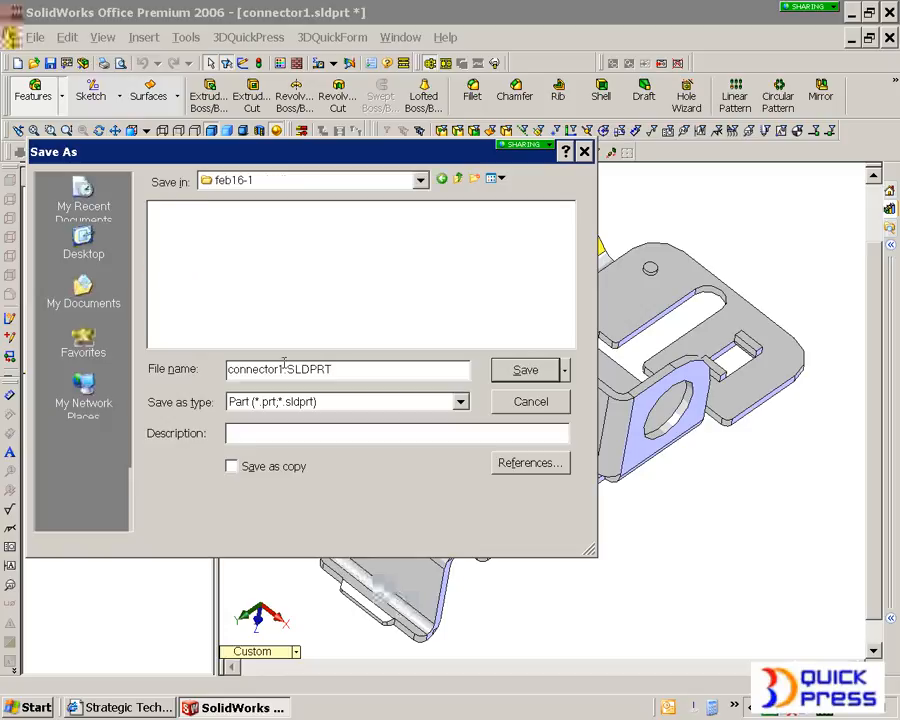
drag(278, 369, 227, 369)
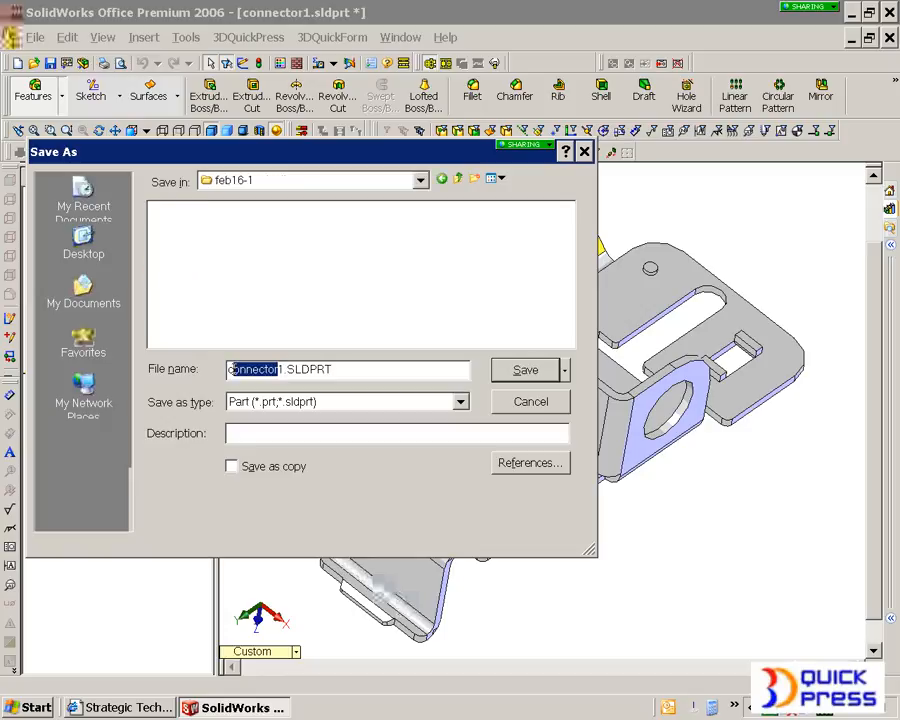
text(c)
click(526, 369)
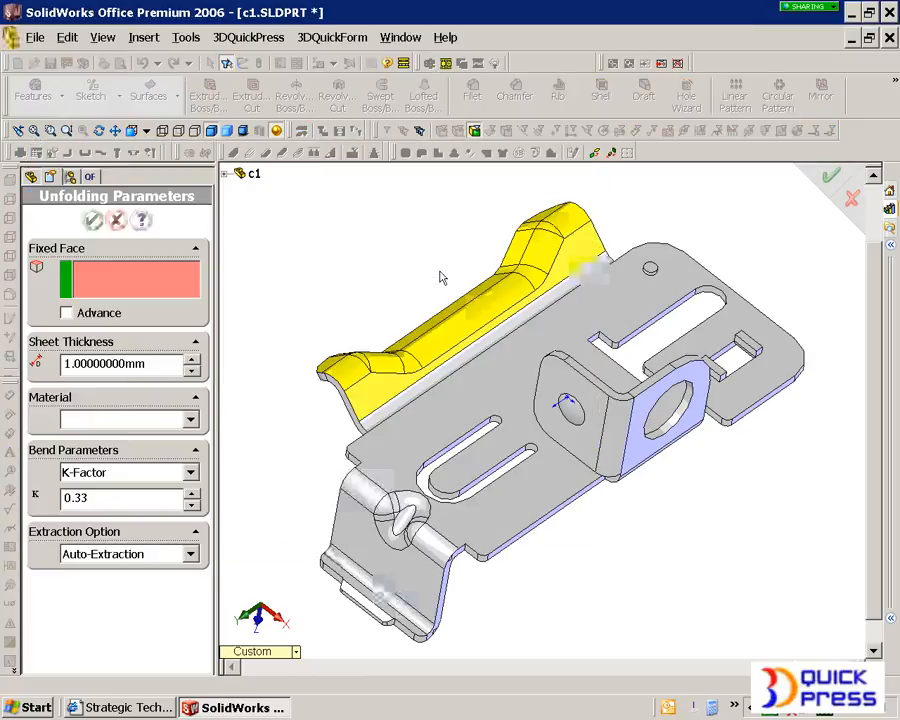
Step: Recognize the sheet metal features with the large flat underside as fixed face, accepting the K-Factor bend allowance parameters
middle_drag(443, 368, 585, 363)
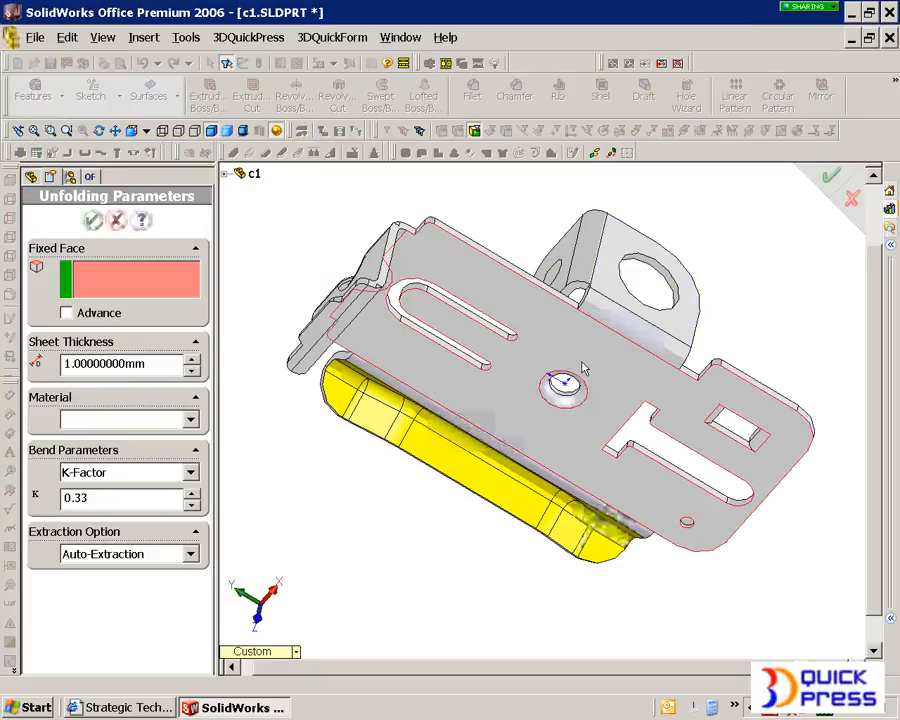
click(585, 363)
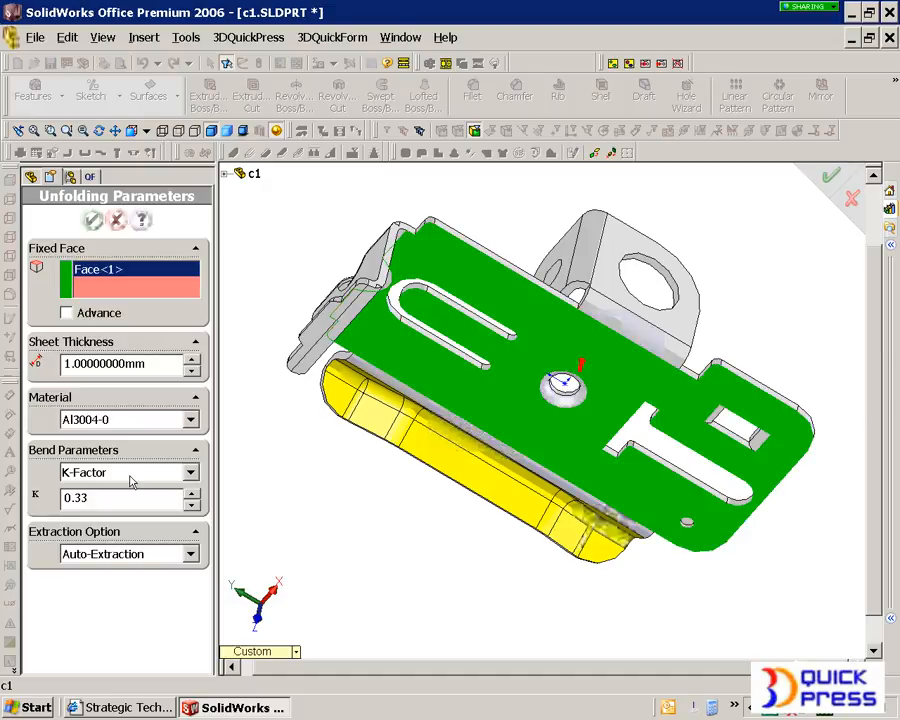
click(93, 220)
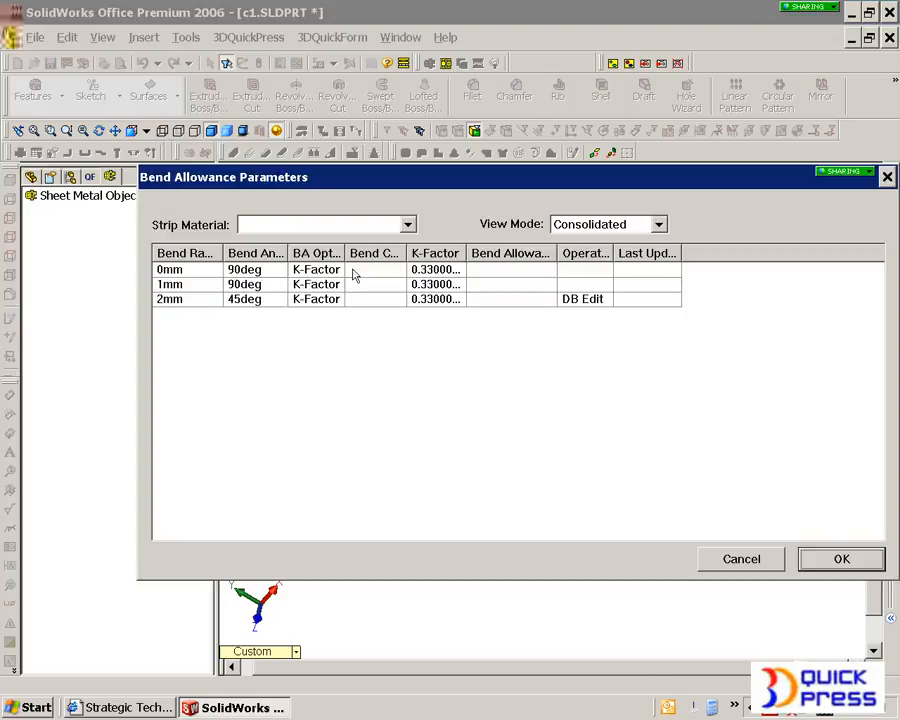
click(822, 557)
Step: Unfold all features of the sheet metal object
middle_drag(492, 292, 551, 475)
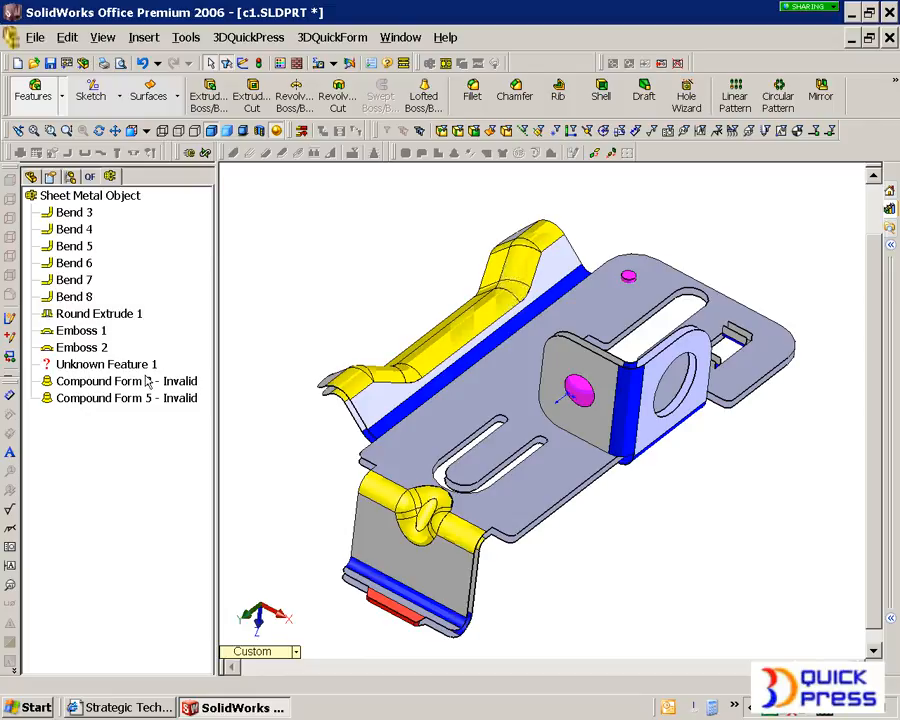
right_click(140, 196)
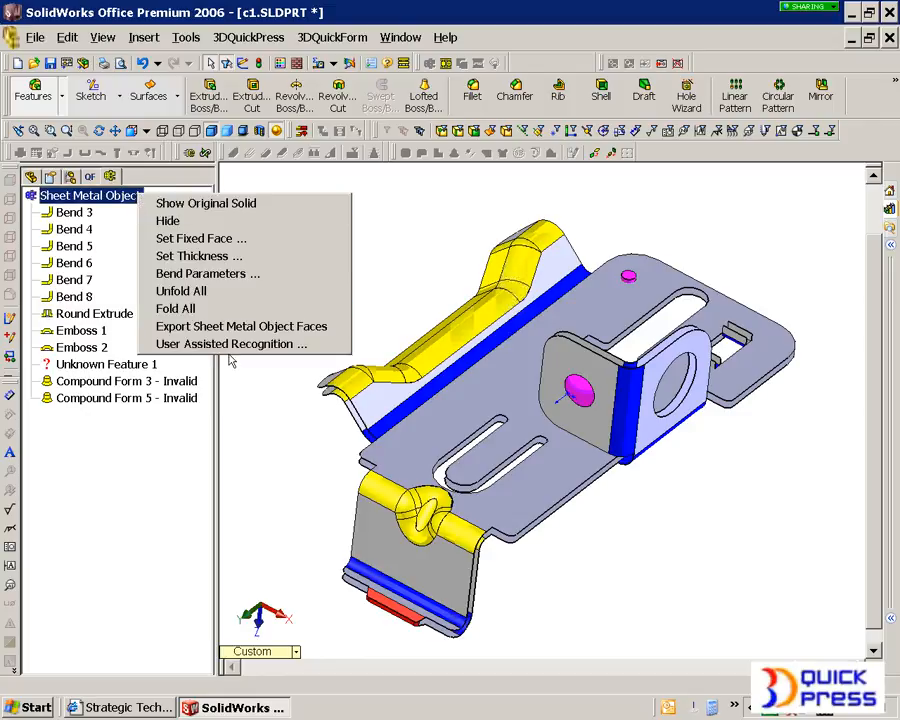
click(219, 292)
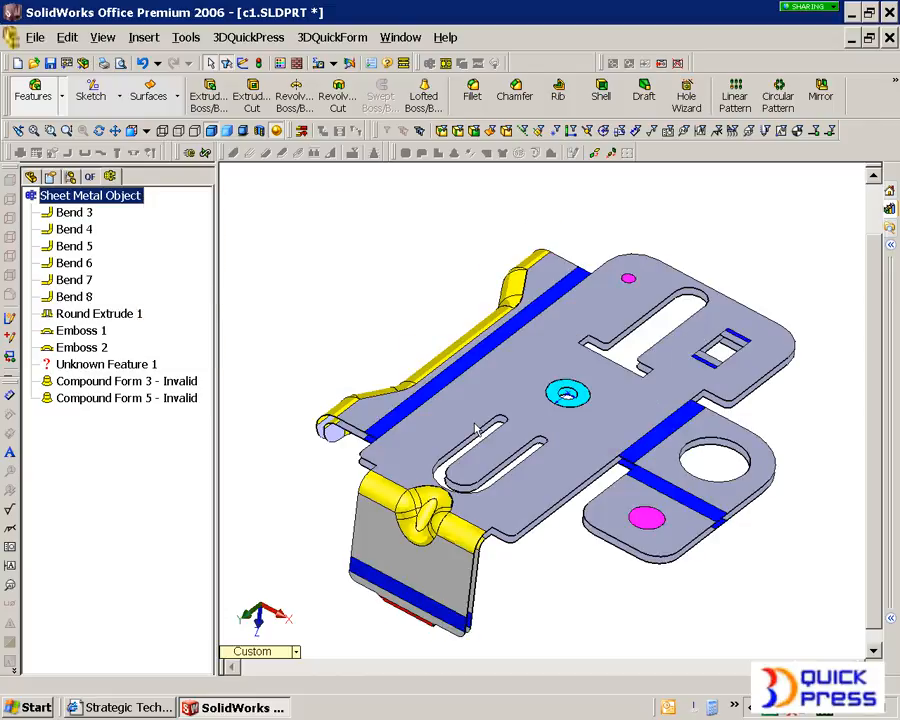
Step: Examine the unfolded part from both sides, including the end tab and the round extrude around the central hole
mouse_move(605, 539)
middle_down()
mouse_move(599, 467)
mouse_move(593, 537)
middle_up()
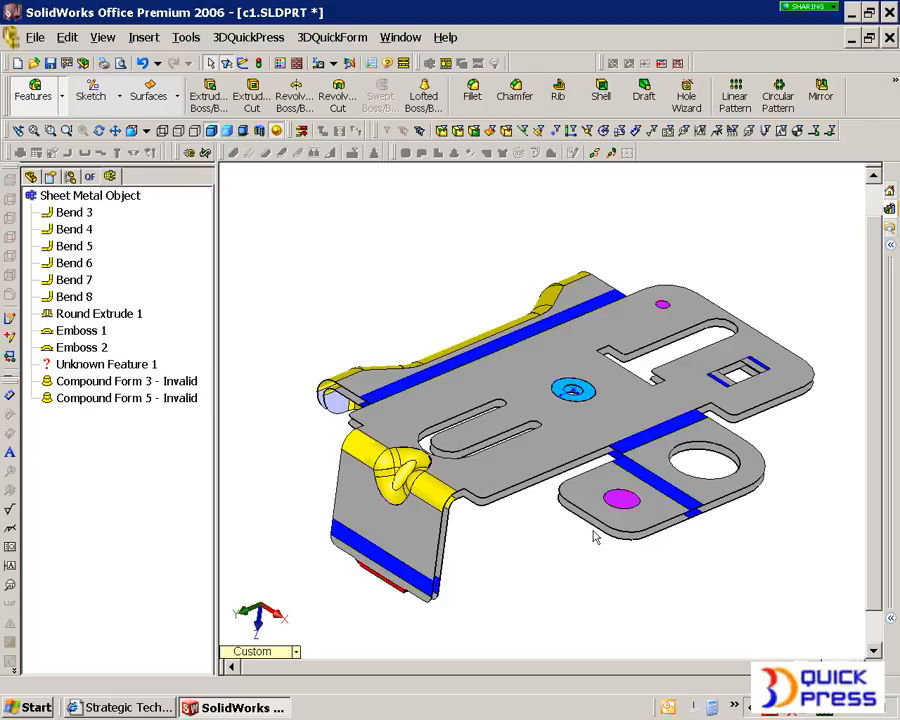
middle_drag(428, 577, 450, 488)
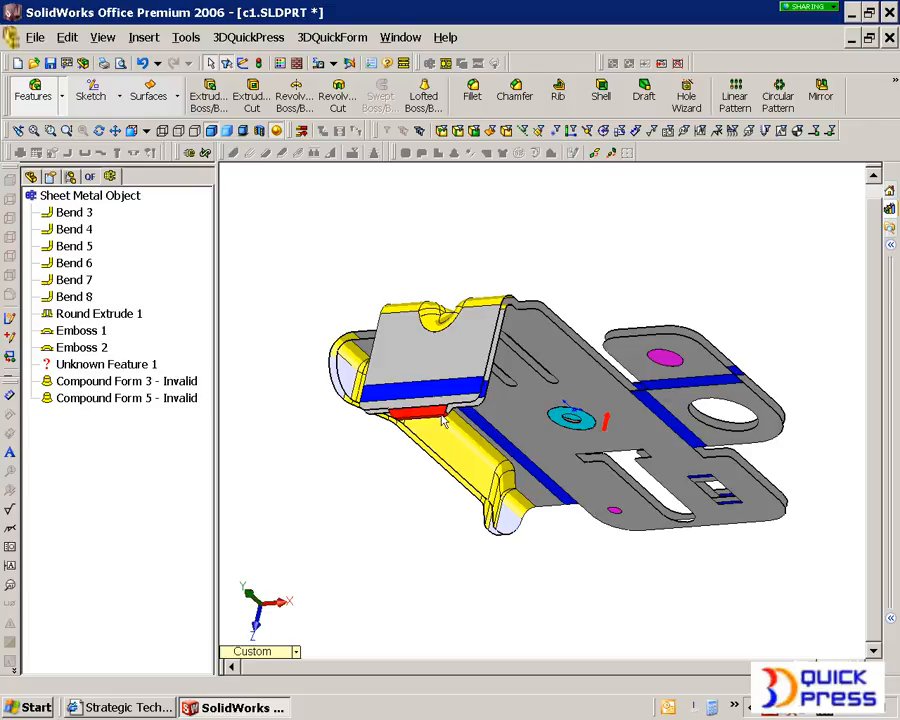
scroll(440, 416, down, 4)
scroll(462, 423, up, 4)
middle_drag(462, 423, 508, 511)
scroll(562, 437, up, 4)
scroll(783, 395, down, 3)
mouse_move(523, 452)
middle_down()
mouse_move(539, 494)
mouse_move(525, 443)
middle_up()
scroll(522, 402, down, 3)
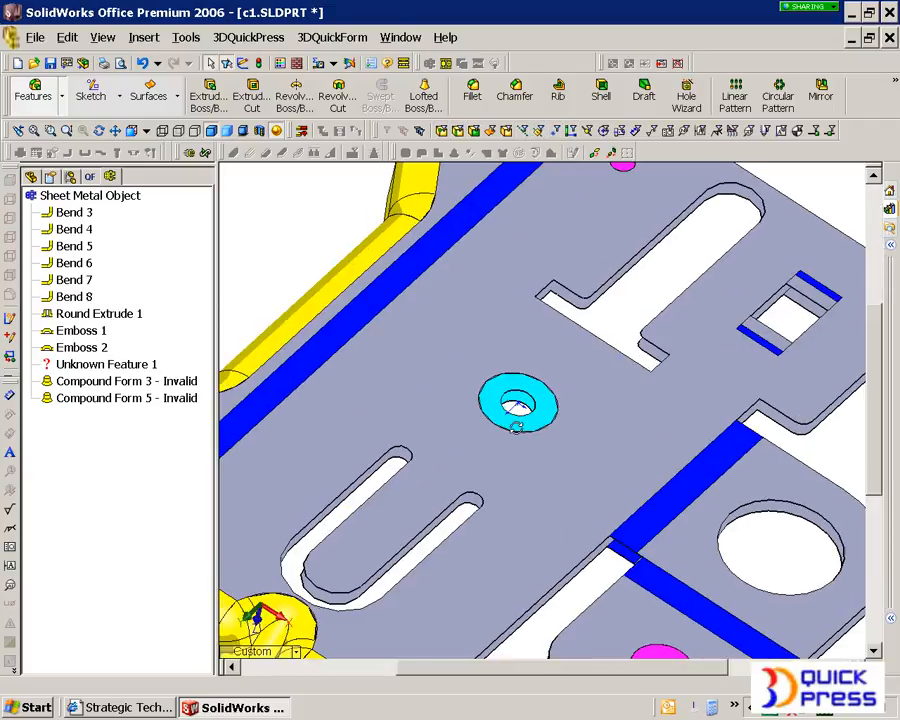
click(531, 428)
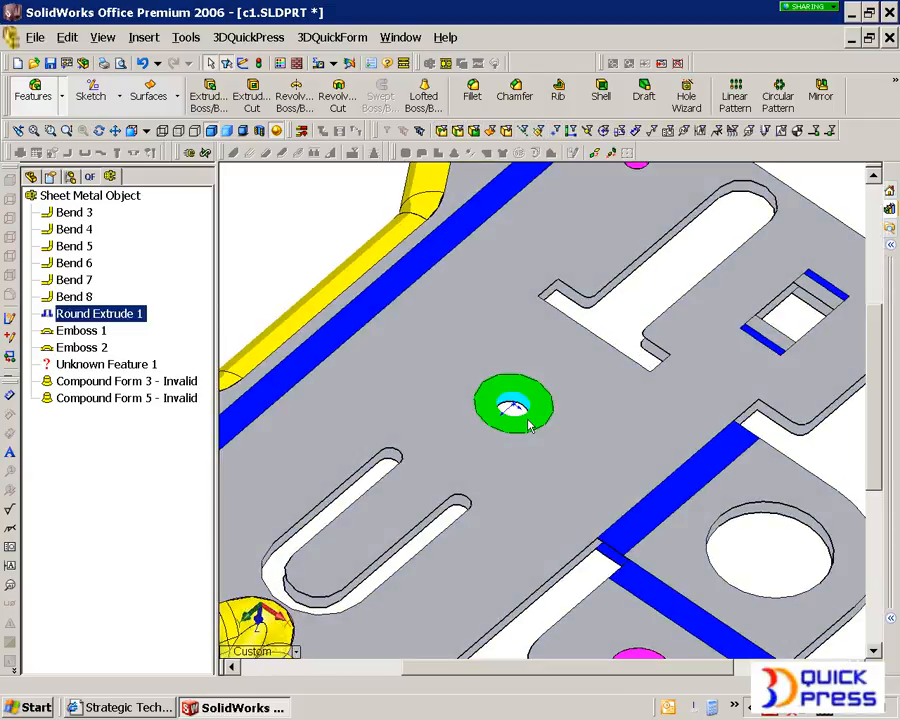
scroll(531, 428, up, 4)
click(234, 220)
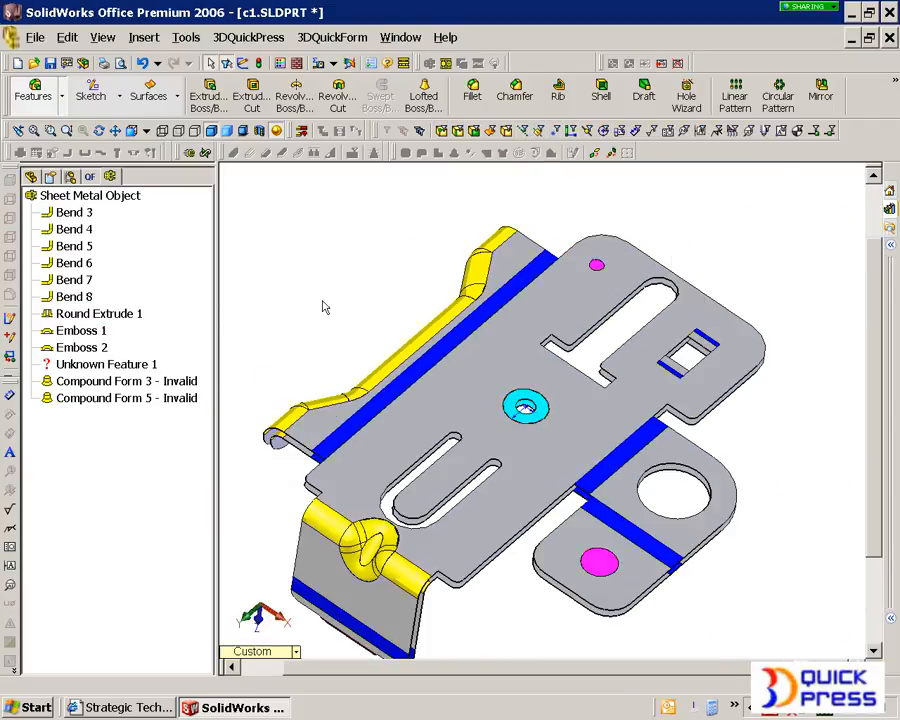
Step: Start User Assisted Recognition and set the unassigned face of the small tab on the bent end flange as a top face
right_click(120, 198)
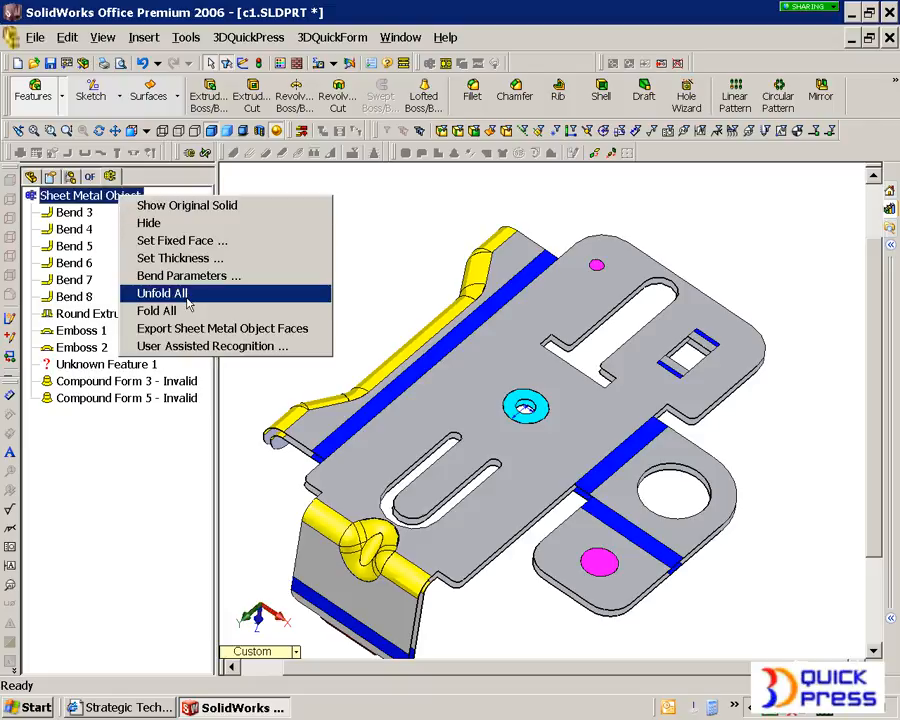
click(170, 346)
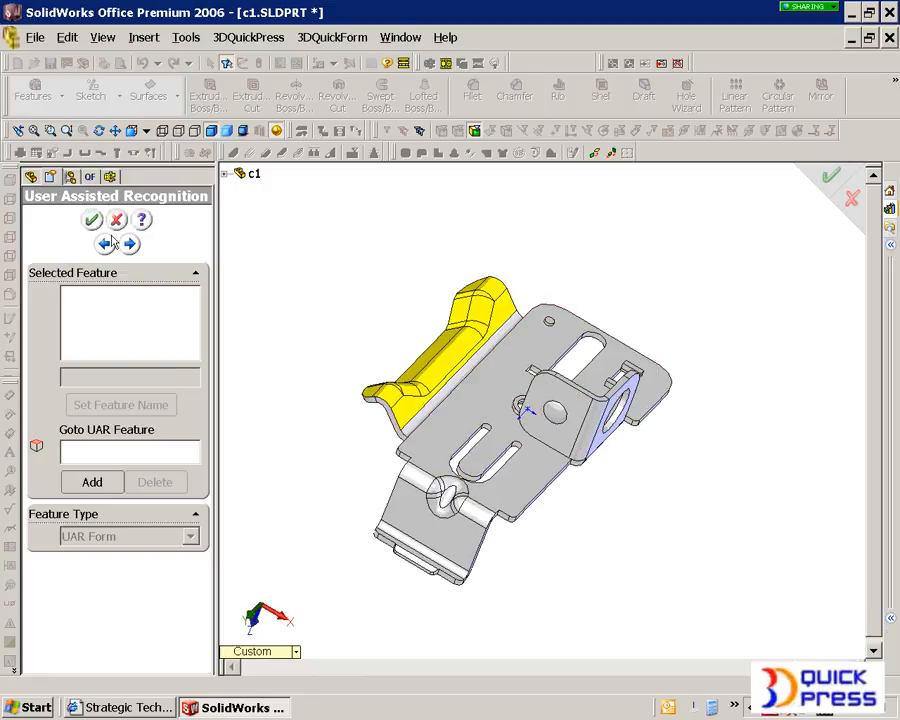
click(105, 245)
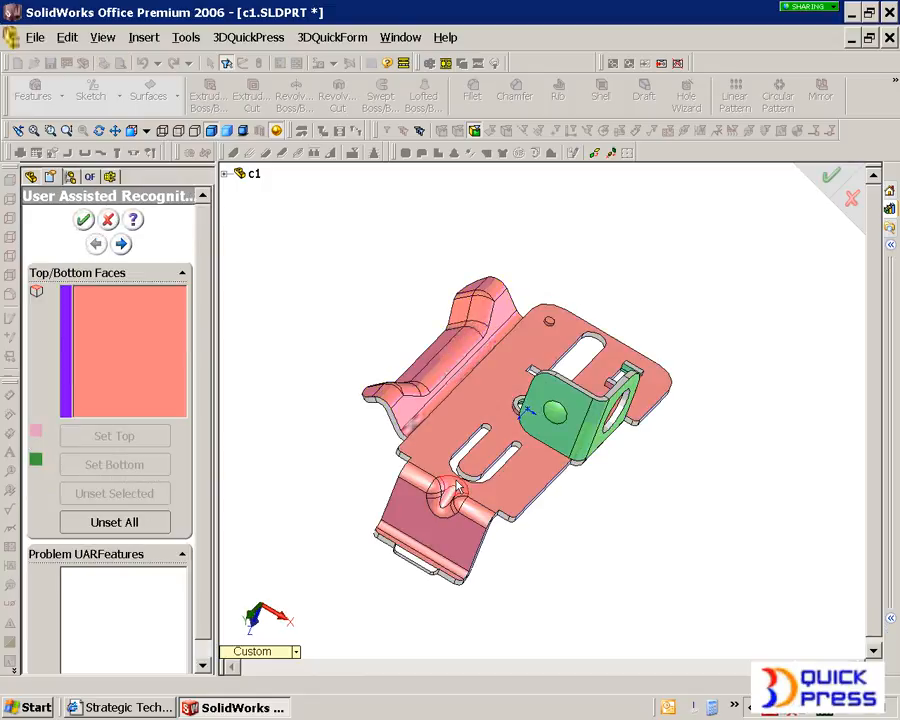
scroll(460, 549, down, 3)
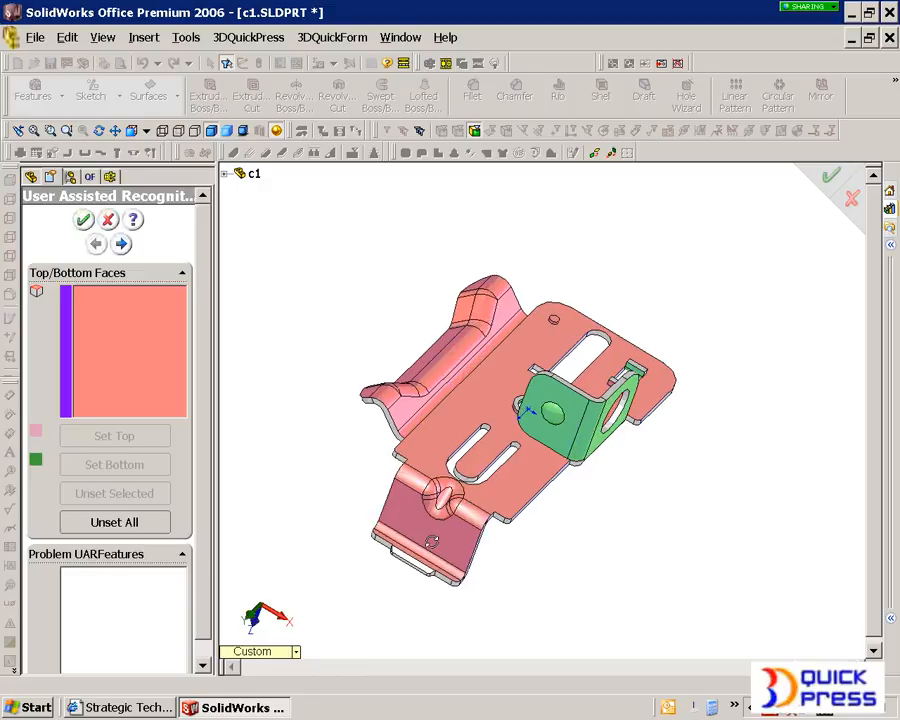
scroll(460, 549, down, 2)
click(375, 502)
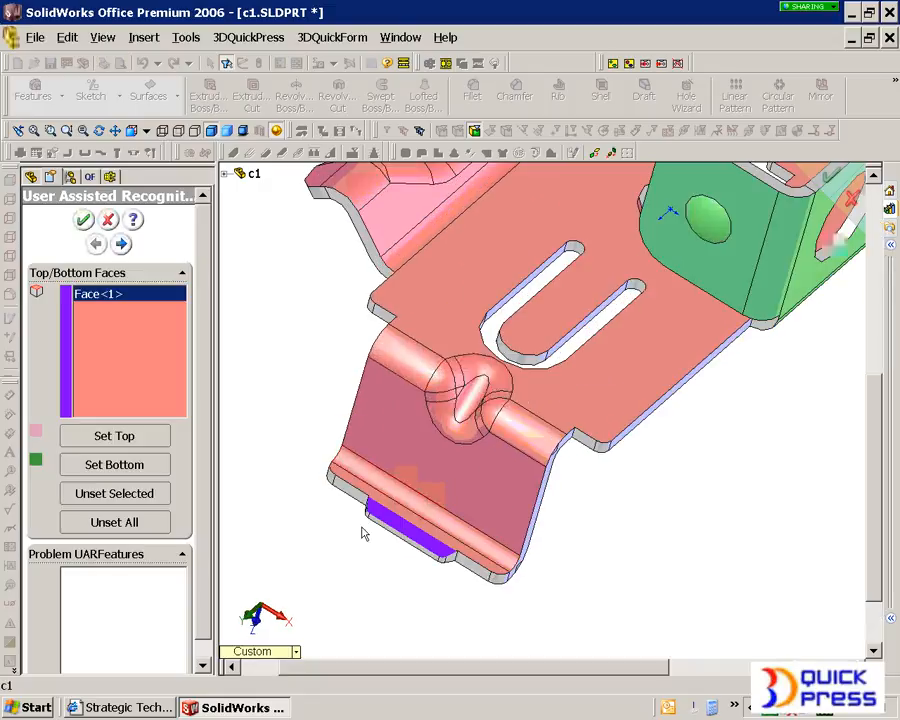
middle_drag(610, 540, 644, 528)
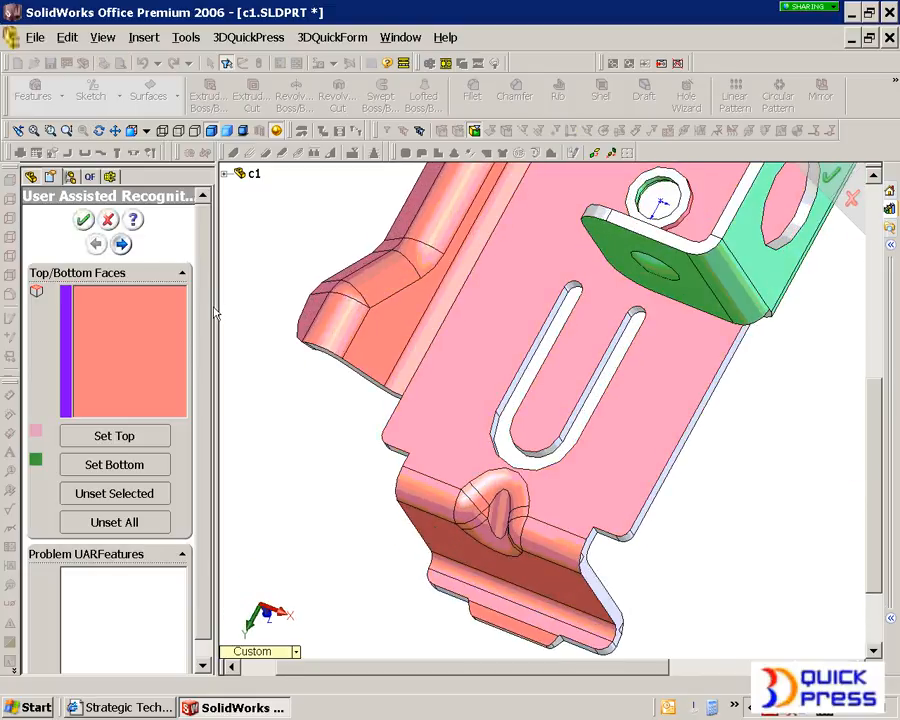
Step: Proceed to feature definition and add a UAR Form feature containing the face of the small end tab
click(121, 244)
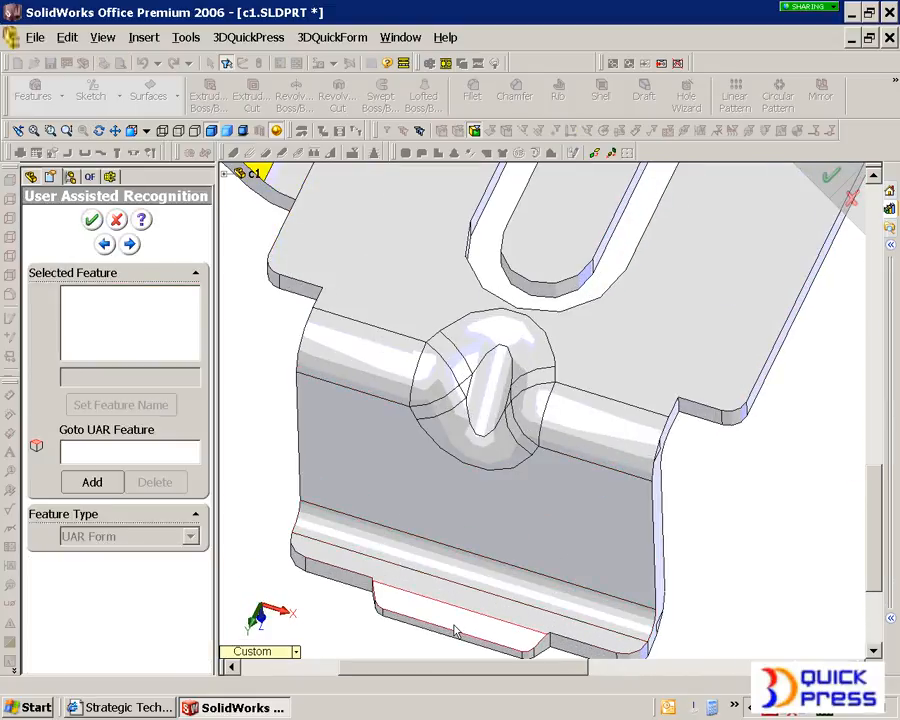
click(91, 482)
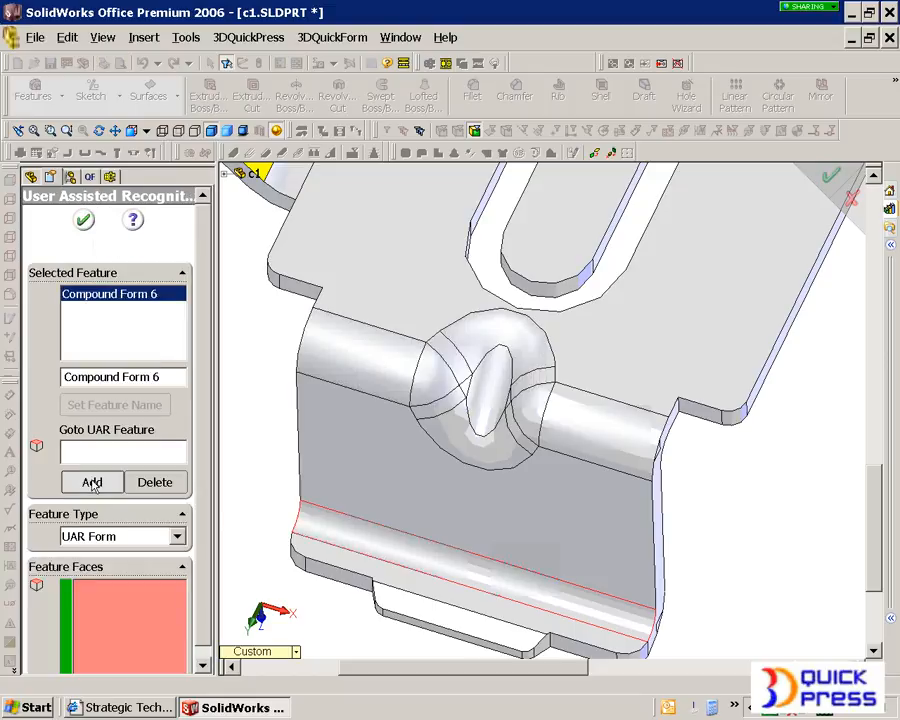
click(405, 613)
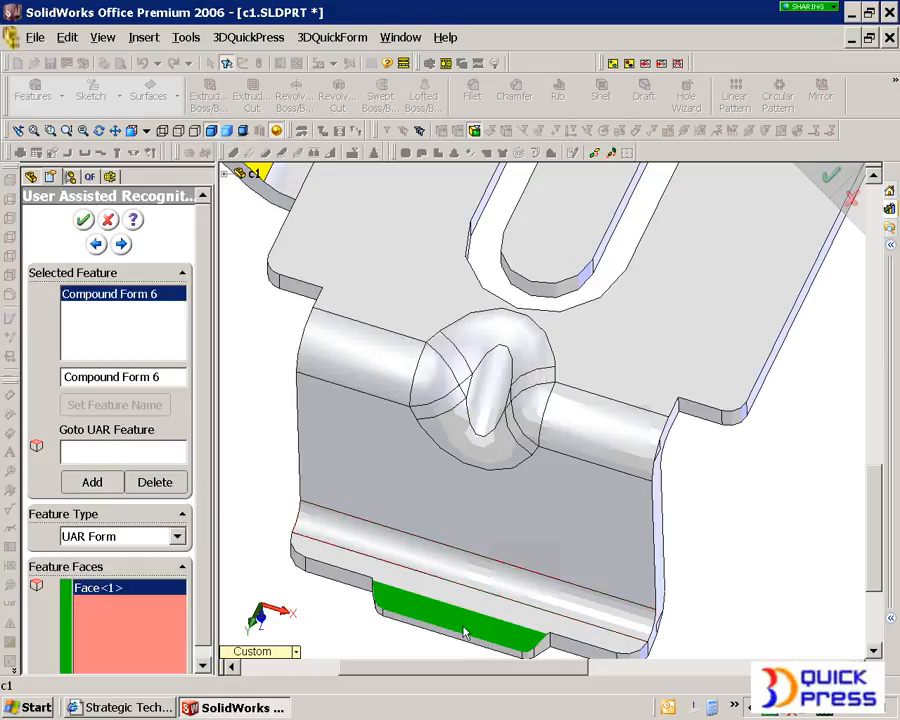
Step: Add a Gusset feature and assign the main plate, end flange and one adjoining bend face as gusset base faces
click(92, 481)
click(115, 536)
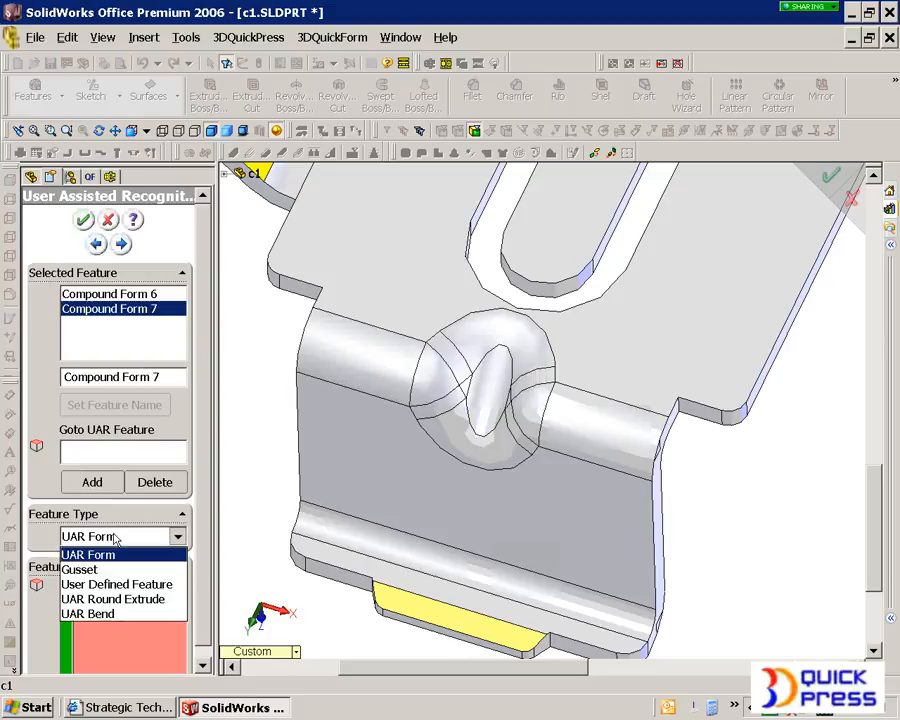
click(80, 565)
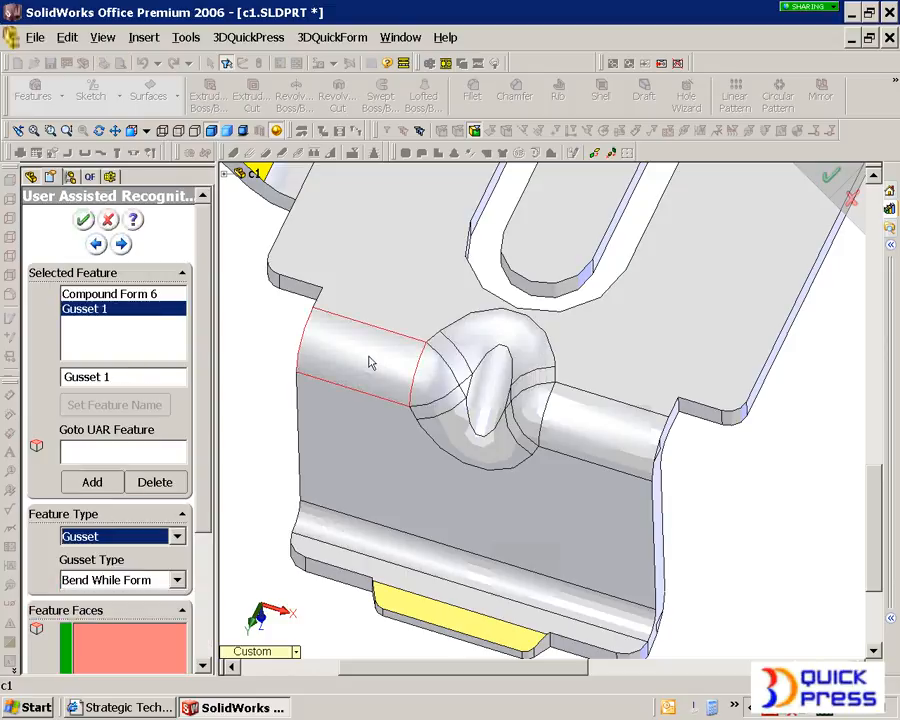
drag(207, 415, 197, 567)
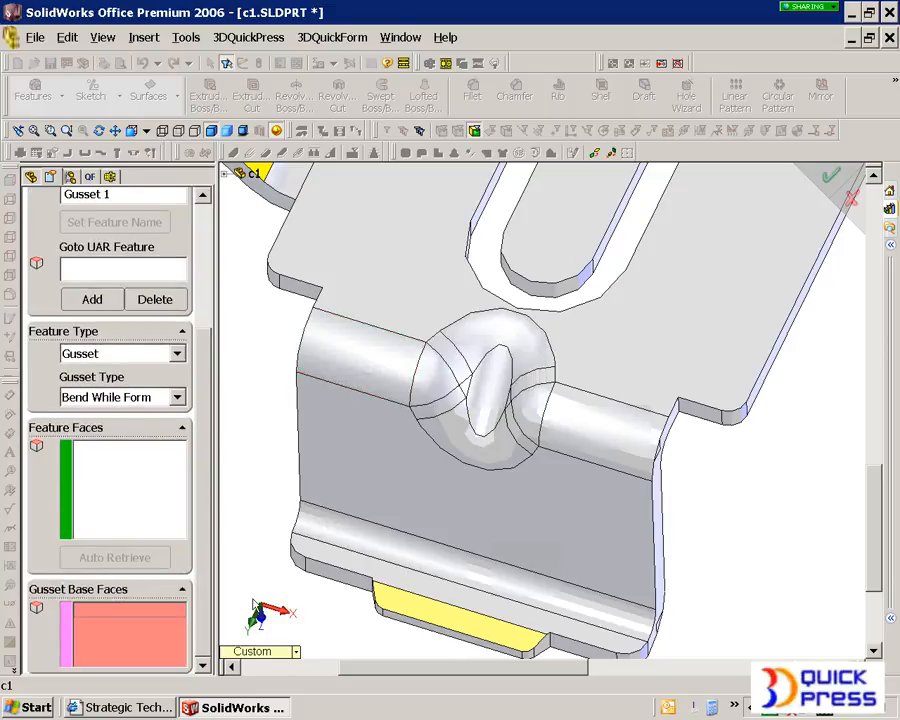
click(390, 446)
click(387, 377)
click(450, 295)
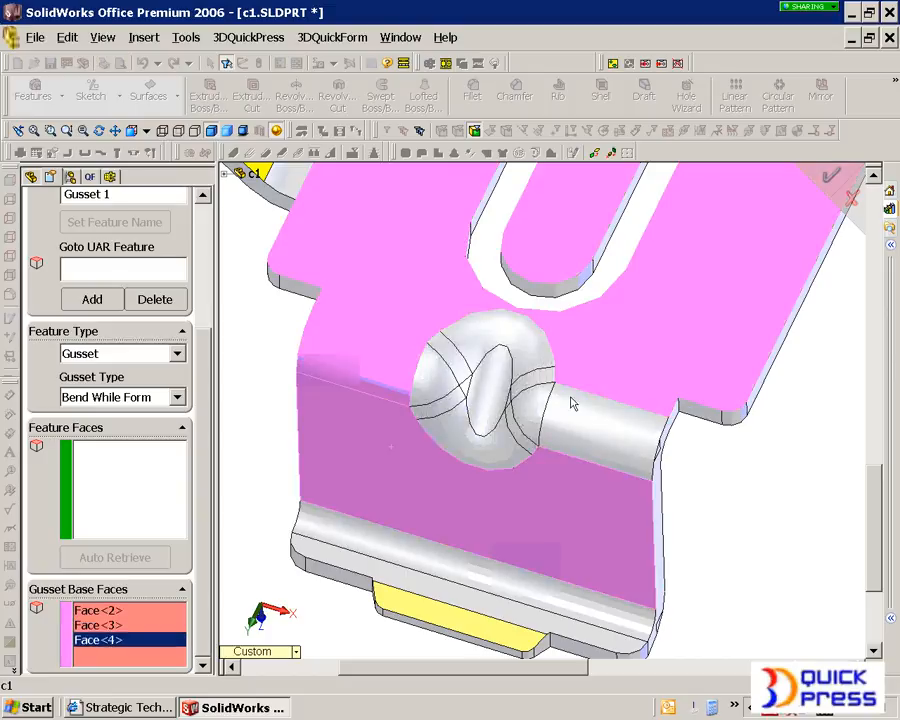
Step: Add the bend face on the gusset's other side and the matching plate, flange and bend faces on the reverse as base faces
click(578, 438)
middle_drag(579, 444, 481, 449)
click(520, 422)
click(521, 388)
click(582, 474)
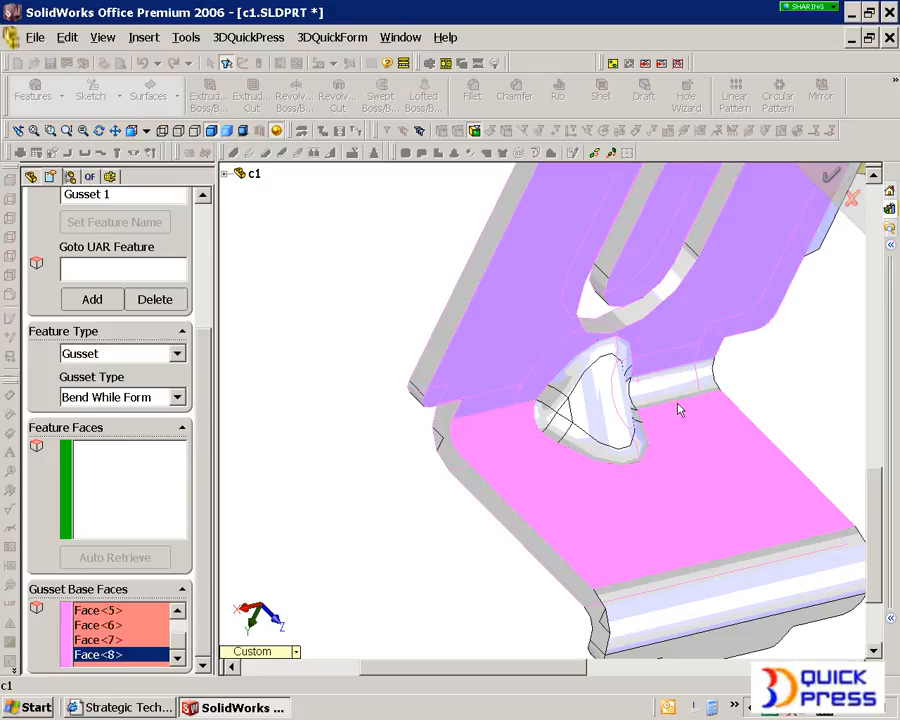
click(669, 400)
Step: Pick a gusset feature face on each side of the sheet and auto-retrieve the remaining gusset faces
click(149, 519)
click(566, 426)
middle_drag(566, 426, 373, 360)
click(275, 267)
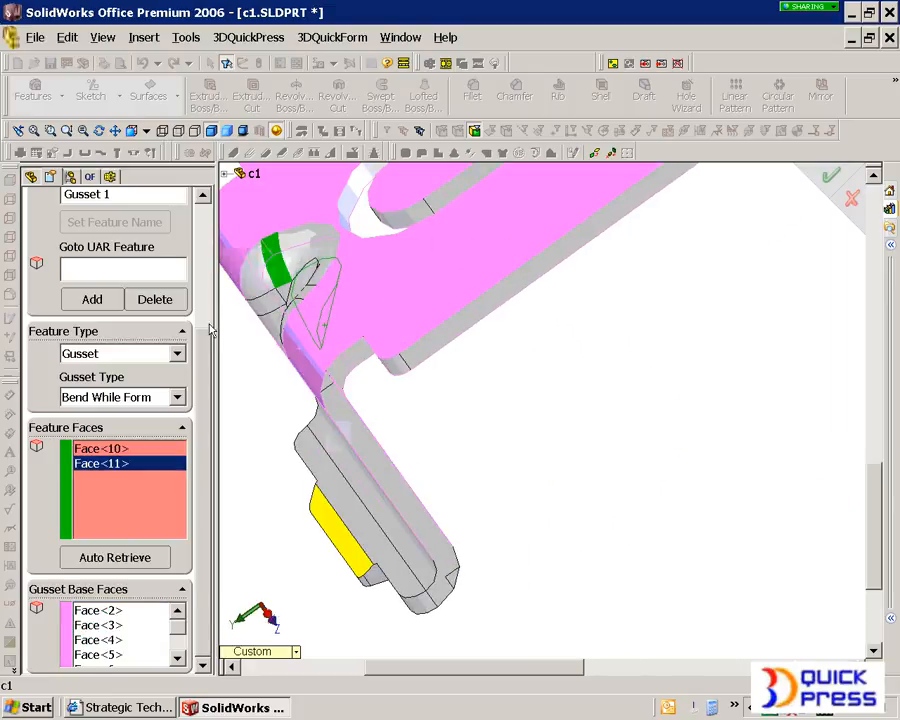
click(195, 562)
middle_drag(406, 428, 443, 397)
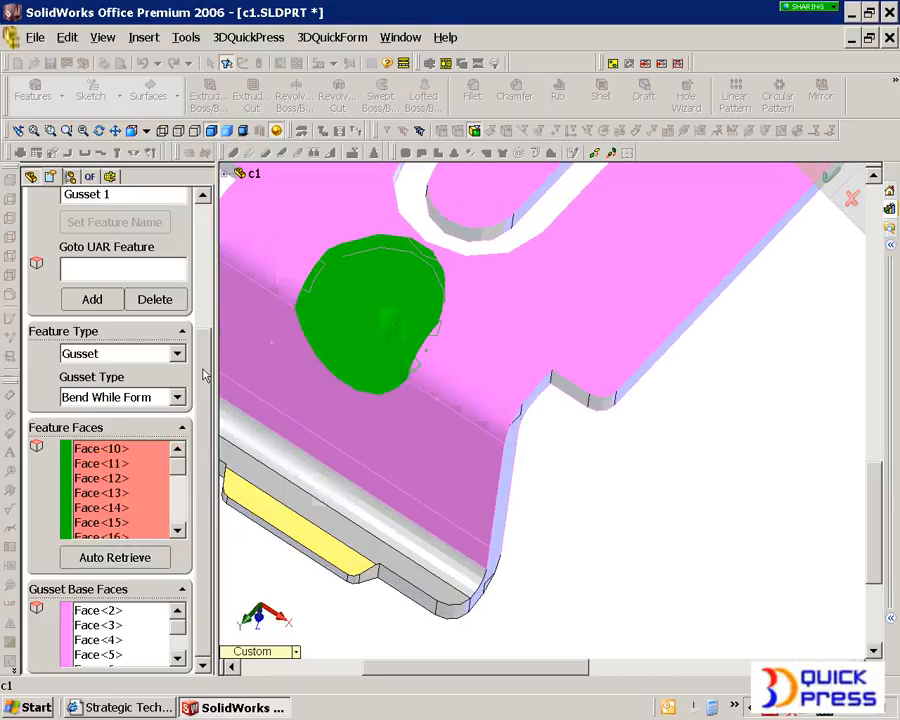
Step: Add another feature for the long formed side flange and set its type to User Defined Feature
scroll(197, 261, up, 4)
scroll(197, 306, down, 2)
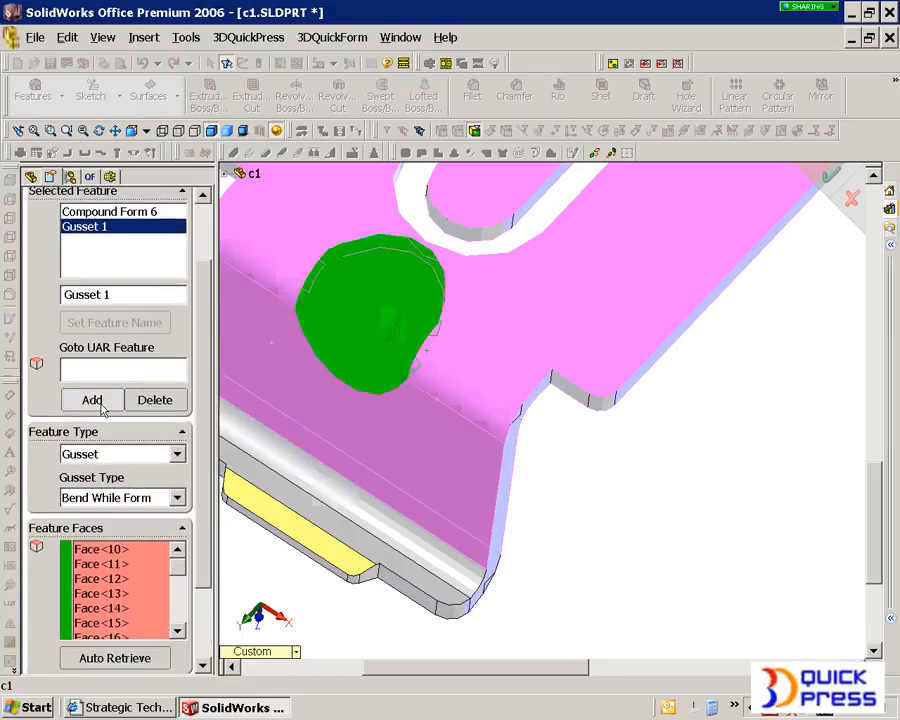
click(92, 400)
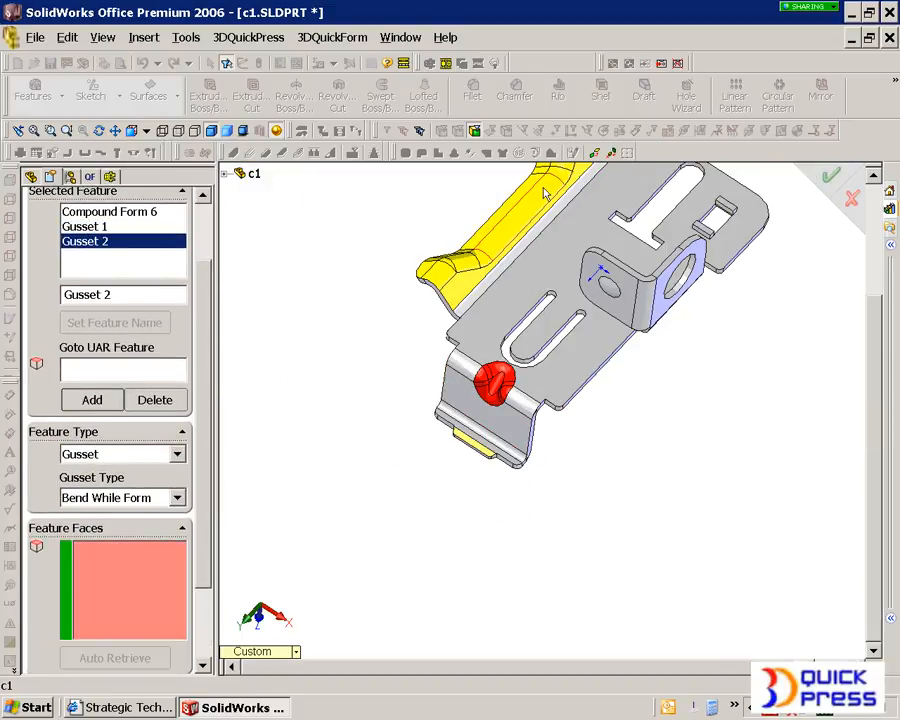
scroll(550, 304, down, 5)
scroll(550, 305, up, 2)
middle_drag(551, 306, 548, 341)
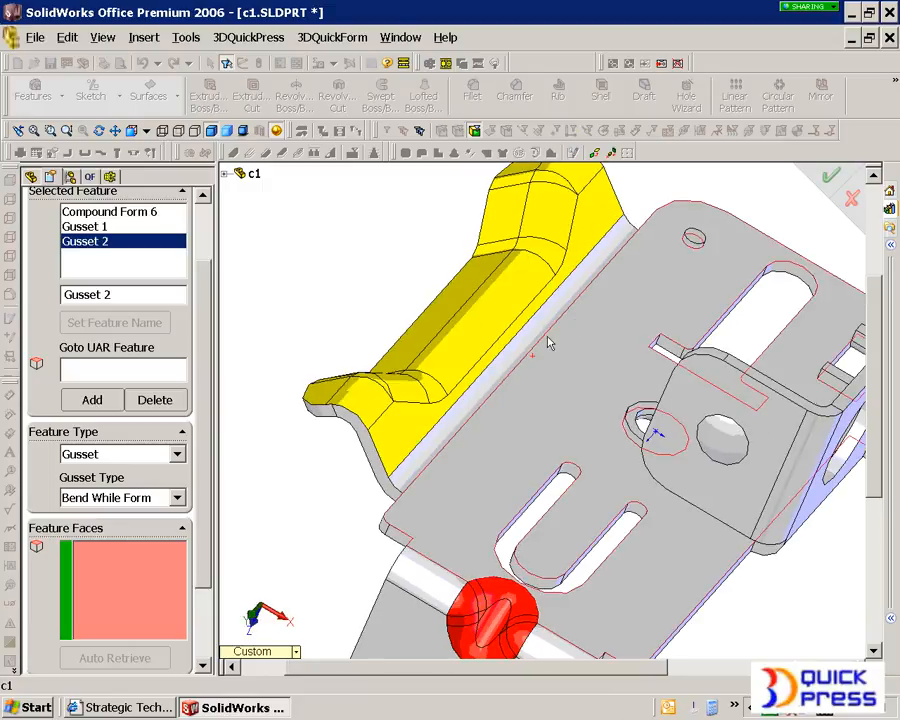
middle_drag(414, 394, 398, 394)
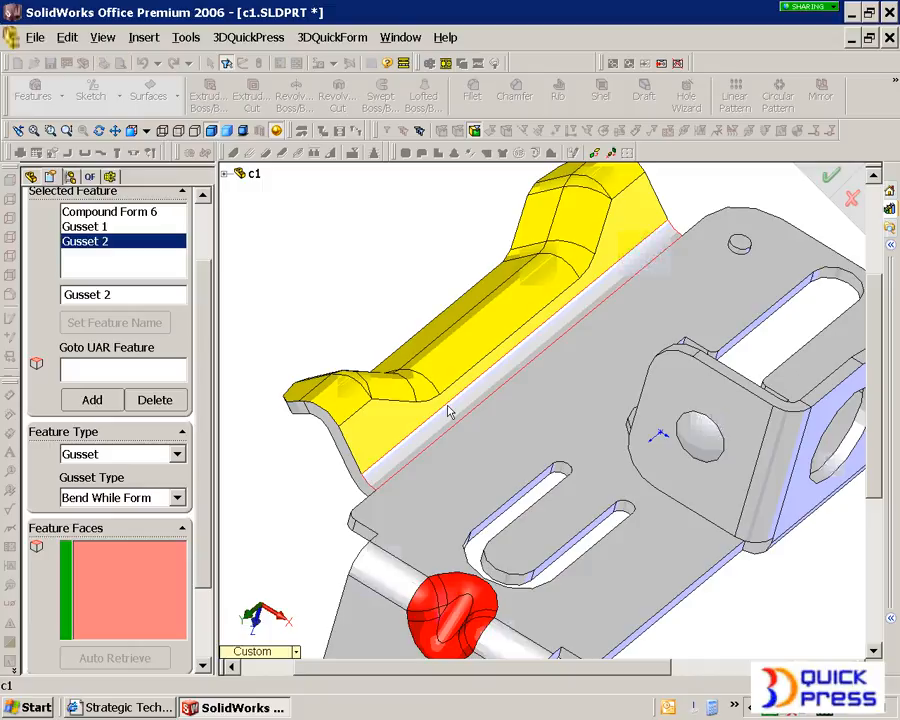
click(117, 458)
click(120, 500)
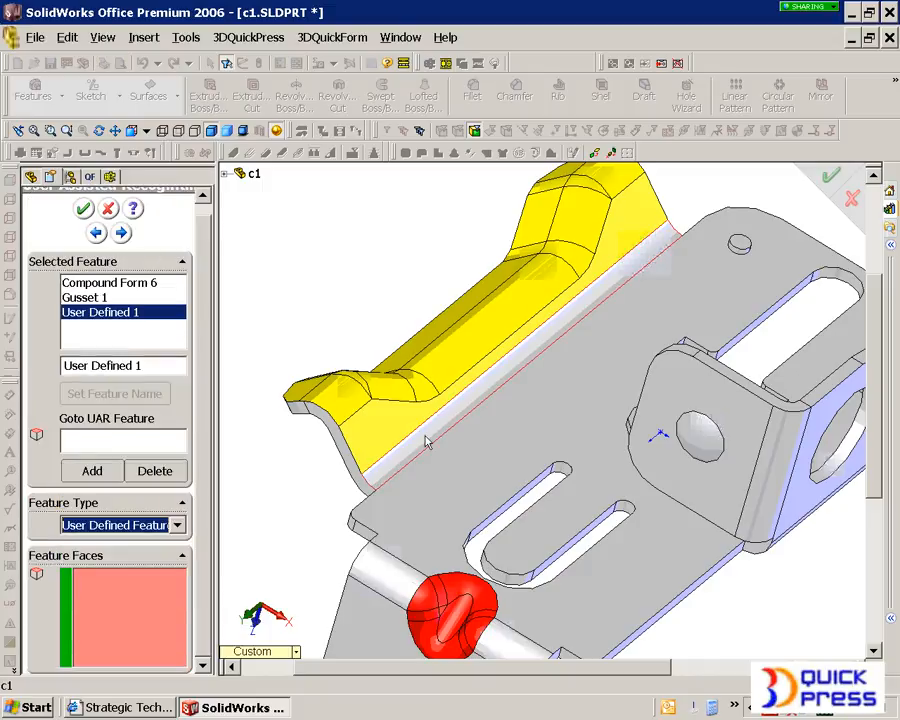
Step: Assign Face Group 1 and 2 of the formed flange, without the flat strip beside the bend, and accept the recognition
click(367, 422)
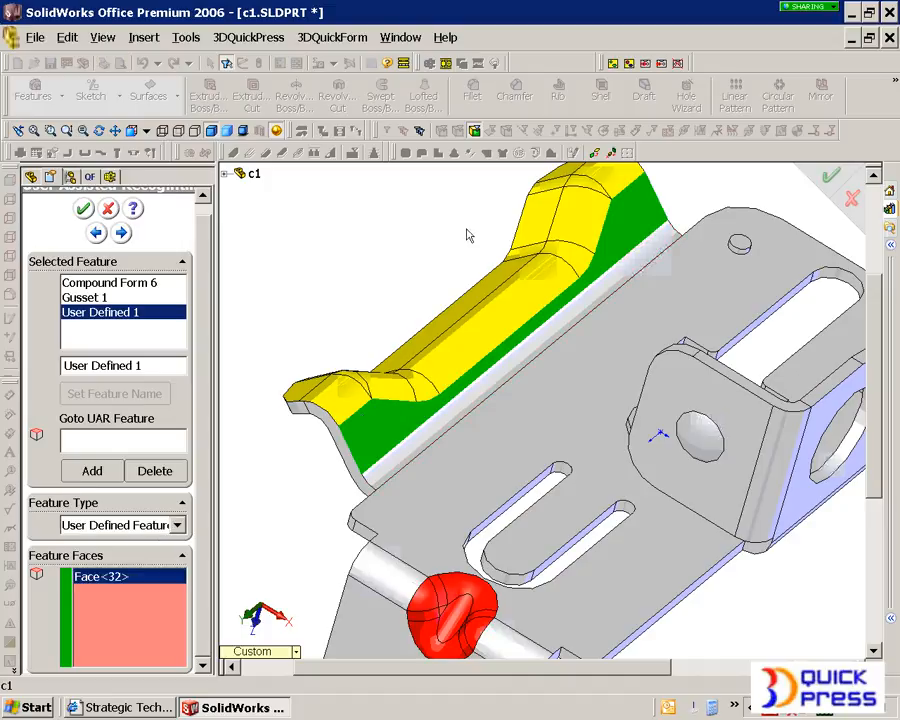
click(628, 64)
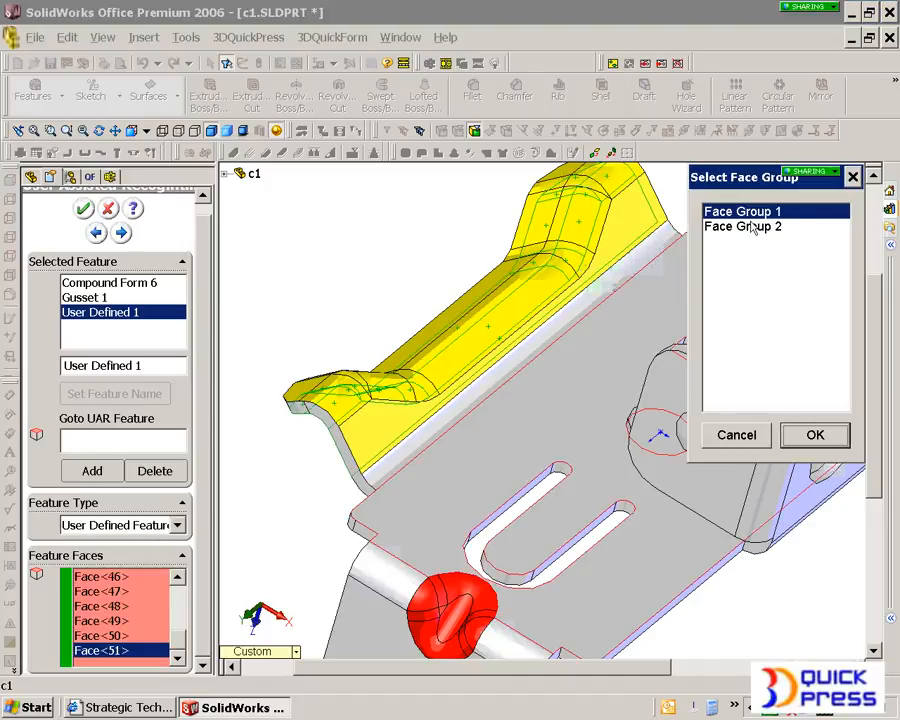
ctrl+click(752, 226)
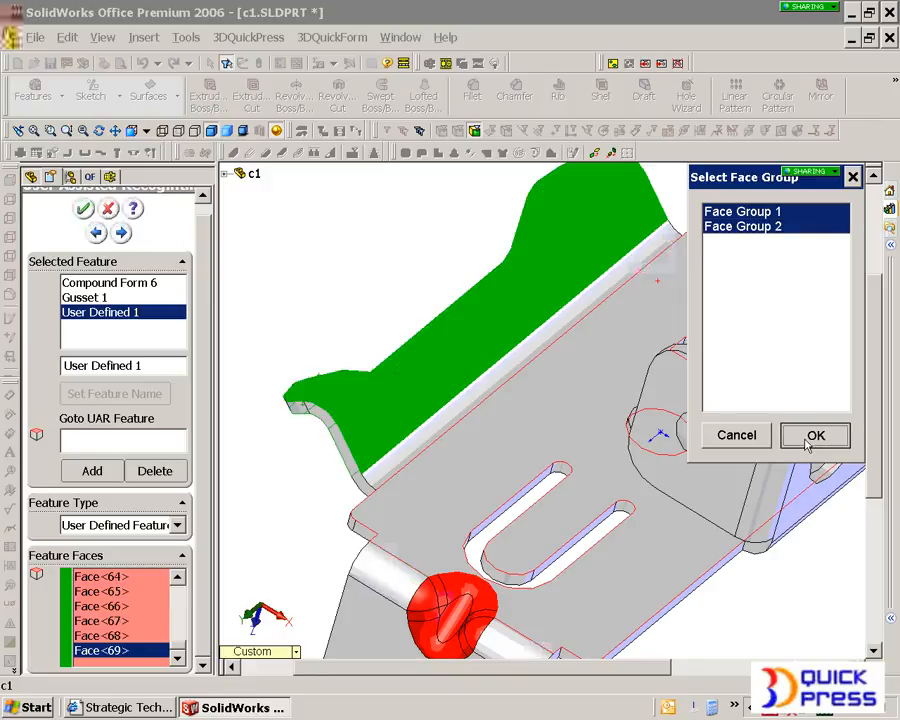
click(812, 436)
middle_drag(396, 422, 496, 424)
click(689, 374)
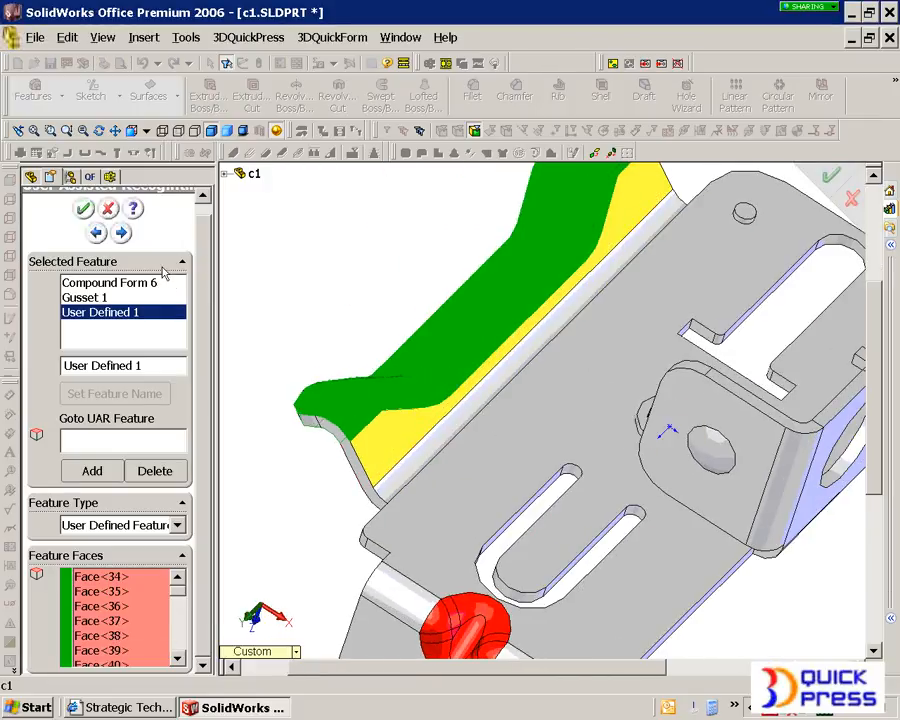
click(84, 208)
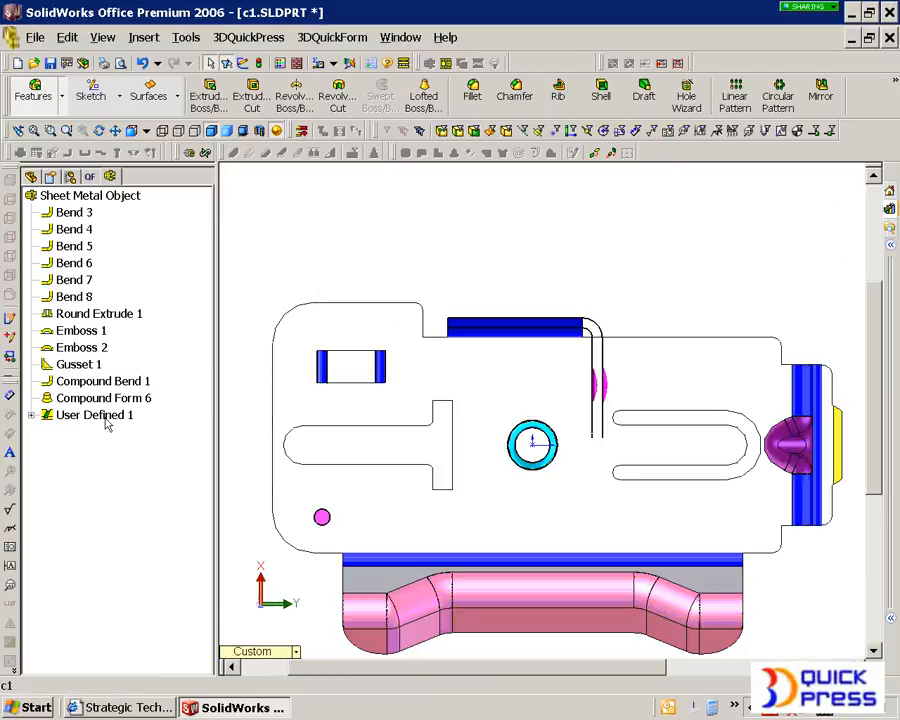
Step: Expand User Defined 1 and its Single State, and unfold all features of the sheet metal object
click(31, 415)
click(47, 433)
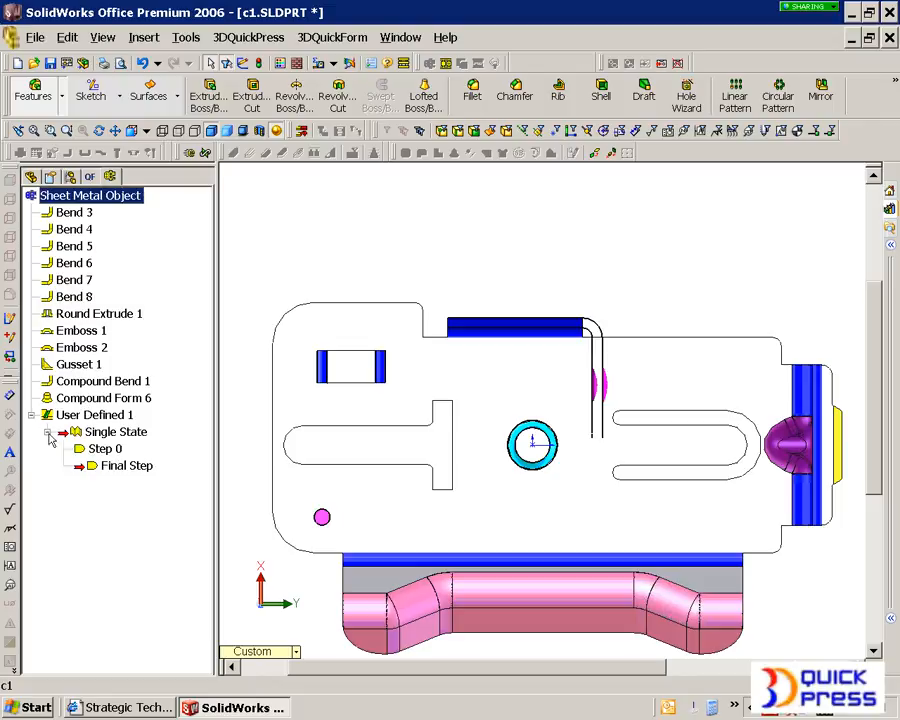
right_click(97, 198)
click(245, 295)
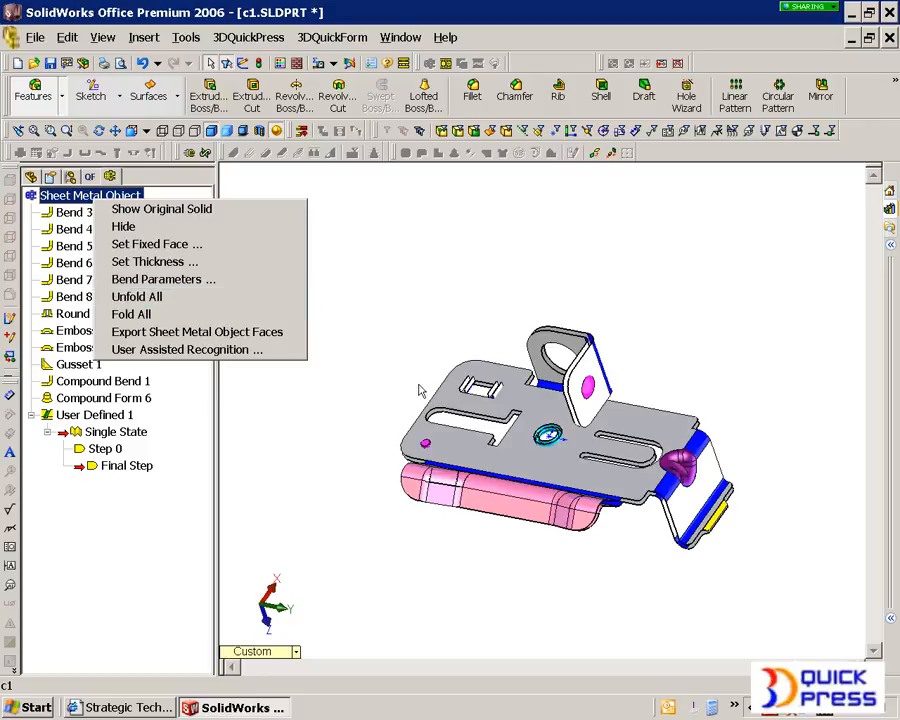
Step: Examine the unfolded part around the gusset, the end tab and the remaining flat outline of the side flange
scroll(676, 486, down, 5)
scroll(695, 482, up, 4)
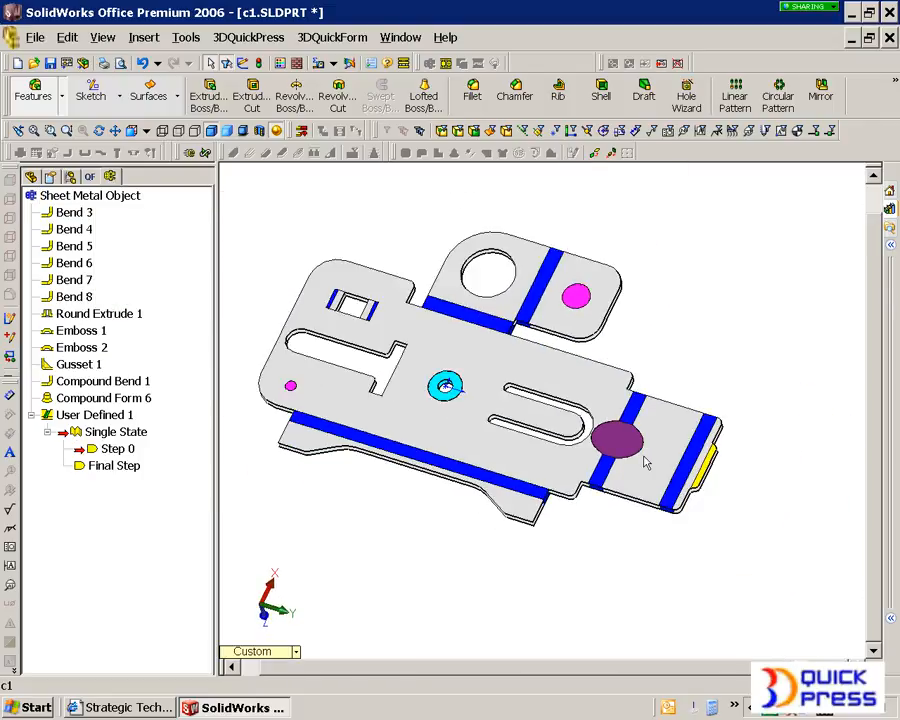
scroll(643, 462, down, 4)
scroll(604, 460, up, 3)
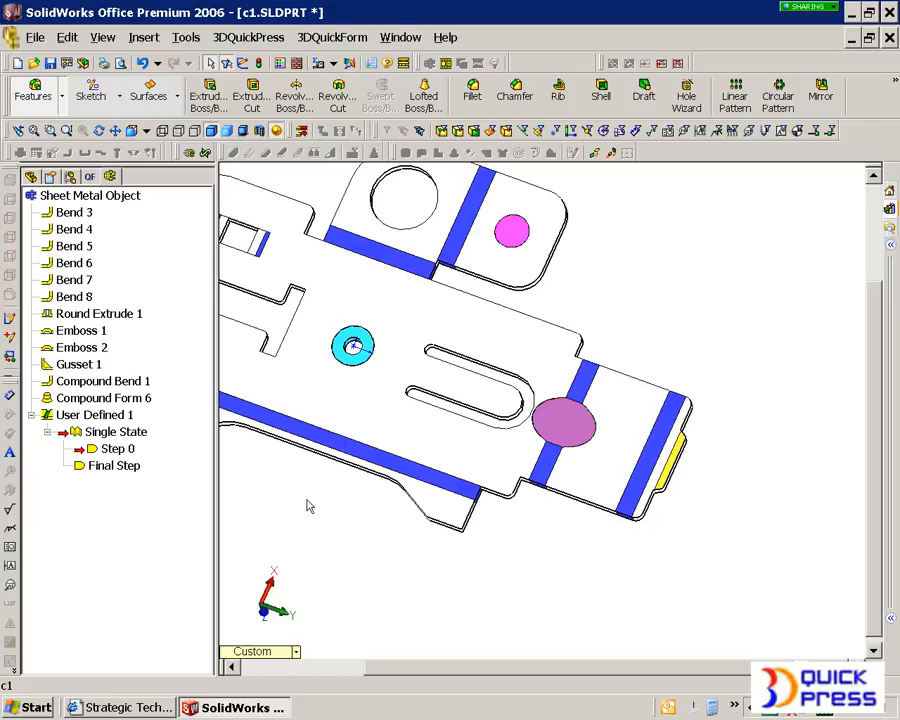
scroll(352, 450, up, 3)
scroll(233, 427, down, 5)
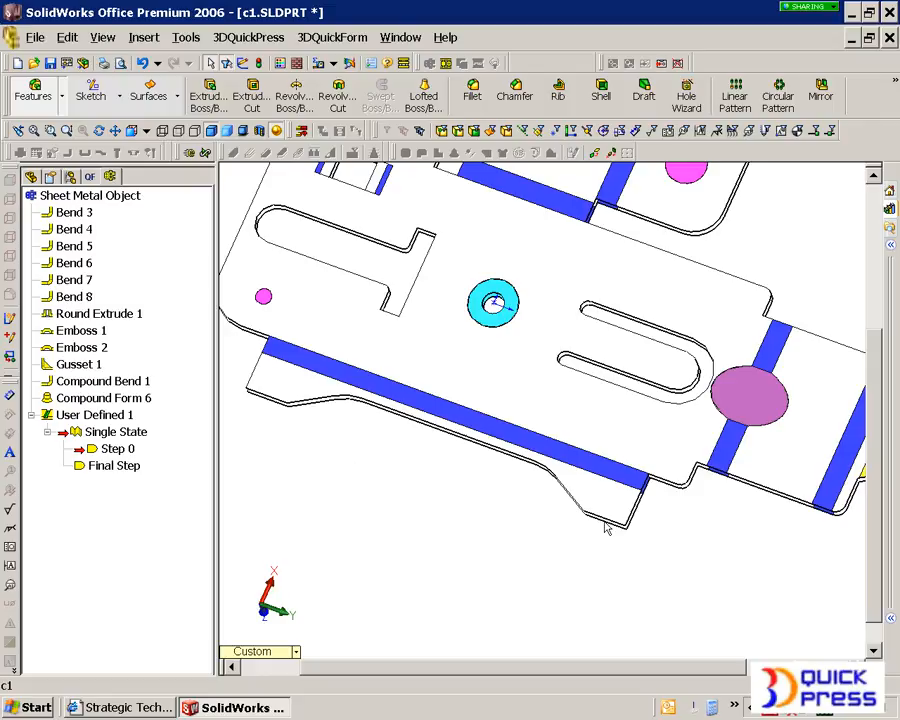
scroll(470, 532, up, 2)
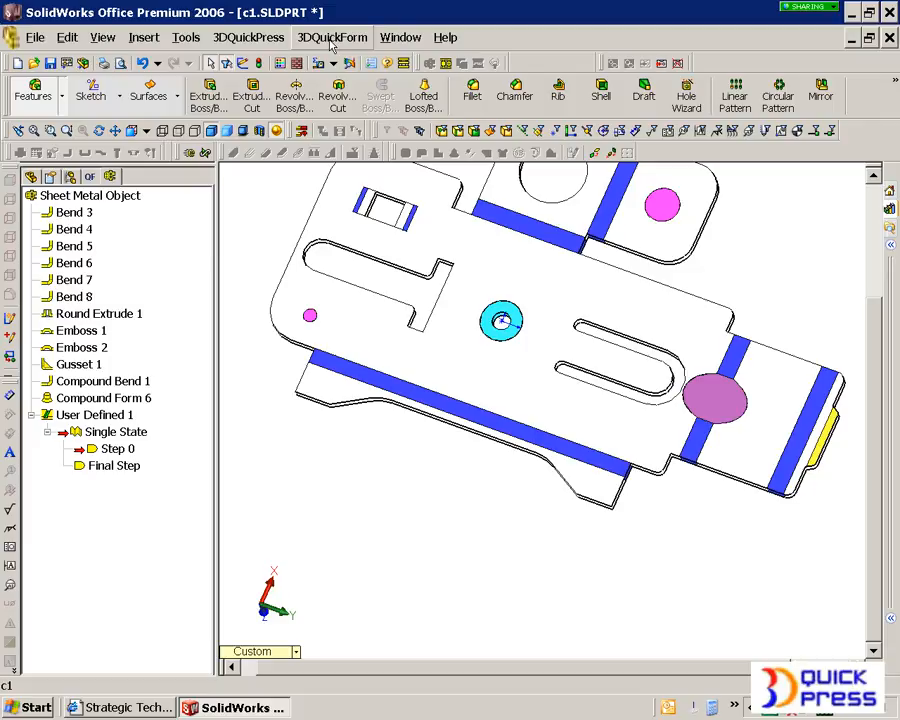
Step: Show the original solid instead of the sheet metal object and select the end vertex where the flat flange strip meets the bend
right_click(135, 196)
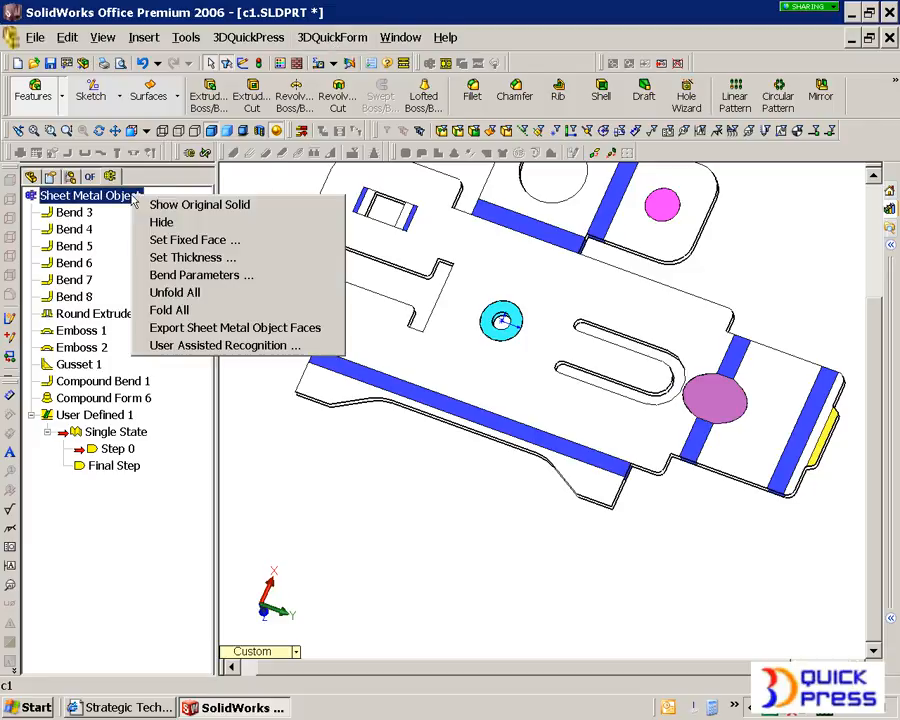
click(157, 218)
right_click(146, 198)
click(152, 203)
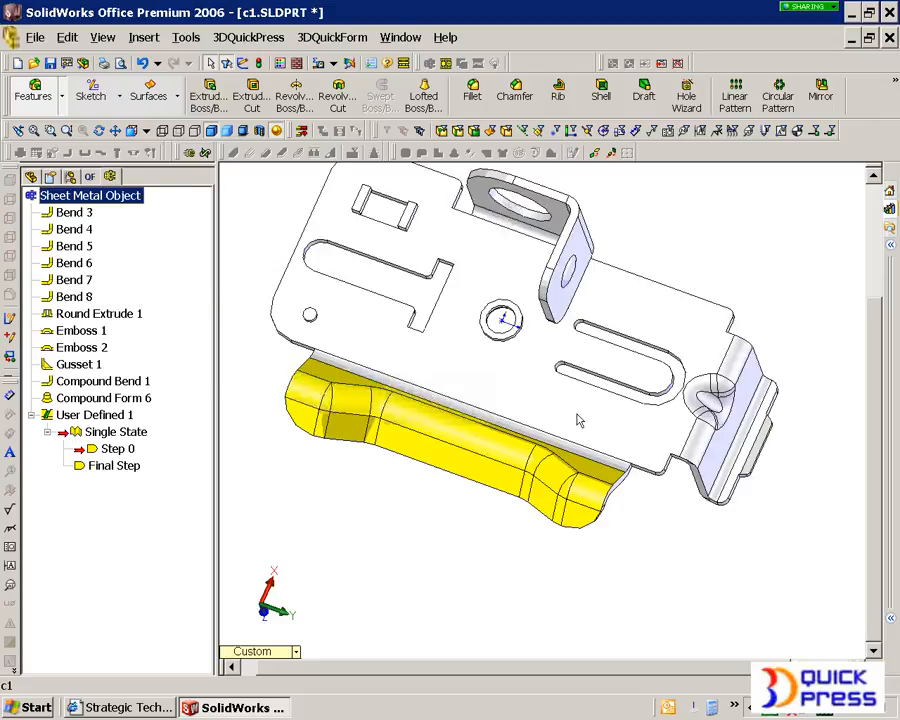
middle_drag(551, 428, 537, 490)
scroll(563, 478, down, 3)
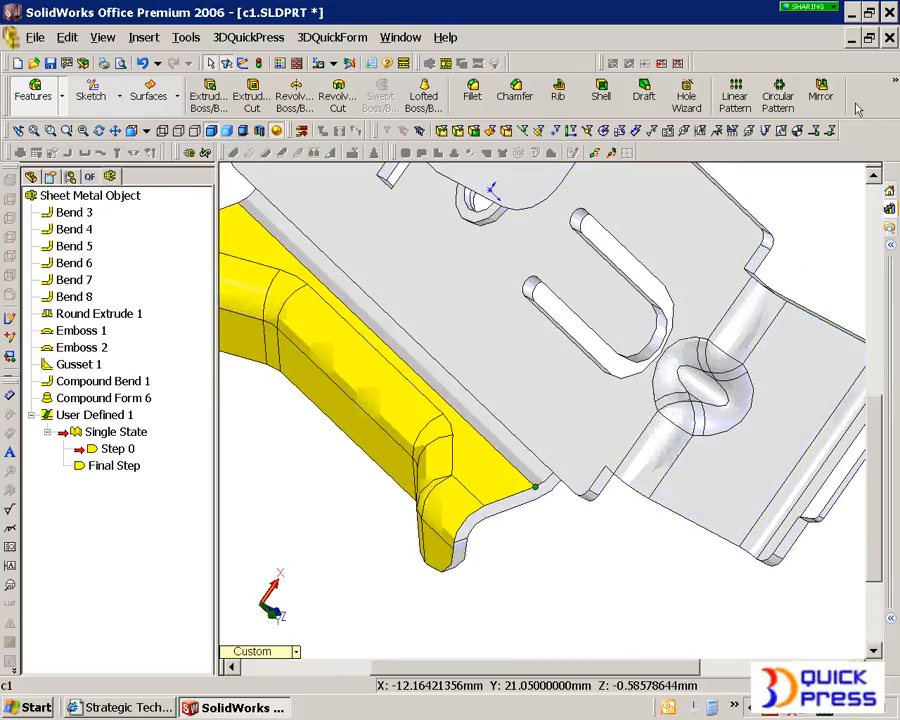
click(896, 85)
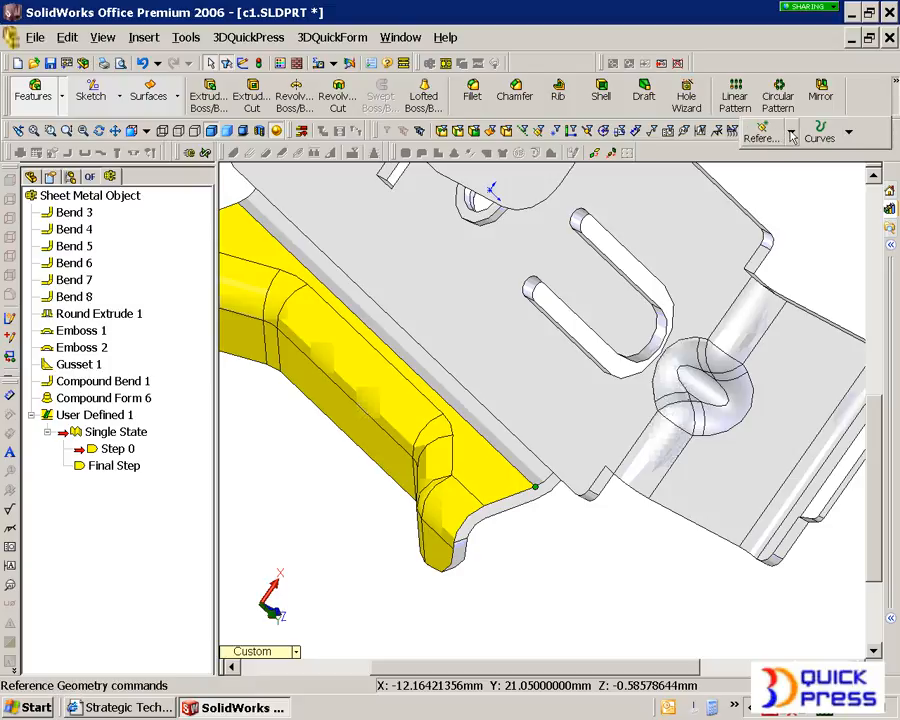
click(791, 134)
click(683, 220)
click(467, 280)
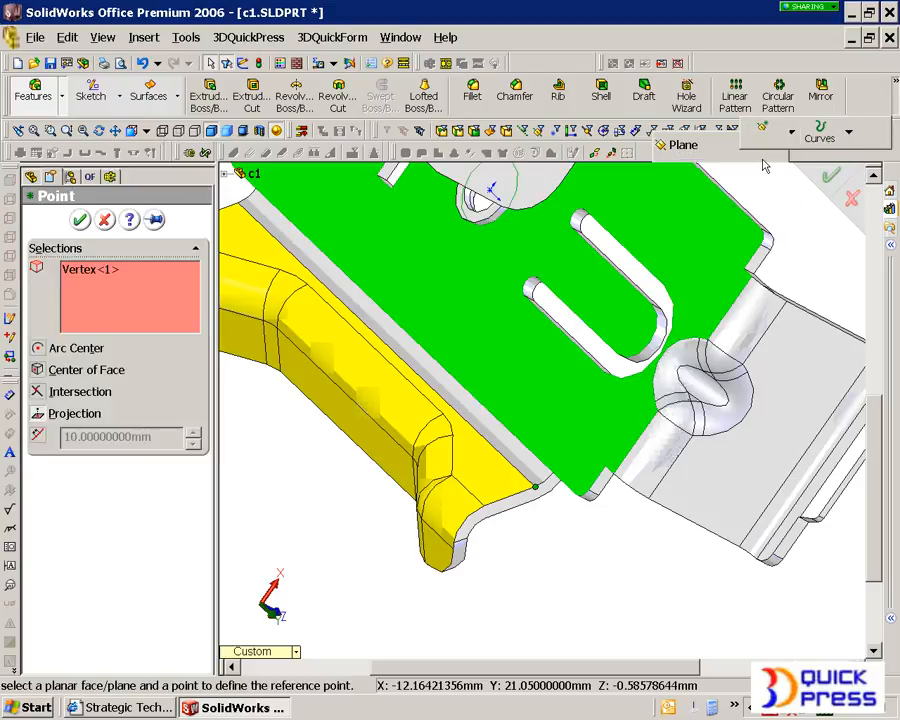
click(105, 220)
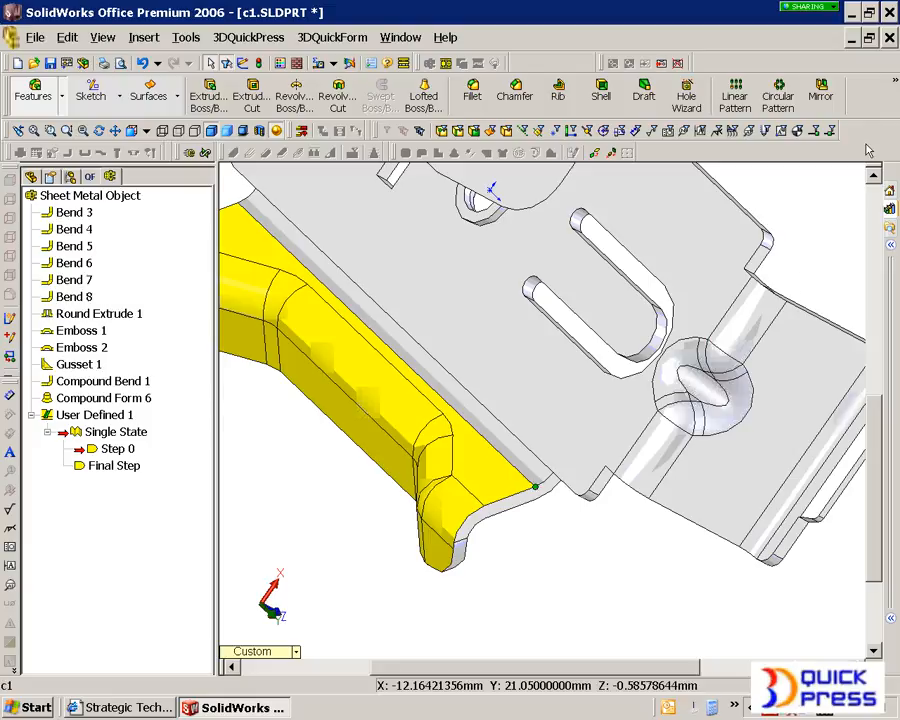
Step: Create a coordinate system at the selected flange end vertex with its Z axis along the normal of the flat strip beside the bend
click(888, 80)
click(785, 133)
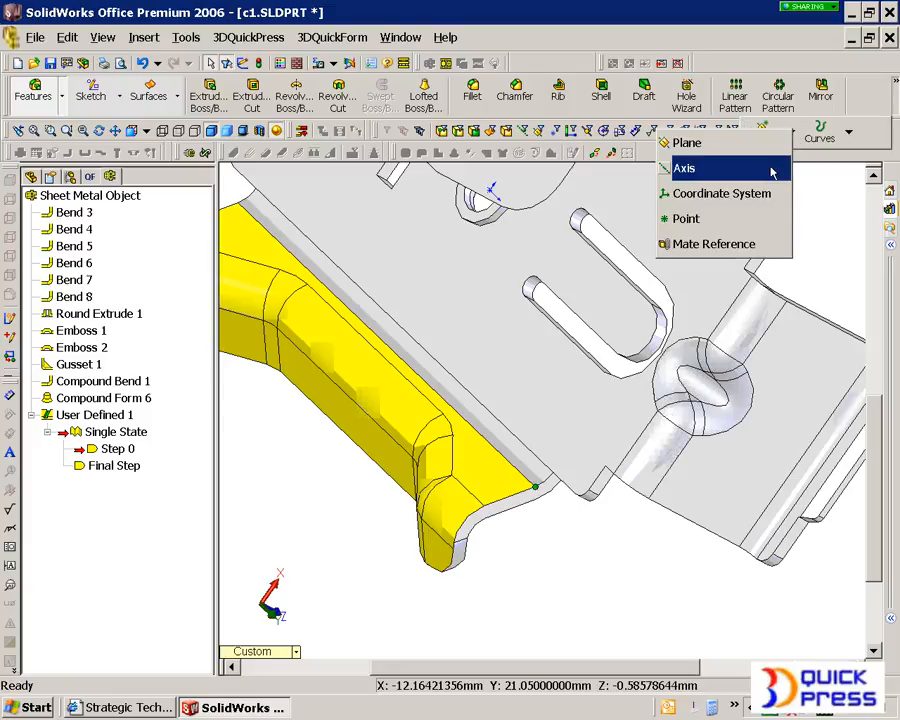
click(741, 196)
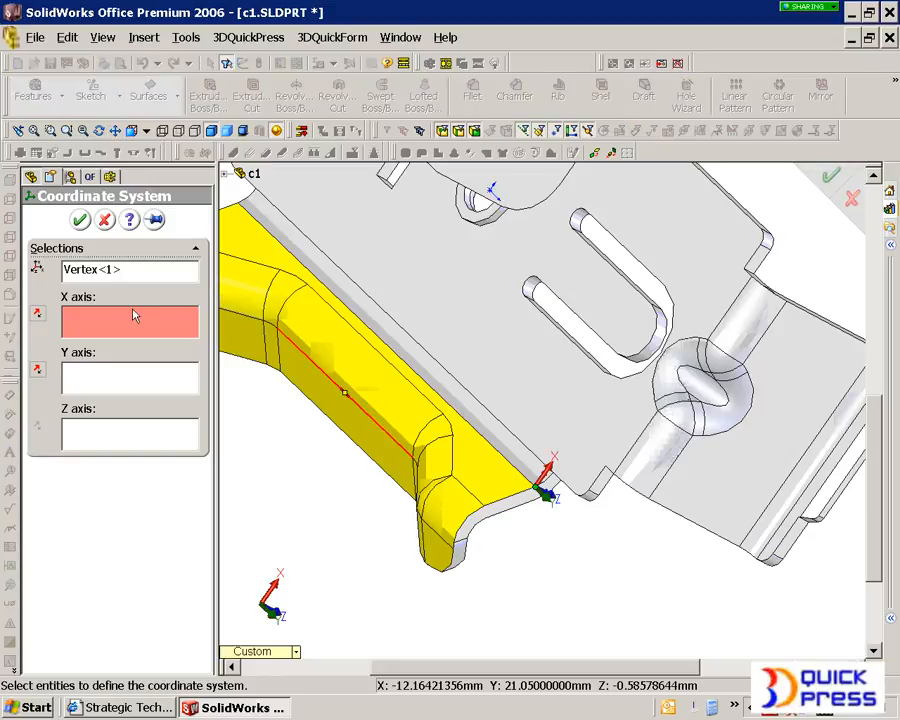
click(122, 430)
click(500, 488)
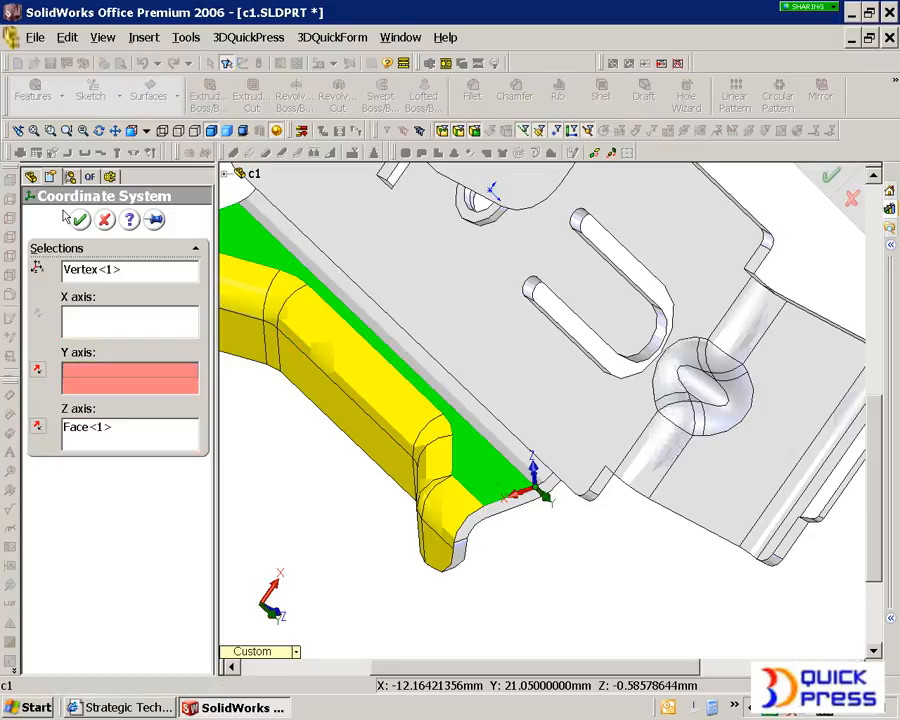
click(80, 219)
middle_drag(406, 504, 527, 418)
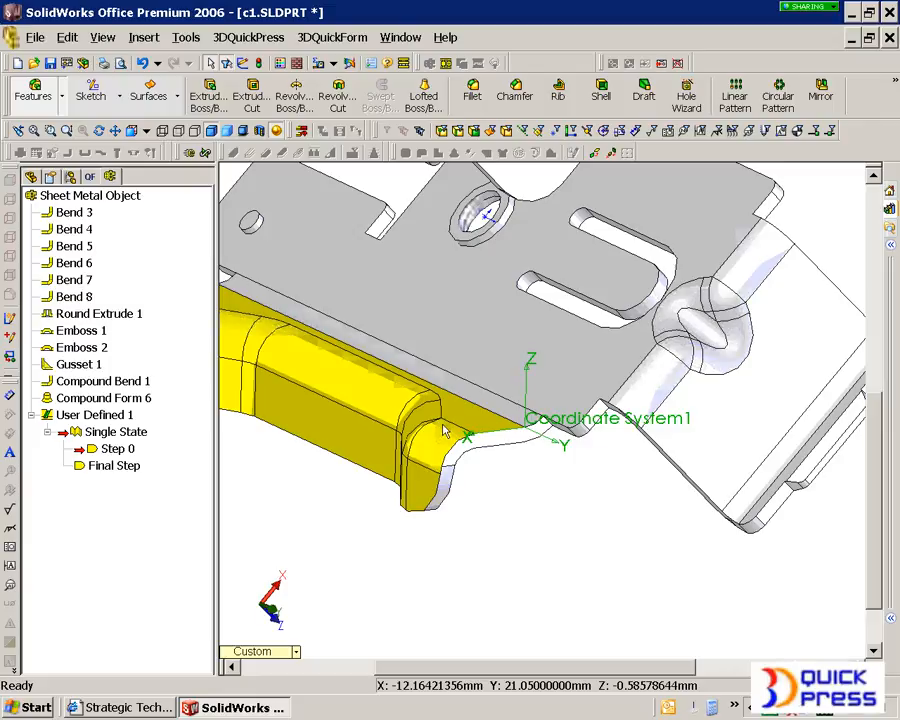
click(359, 499)
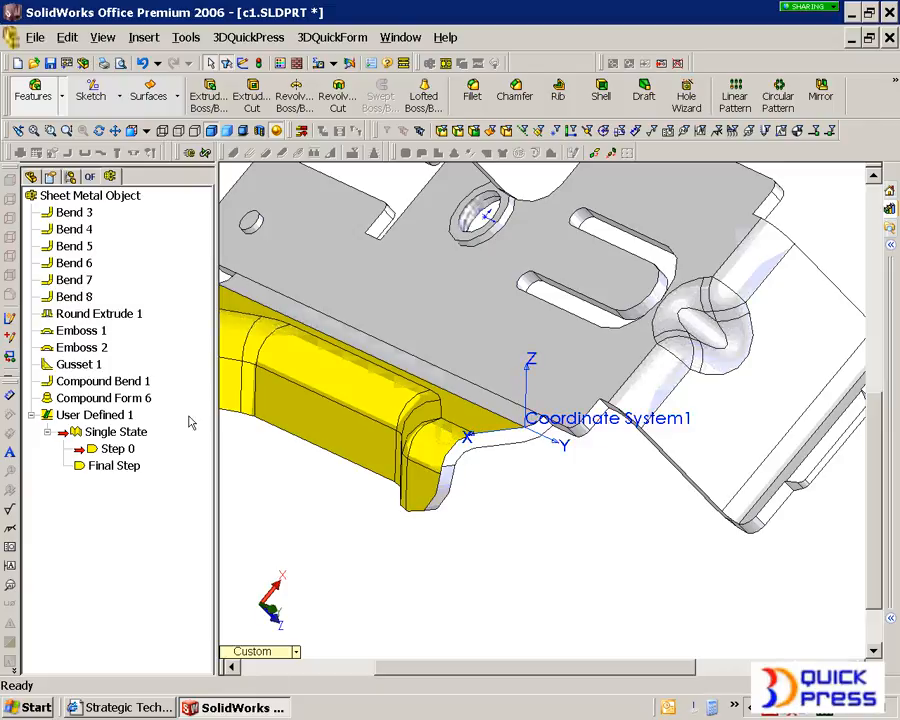
Step: Start a new QuickForm project for c1.SLDPRT, enable its coordinate system option and assign Coordinate System1
click(89, 176)
right_click(79, 196)
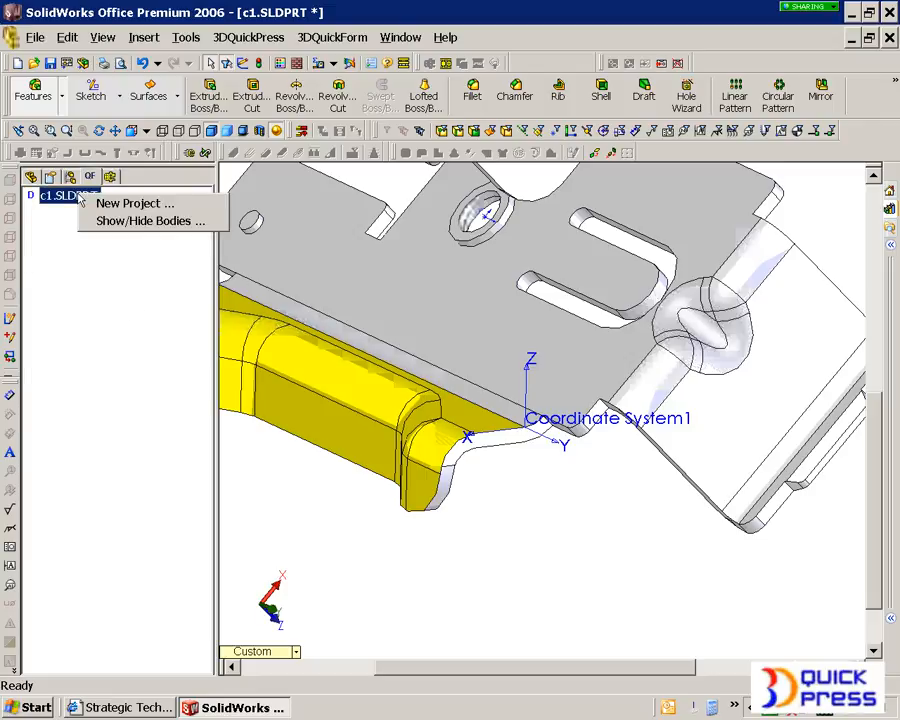
click(131, 218)
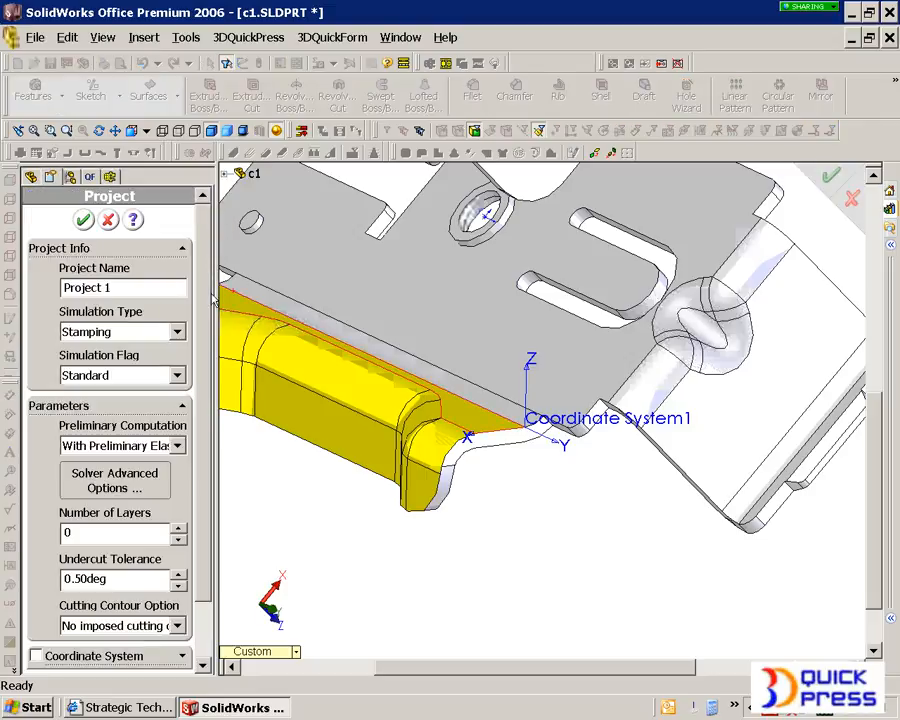
scroll(203, 360, down, 3)
click(35, 587)
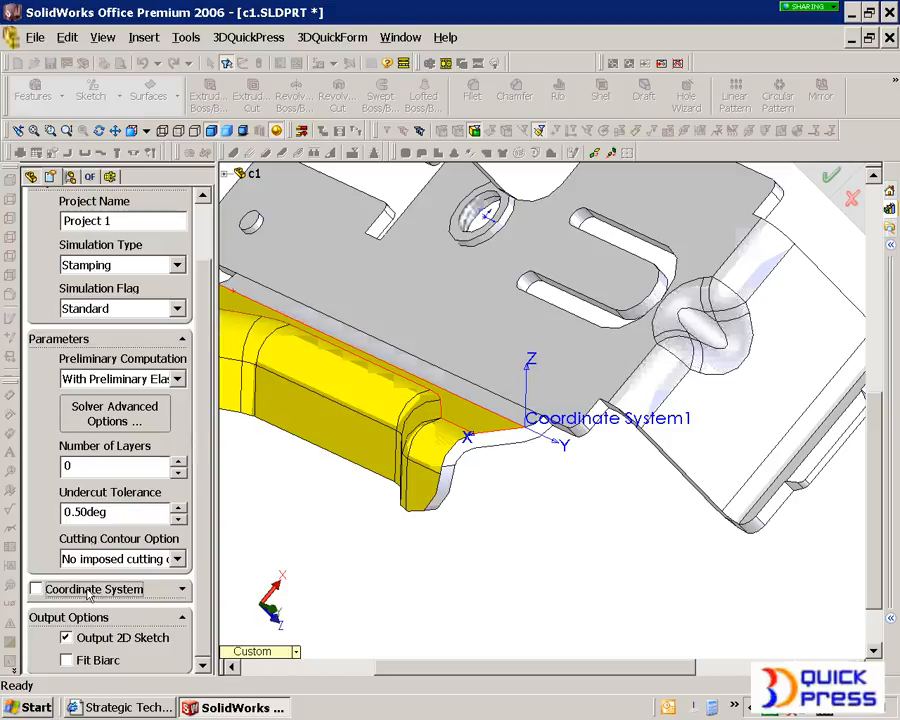
click(560, 437)
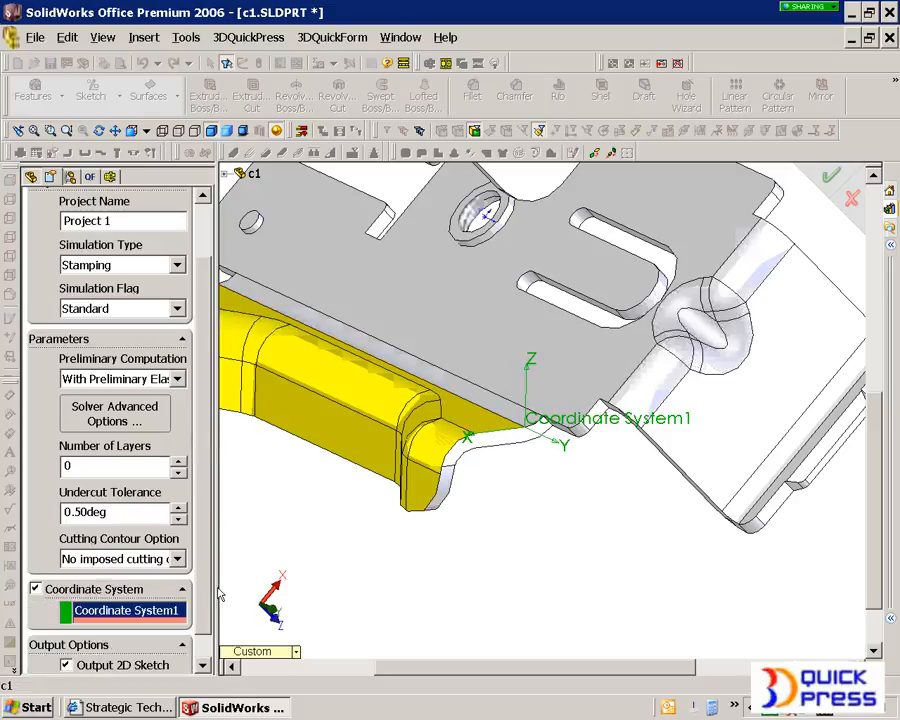
Step: Enable Fit Biarc for the project's 2D sketch output, set the biarc fitting tolerance to 0.254 mm and accept the project
drag(203, 606, 197, 636)
click(105, 655)
drag(203, 580, 198, 629)
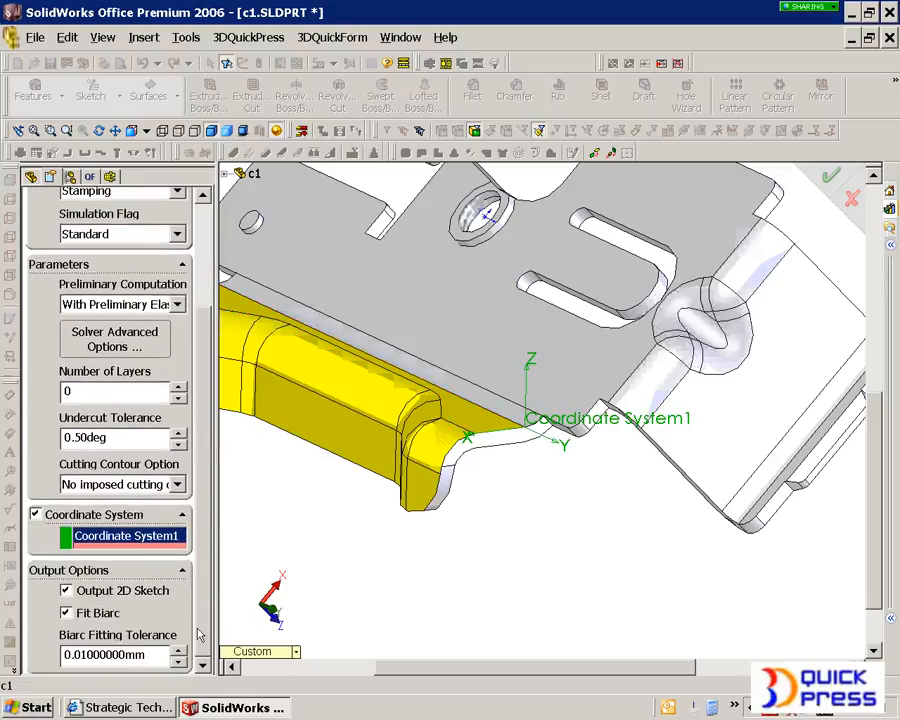
drag(146, 650, 33, 652)
text(.01)
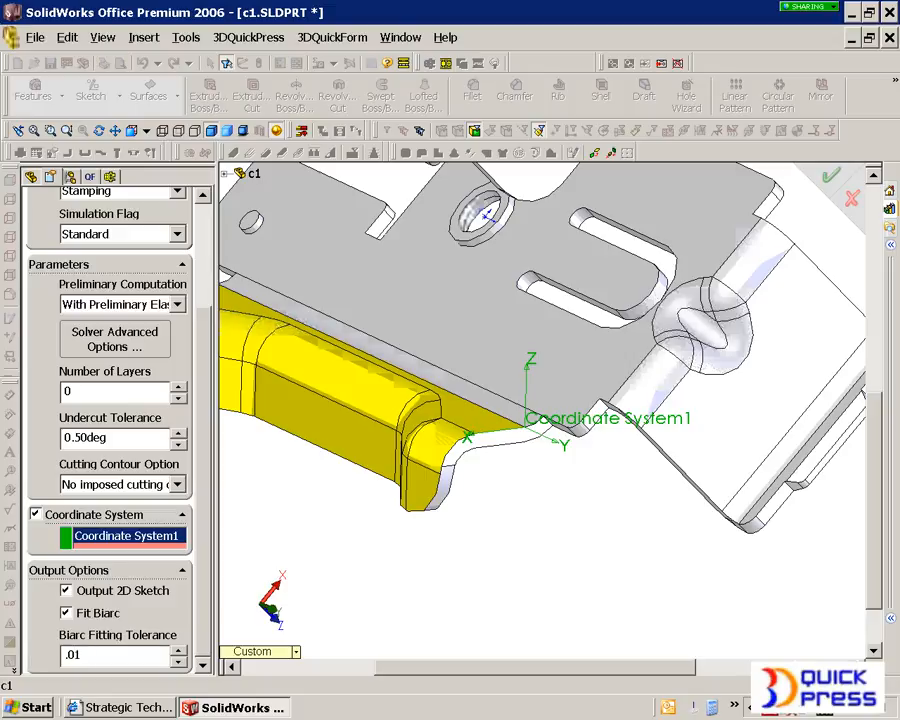
key(Return)
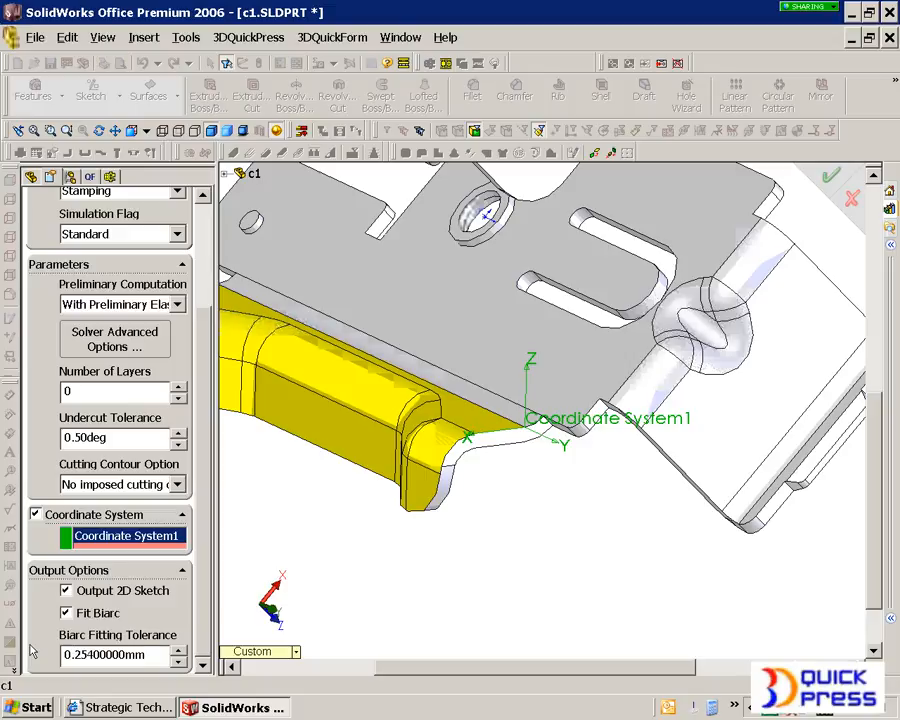
scroll(195, 361, up, 5)
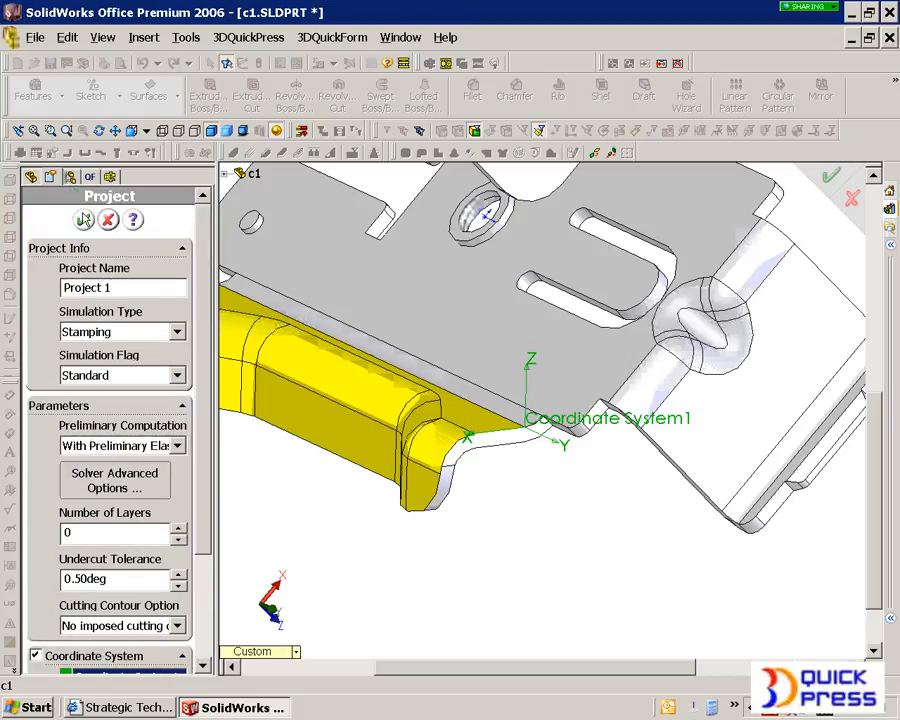
click(84, 219)
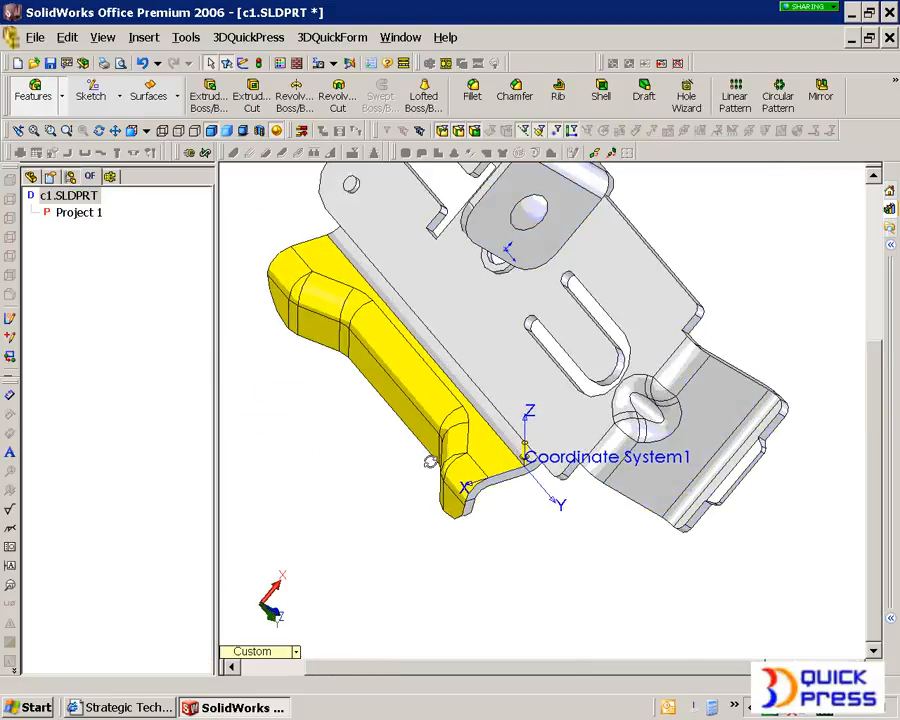
Step: Start the punch part of Project 1 and assign the recognized face group on the outer side of the formed flange
right_click(76, 210)
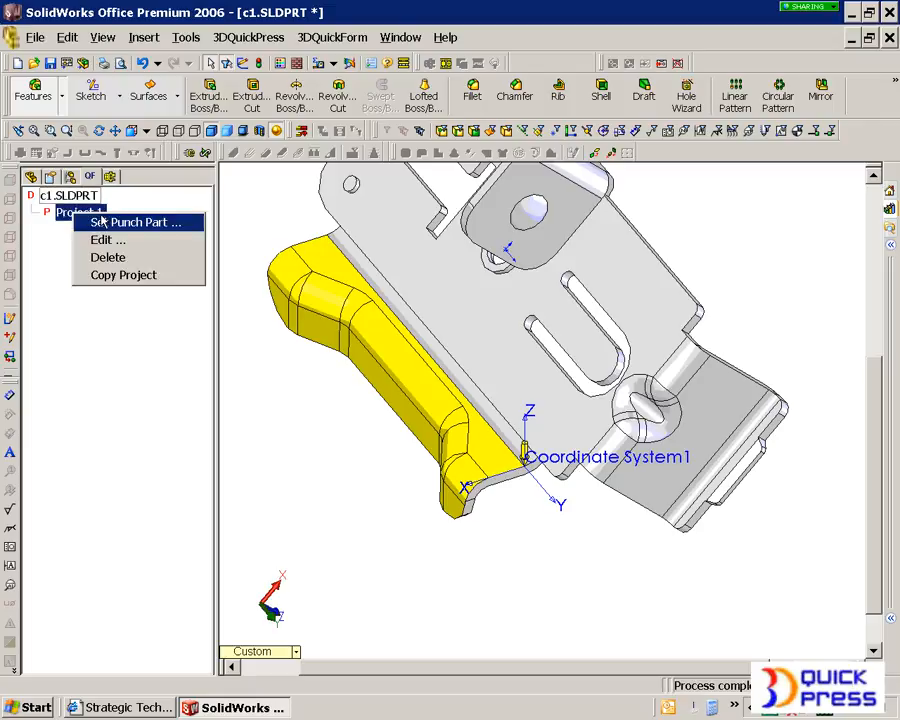
click(96, 157)
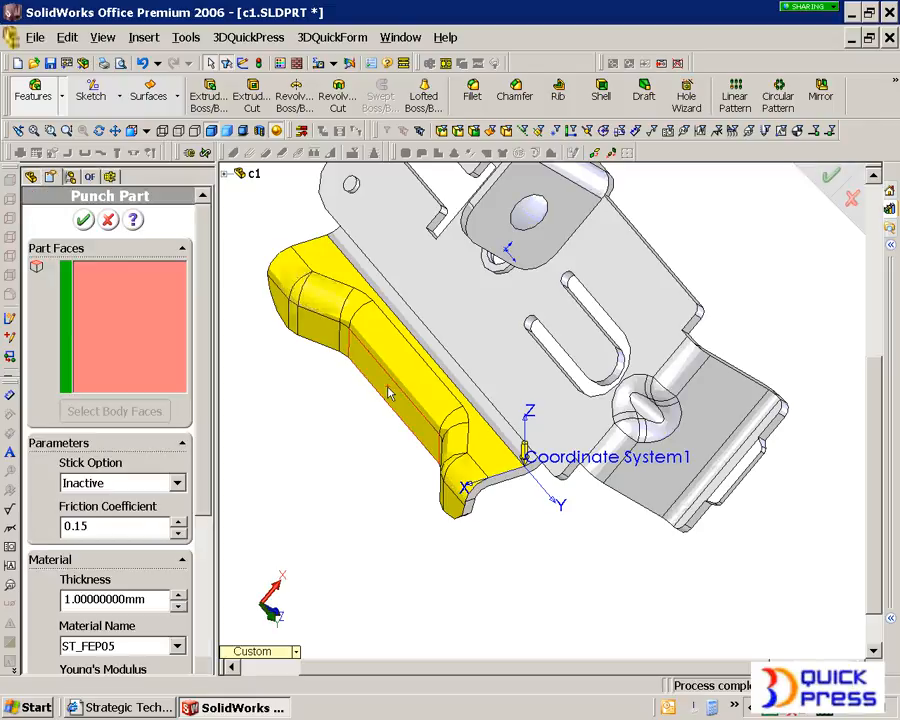
click(465, 480)
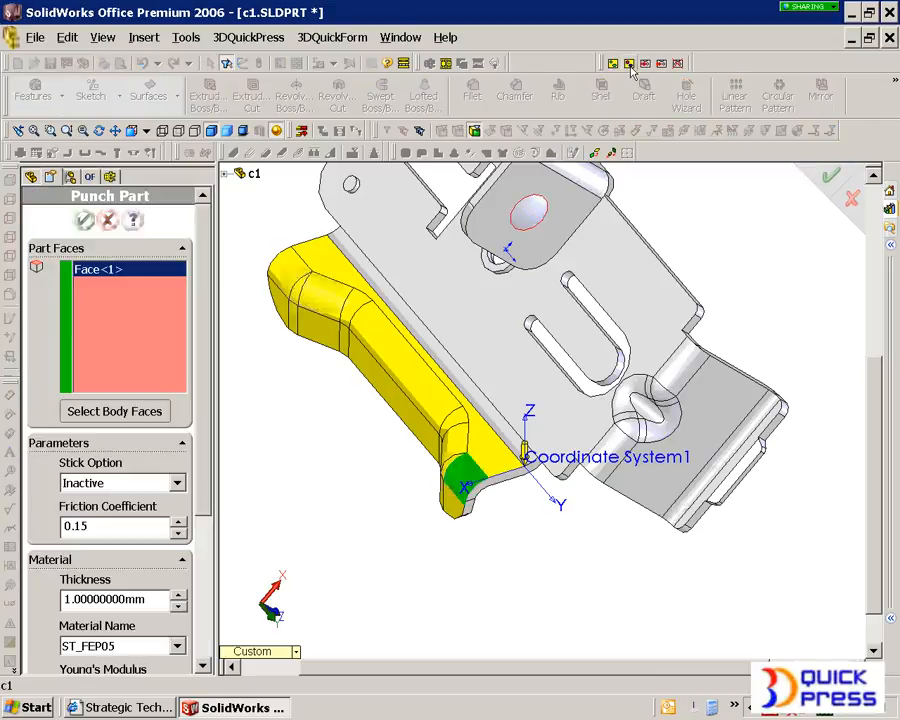
click(747, 227)
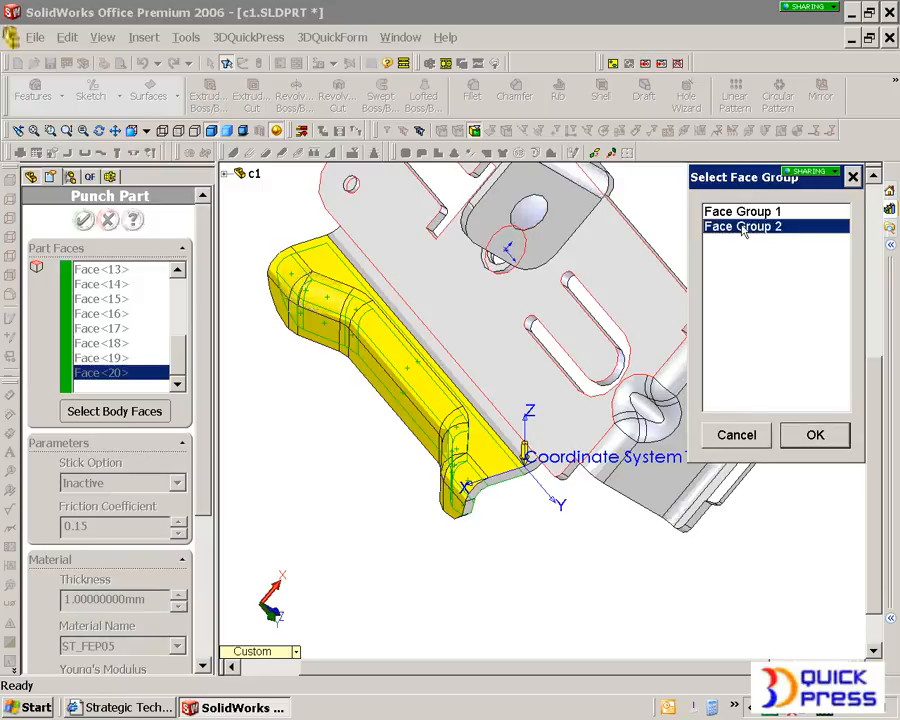
click(813, 435)
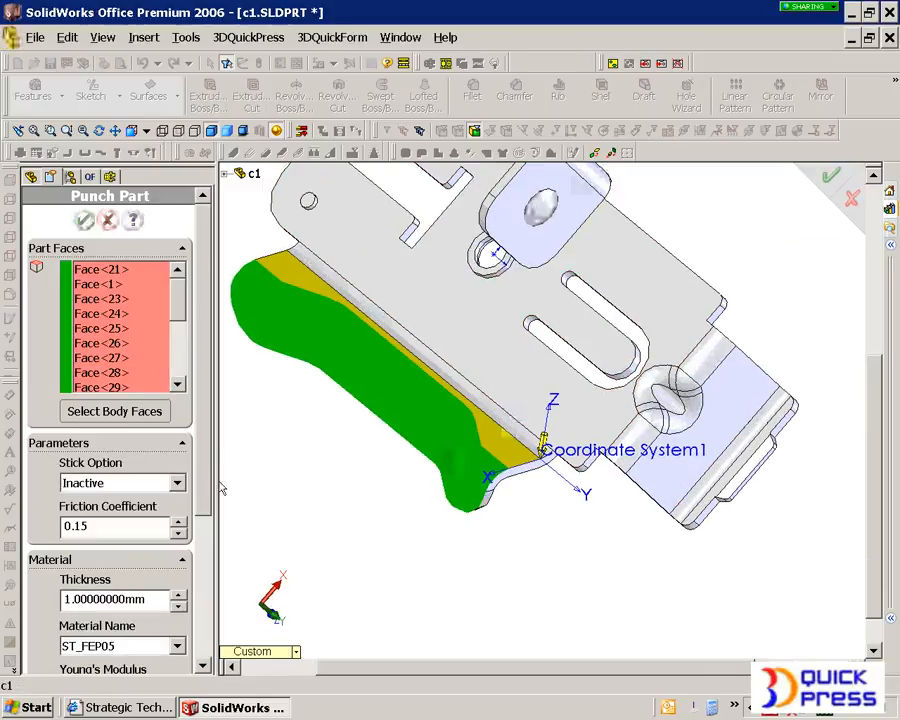
Step: Use a 1 mm thickness and material ST_FEP05 for the punch part, and accept it
scroll(201, 459, down, 5)
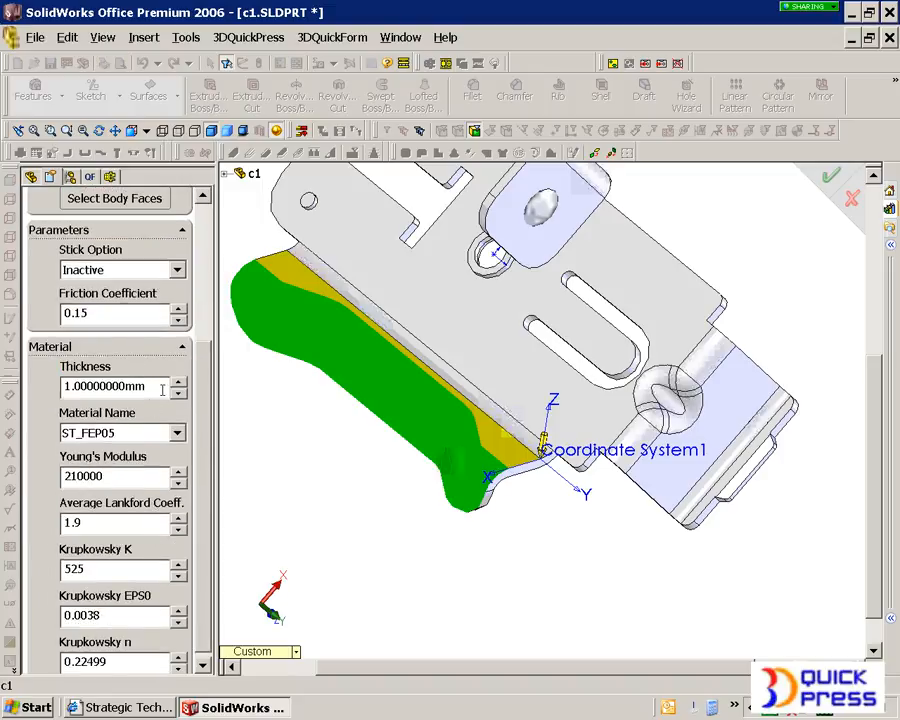
click(156, 389)
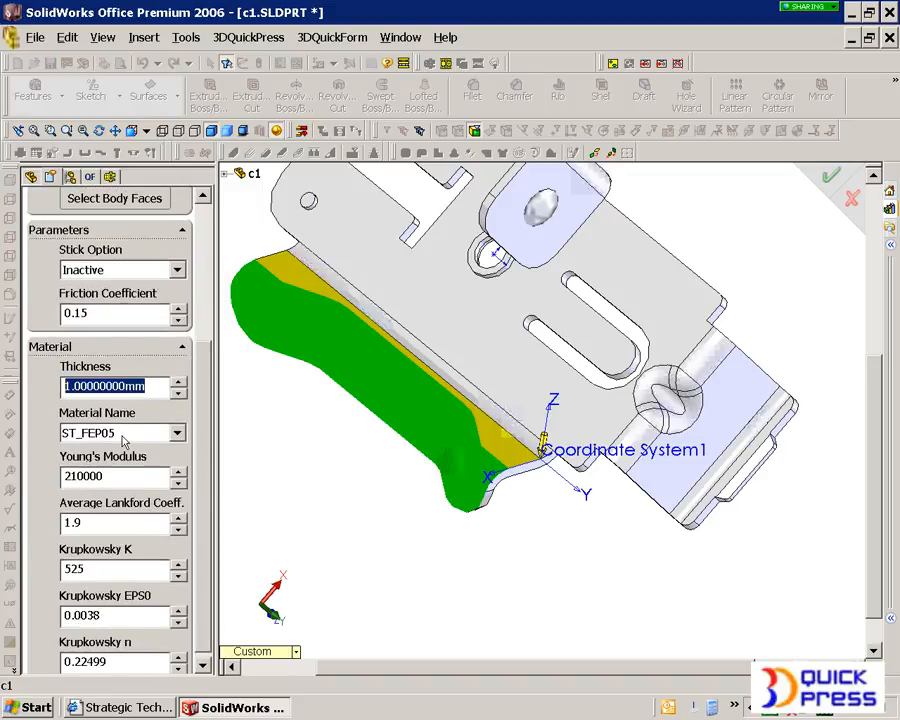
click(177, 432)
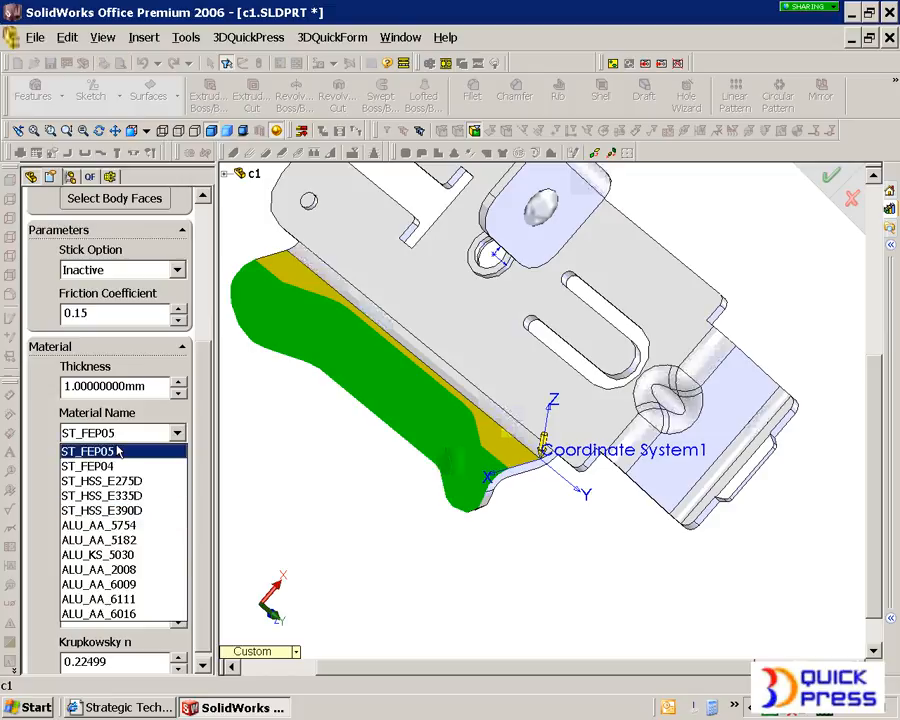
click(110, 451)
scroll(203, 449, up, 5)
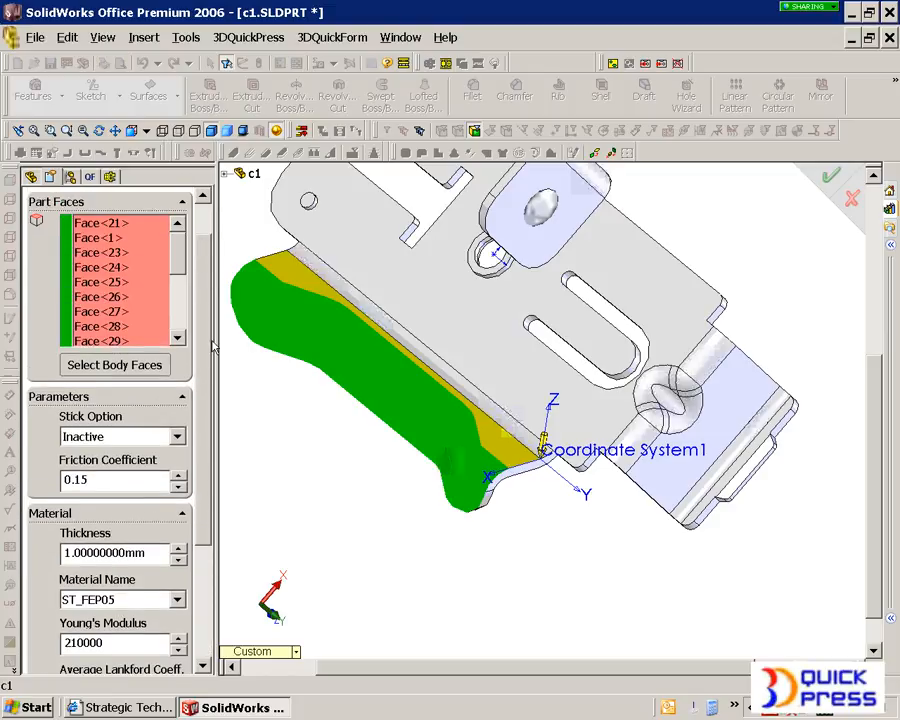
click(84, 218)
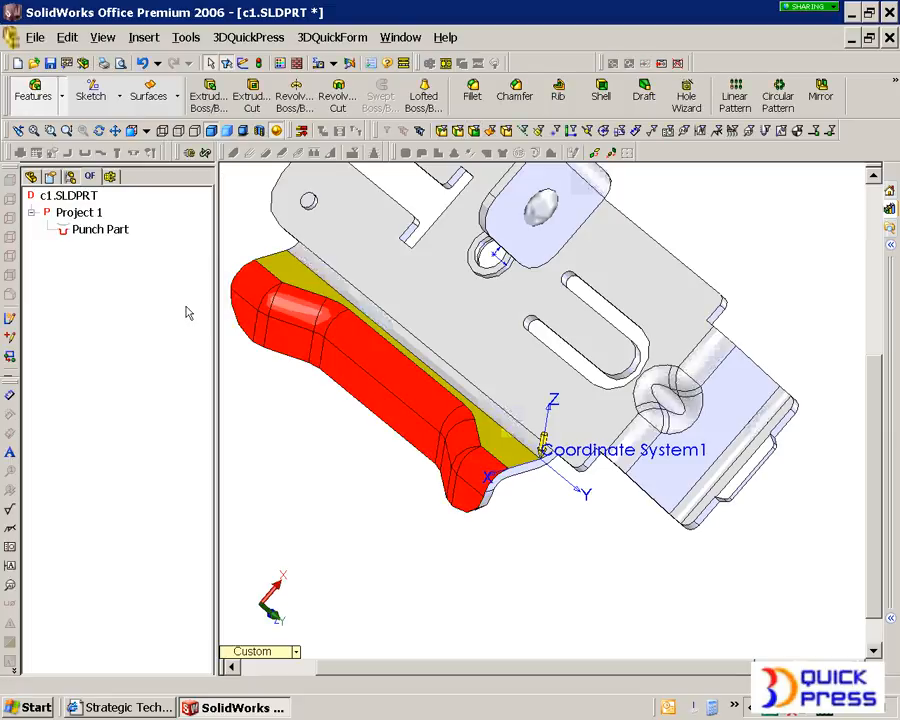
Step: Add a fixed boundary condition to Project 1 along the tangent edge chain between the punch part and the flat flange strip
click(90, 213)
right_click(92, 215)
mouse_move(215, 271)
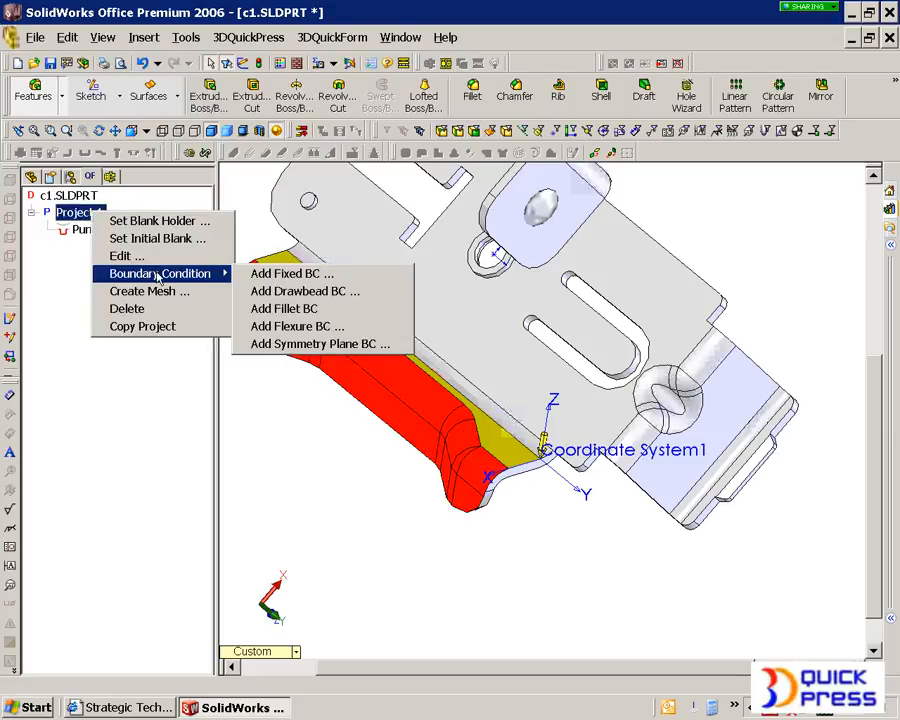
click(275, 276)
middle_drag(321, 313, 313, 319)
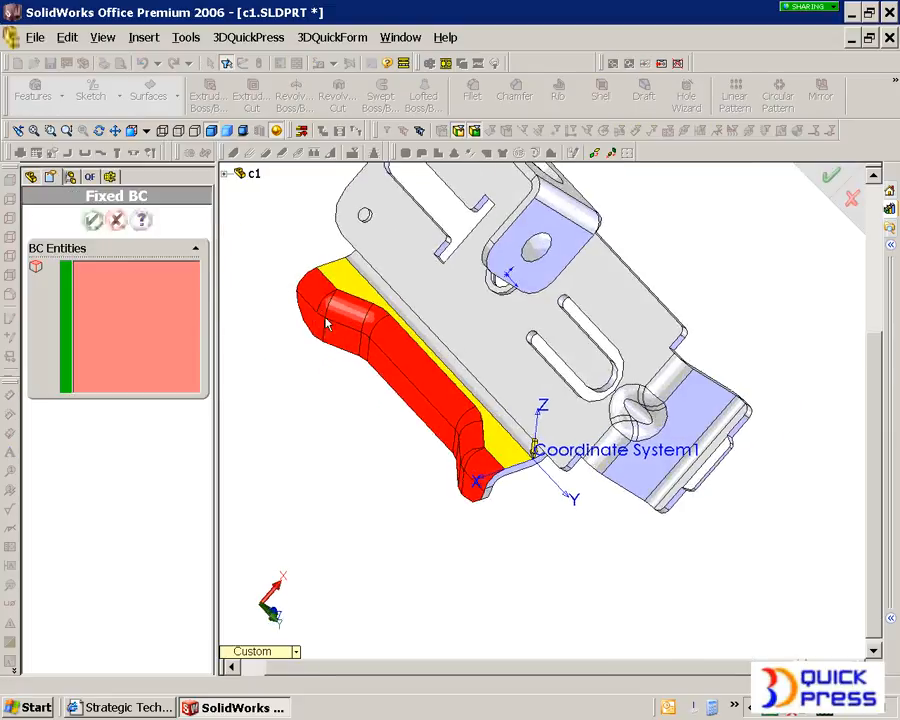
scroll(313, 319, down, 2)
click(343, 293)
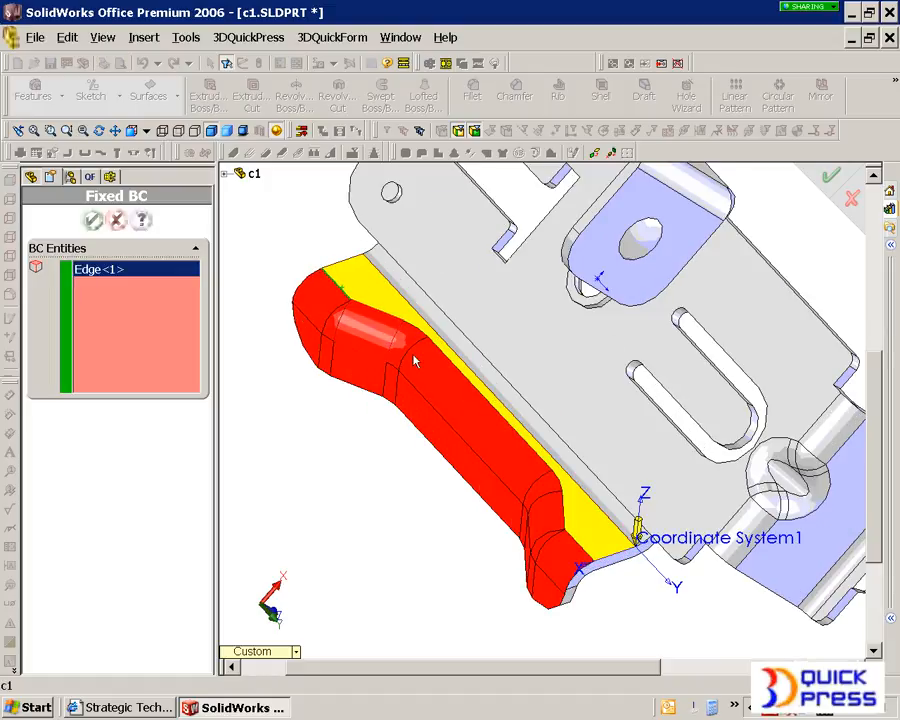
right_click(576, 533)
click(602, 460)
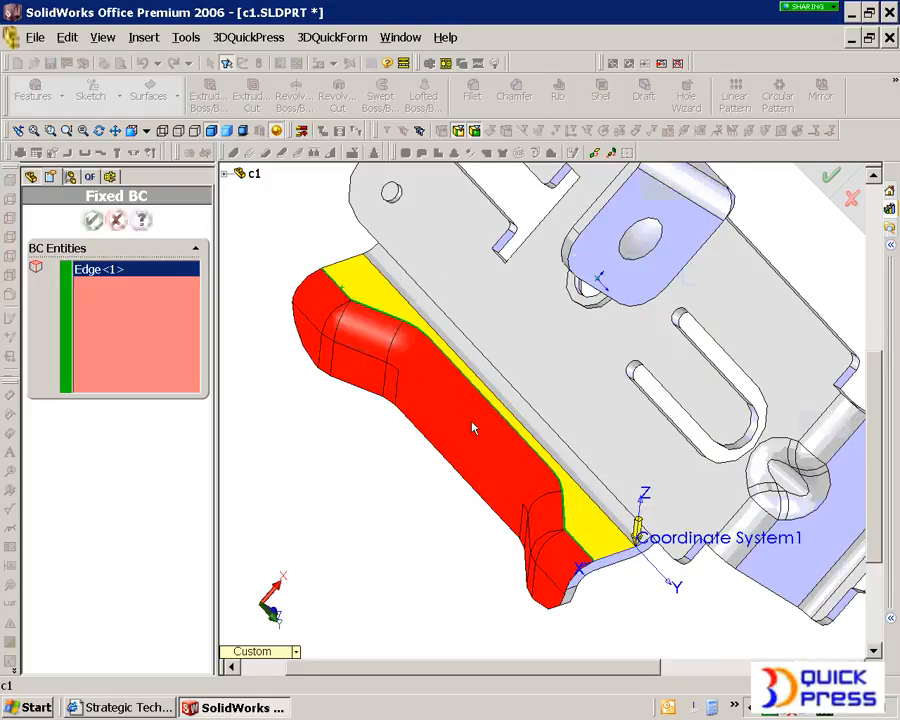
click(92, 220)
Step: Create the mesh for Project 1 and run the project to compute the flange's flat blank
middle_drag(428, 446, 508, 505)
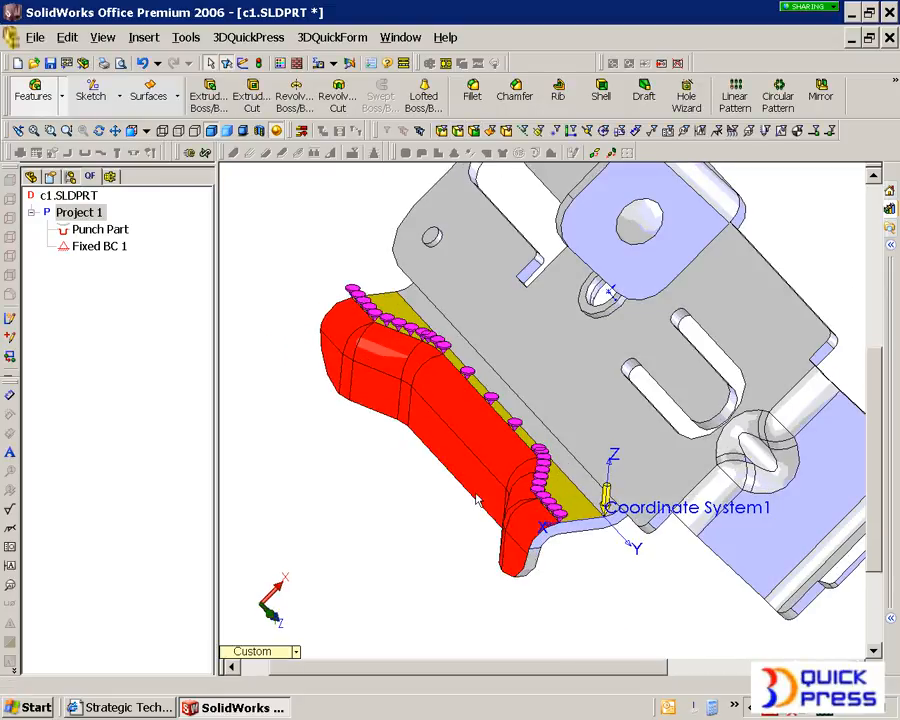
middle_drag(401, 430, 379, 431)
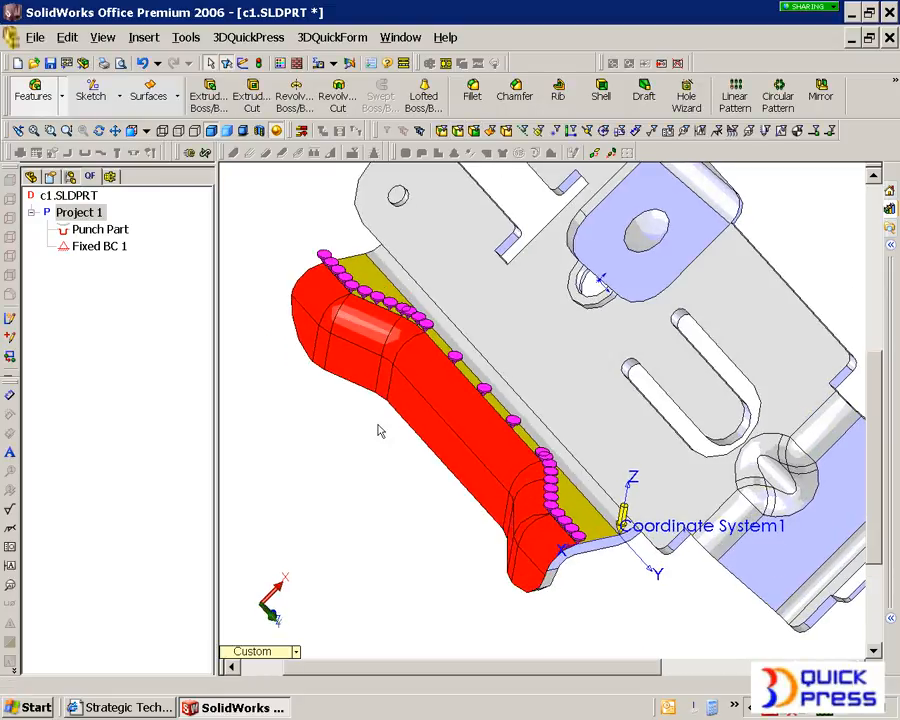
scroll(354, 435, up, 1)
right_click(68, 214)
click(122, 291)
click(93, 156)
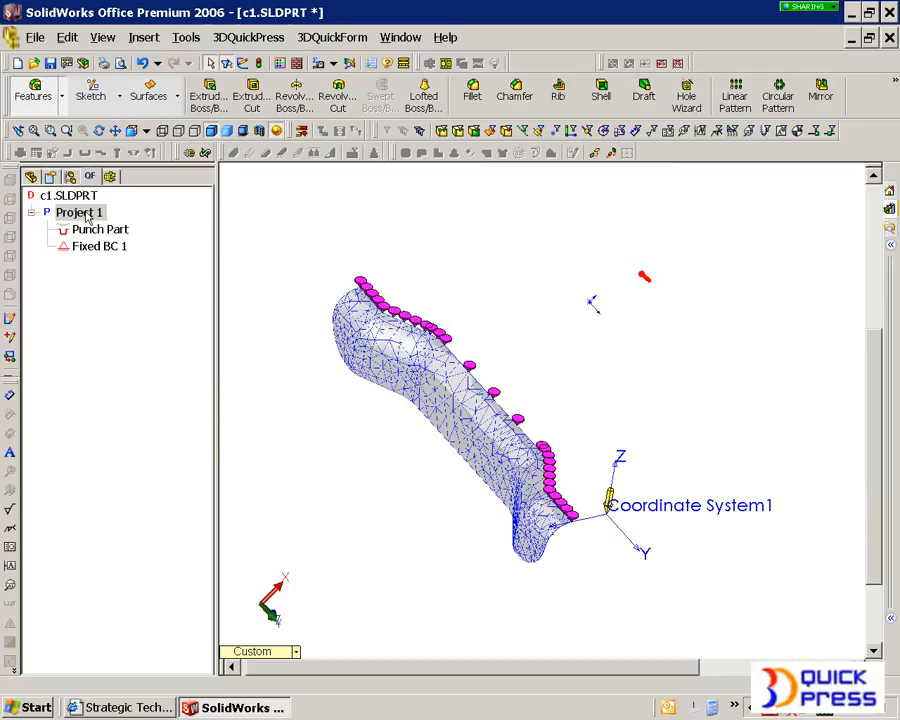
right_click(86, 213)
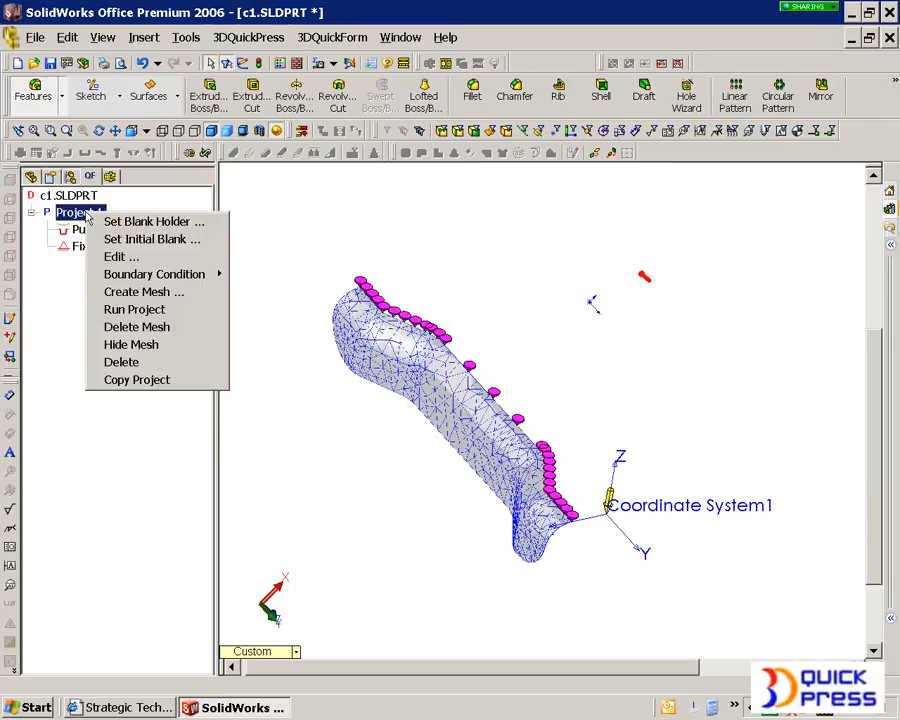
click(147, 312)
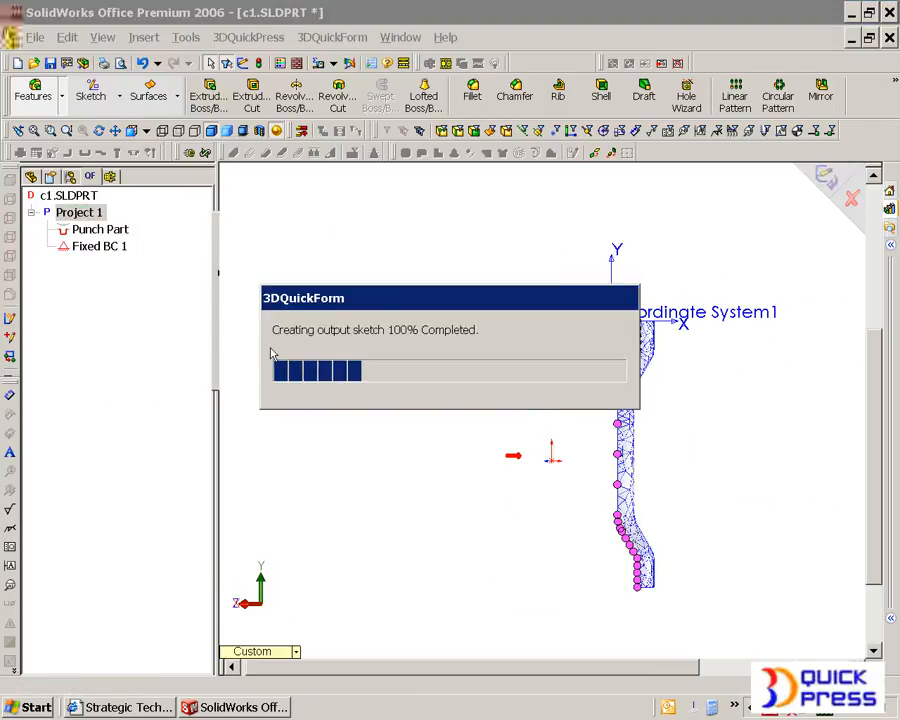
Step: Hide Coordinate System1 and view the computed blank outline together with the meshed flange at an angle
click(735, 323)
right_click(734, 323)
click(604, 490)
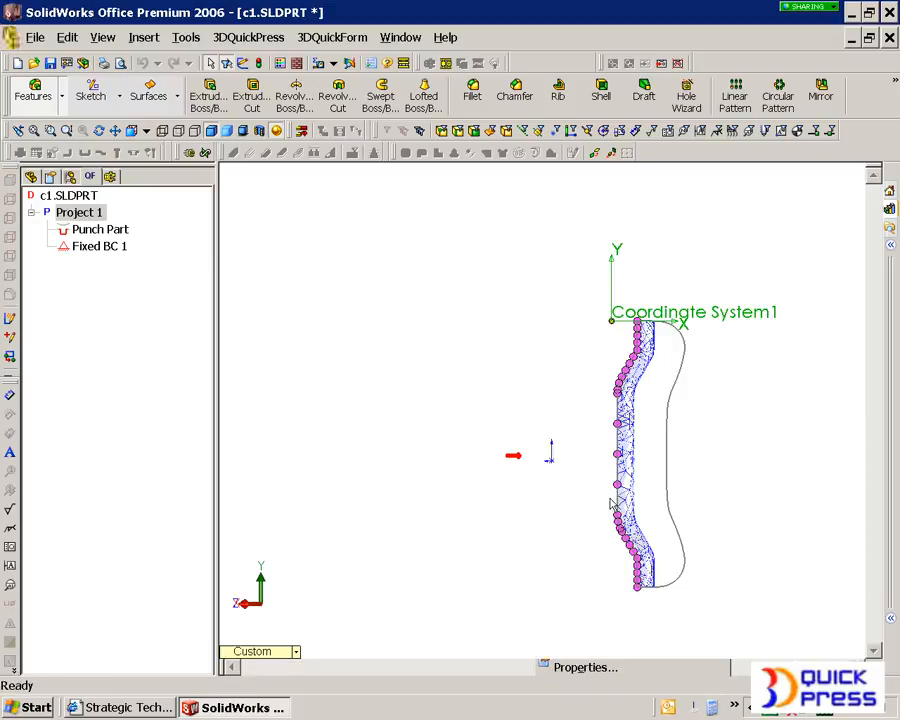
middle_drag(645, 619, 591, 490)
scroll(590, 490, down, 6)
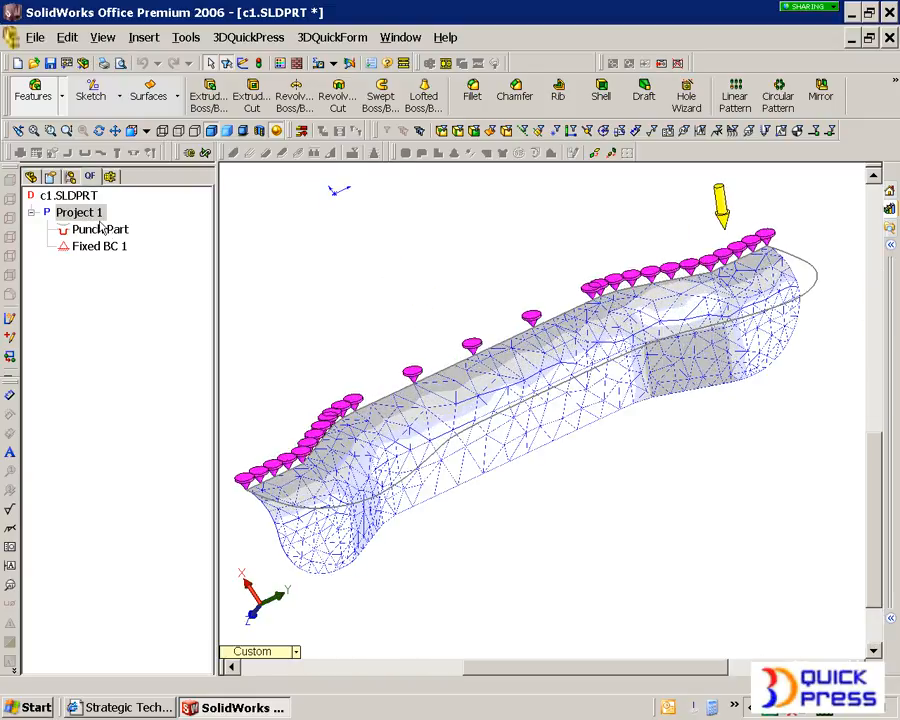
Step: Display Project 1's thinning contour plot, examine the thinning across the flange, and hide the plot again
right_click(94, 214)
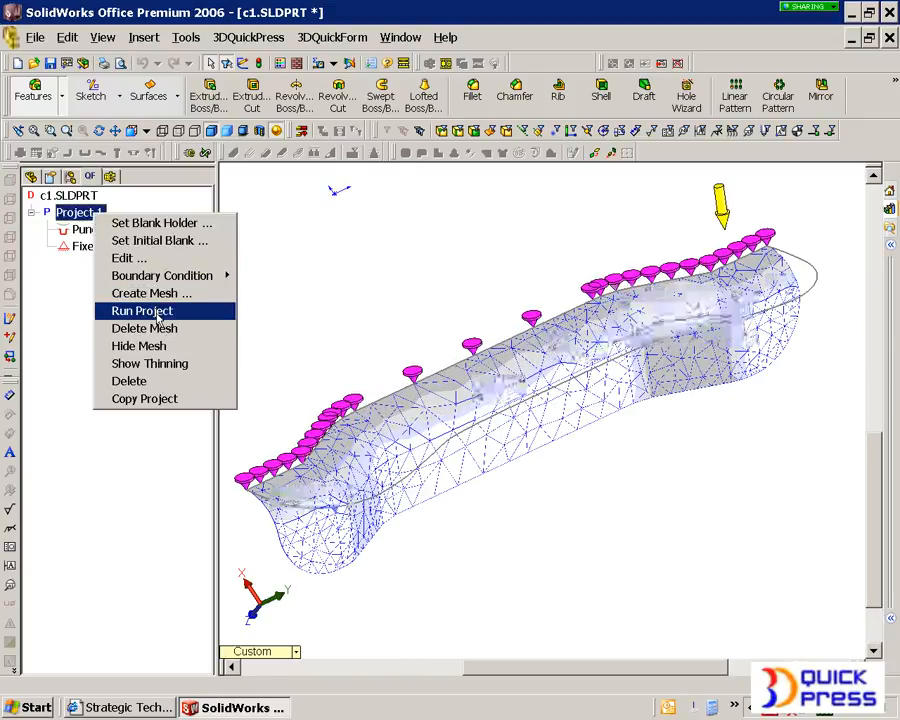
click(169, 363)
middle_drag(548, 437, 610, 430)
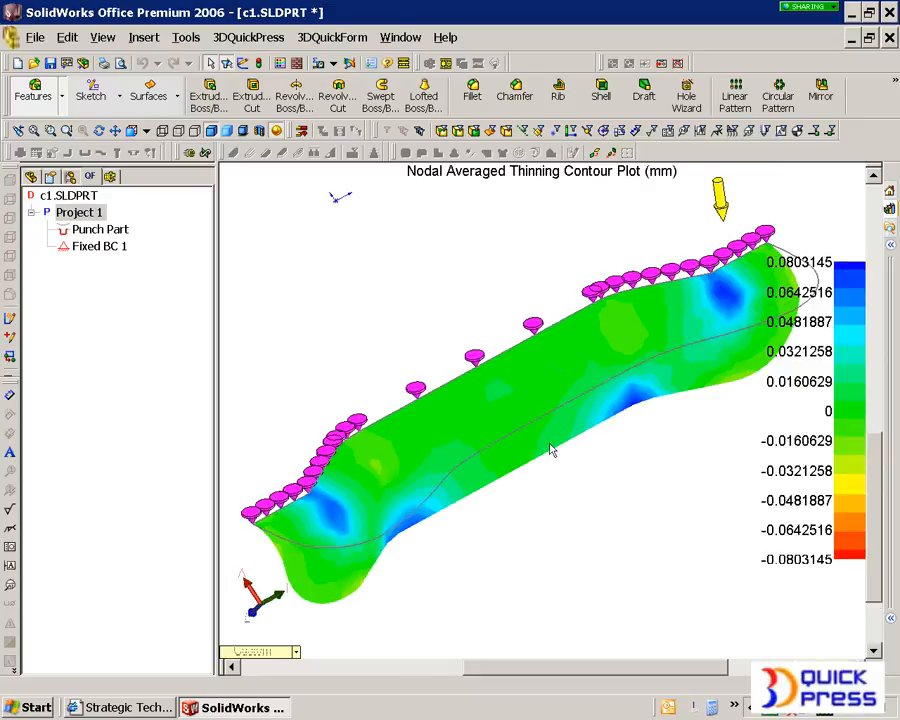
scroll(348, 332, up, 1)
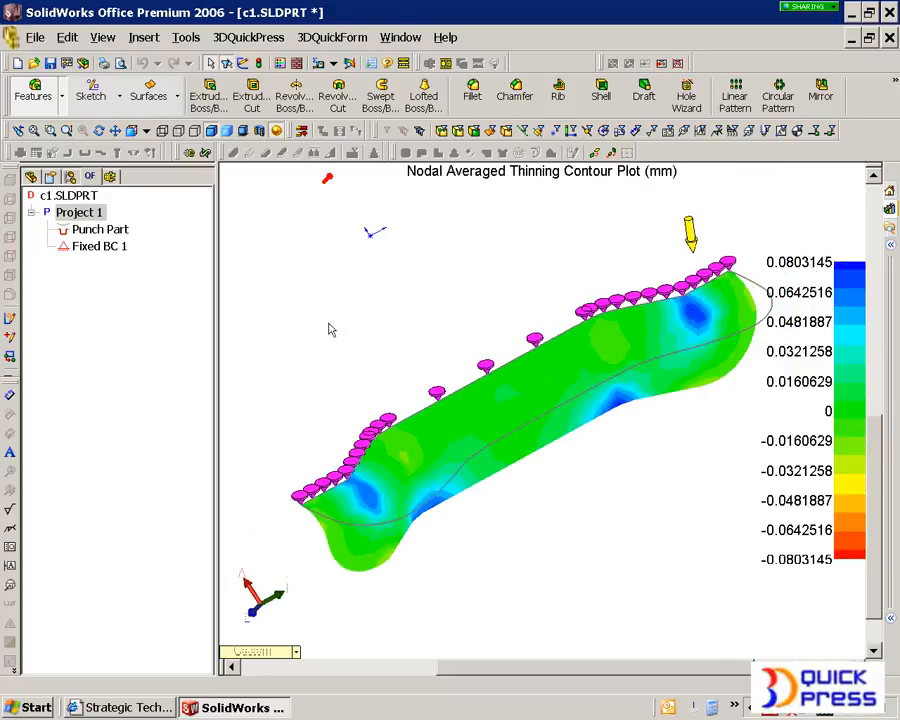
right_click(88, 217)
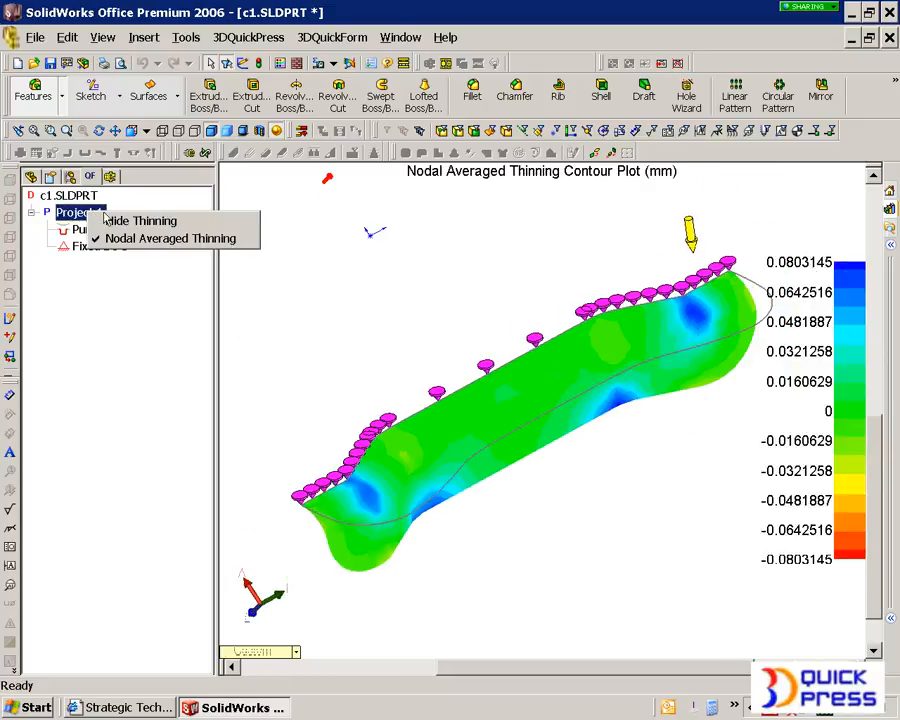
click(108, 219)
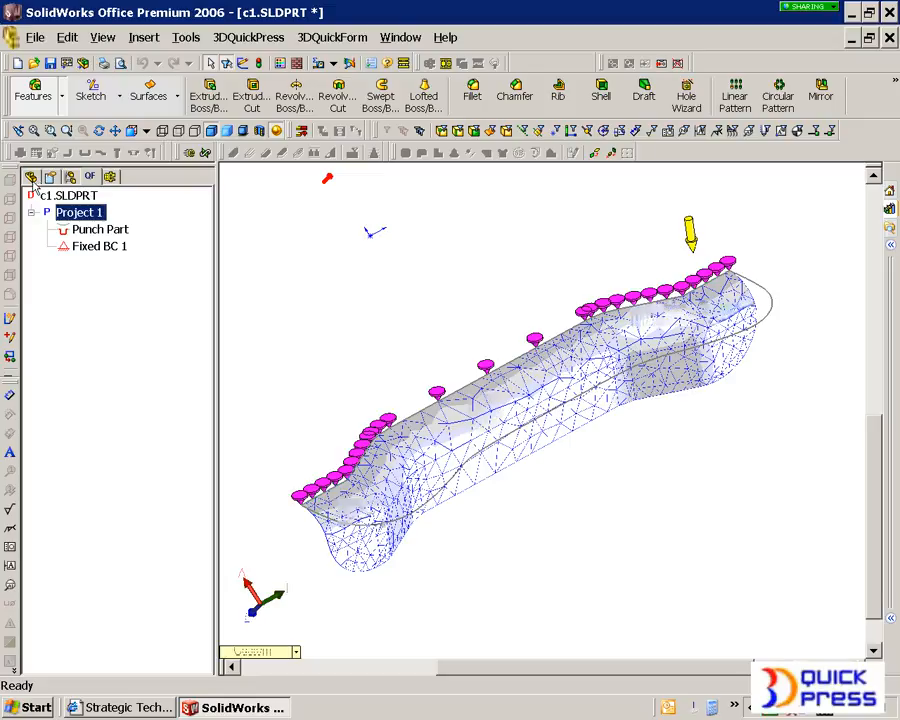
Step: Open Project 1 Output Sketch 1 of the part for editing
click(32, 176)
middle_drag(399, 412, 486, 464)
scroll(514, 440, up, 1)
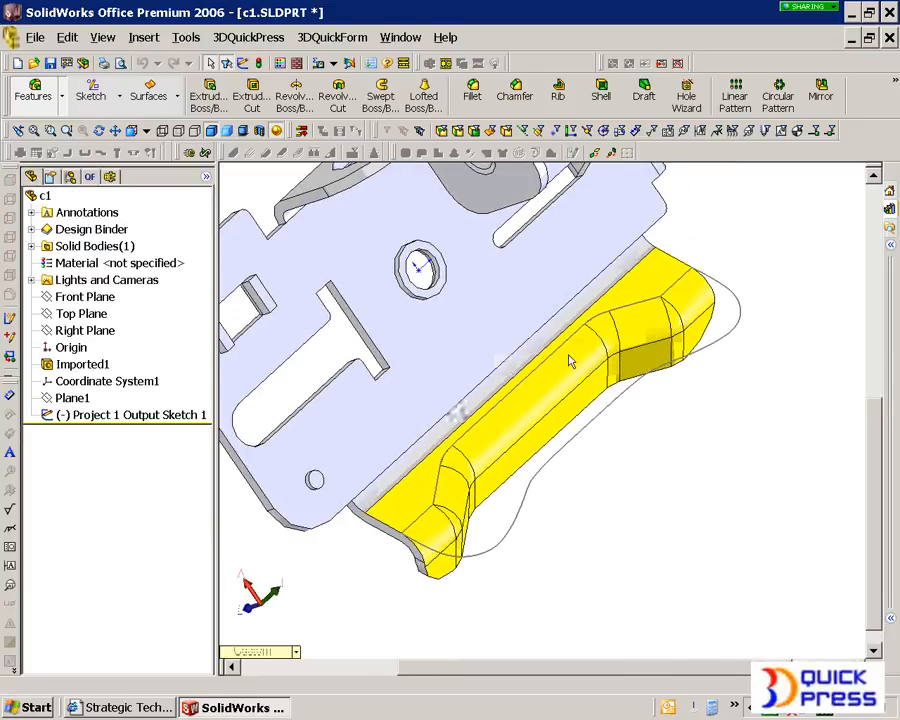
click(117, 415)
right_click(118, 420)
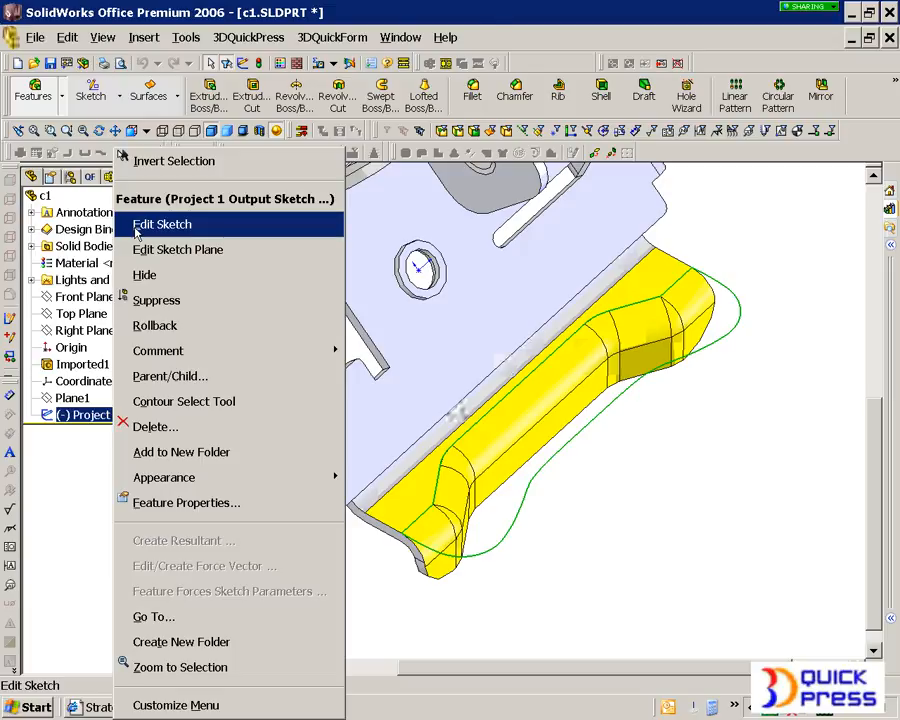
click(137, 224)
scroll(400, 480, down, 5)
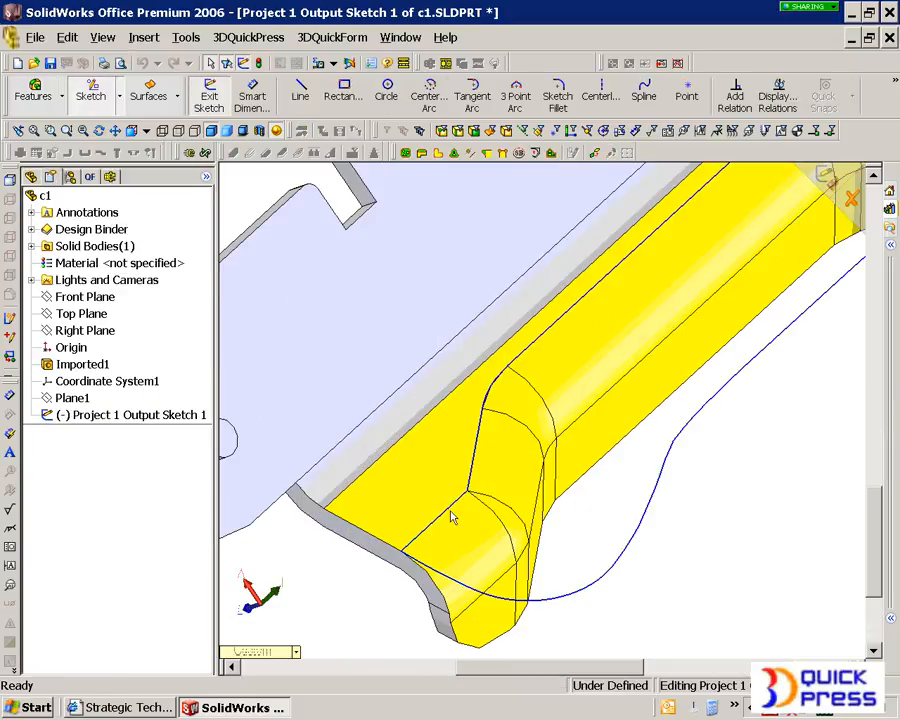
Step: Delete the sketch's two end lines and the connected chain along the flange's inner form edge, keeping the outer blank curve
click(451, 518)
scroll(451, 518, up, 4)
scroll(738, 268, down, 4)
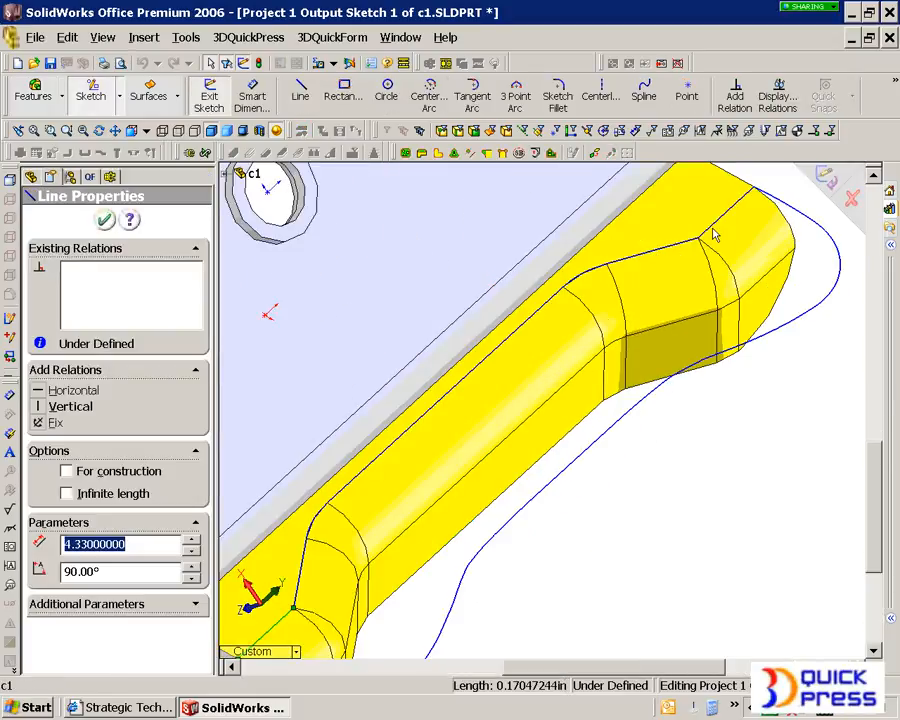
ctrl+click(712, 236)
key(Escape)
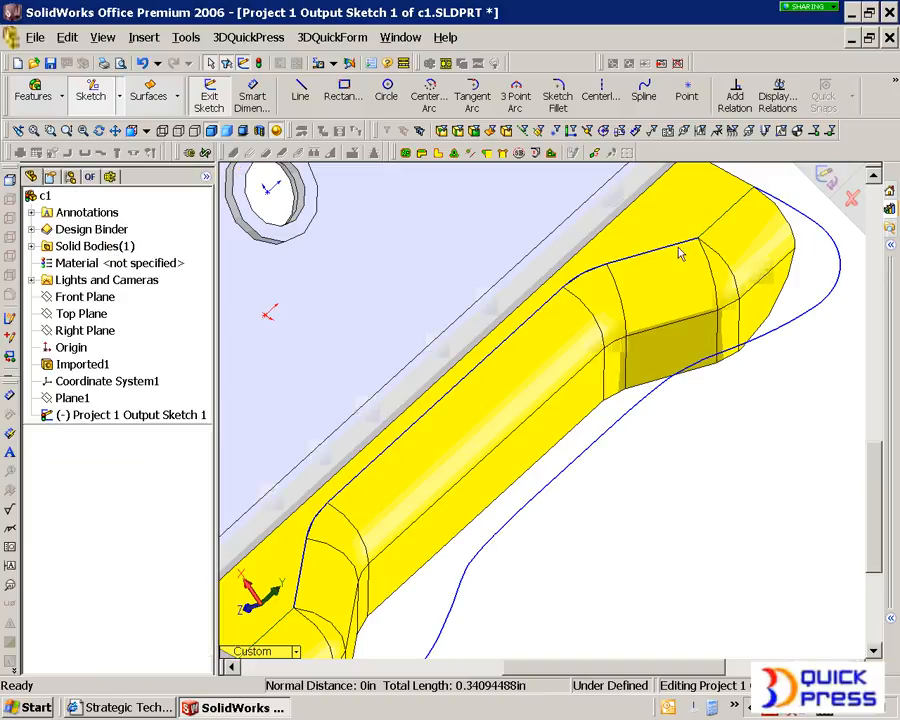
right_click(677, 250)
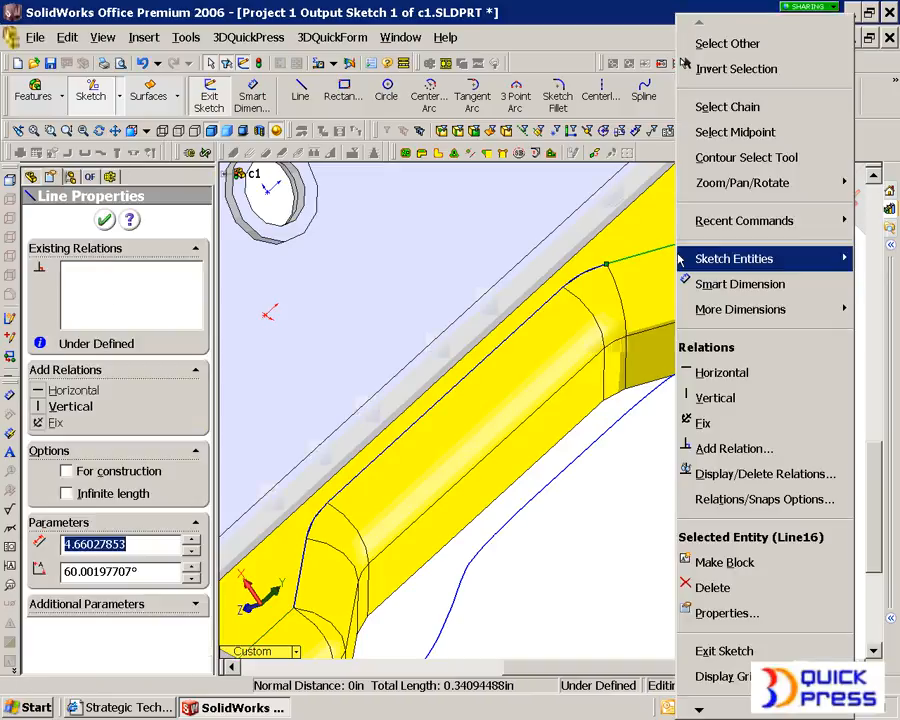
click(735, 106)
key(Escape)
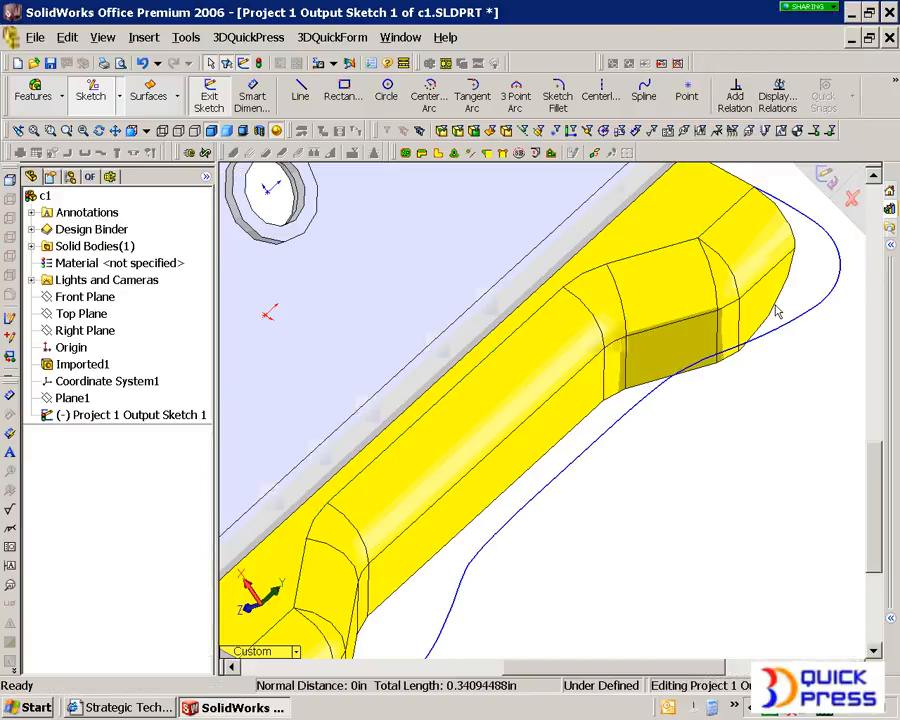
Step: Convert the flange's inner tangent edge chain, selected as a partial loop between its two end edges, into sketch entities
scroll(420, 504, up, 4)
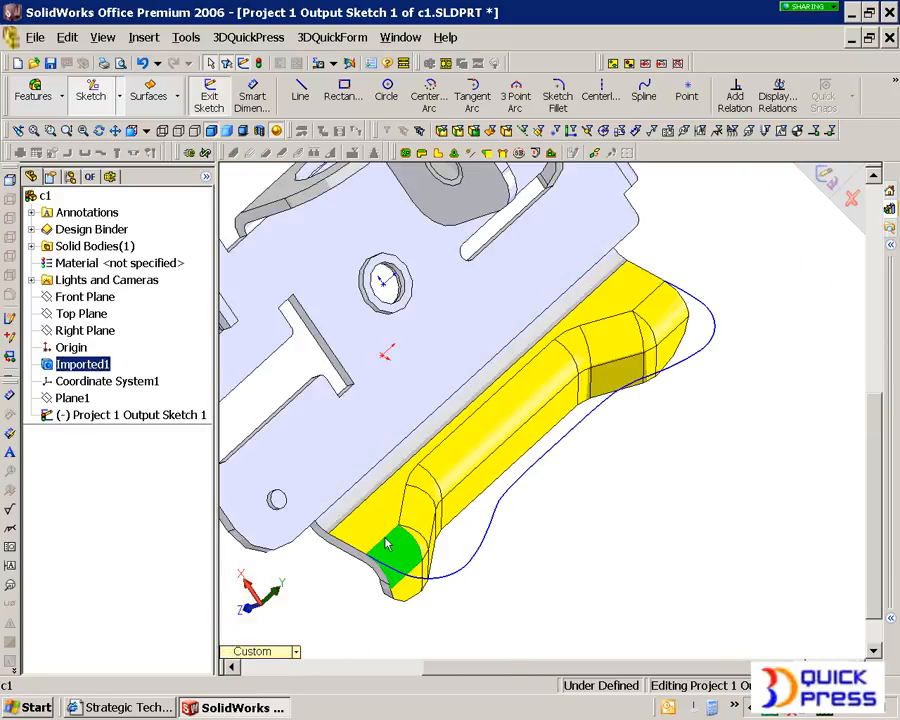
right_click(642, 311)
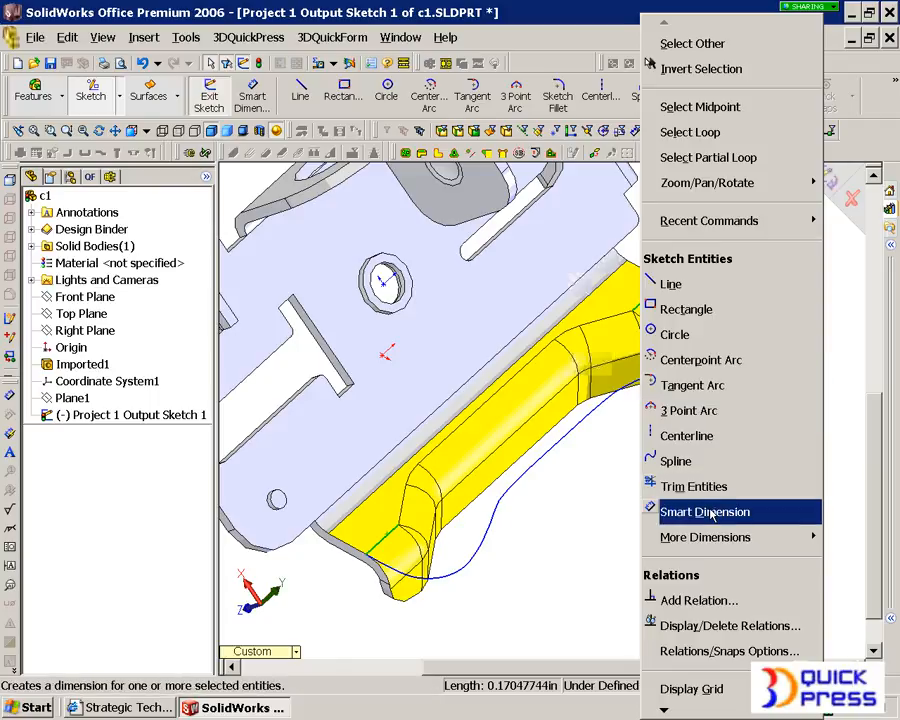
click(744, 157)
click(895, 85)
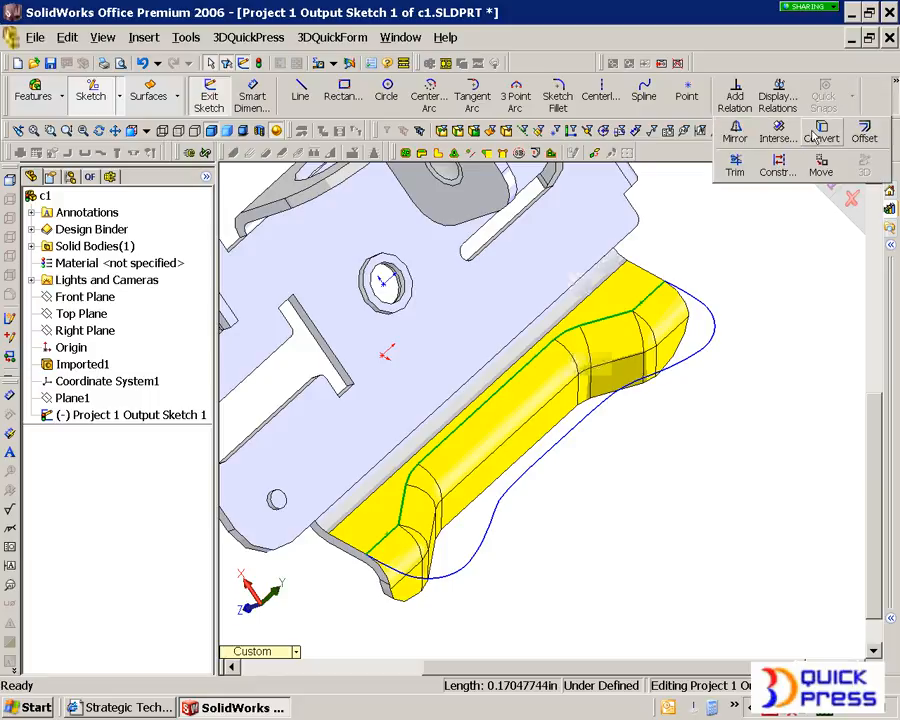
click(814, 136)
Step: Corner-trim the blank curve and the converted edge where they meet at the flange's upper end
mouse_move(663, 342)
middle_down()
mouse_move(641, 327)
mouse_move(672, 240)
middle_up()
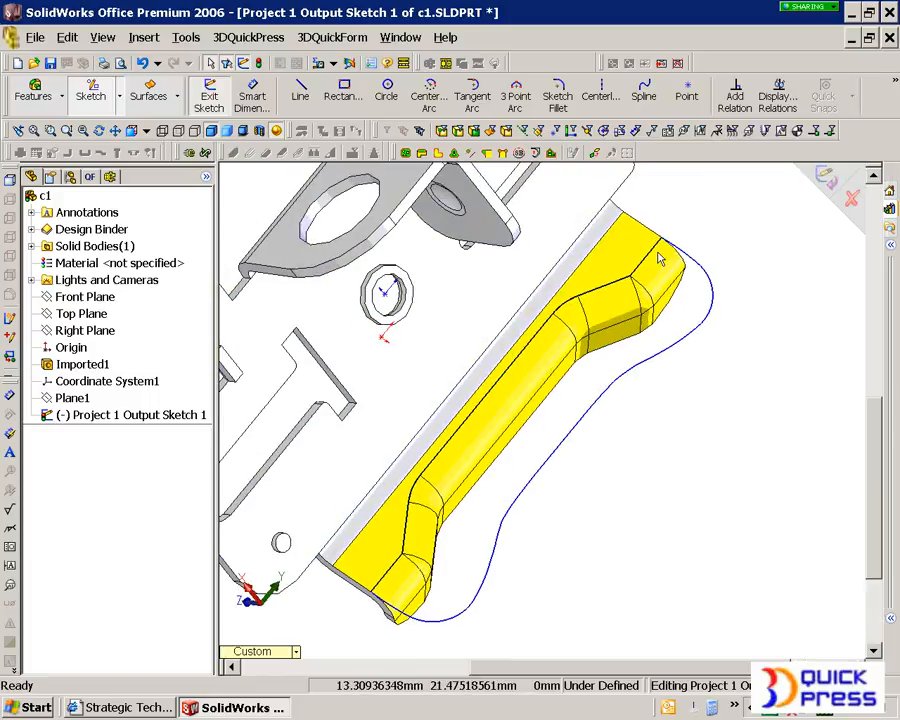
scroll(672, 240, down, 10)
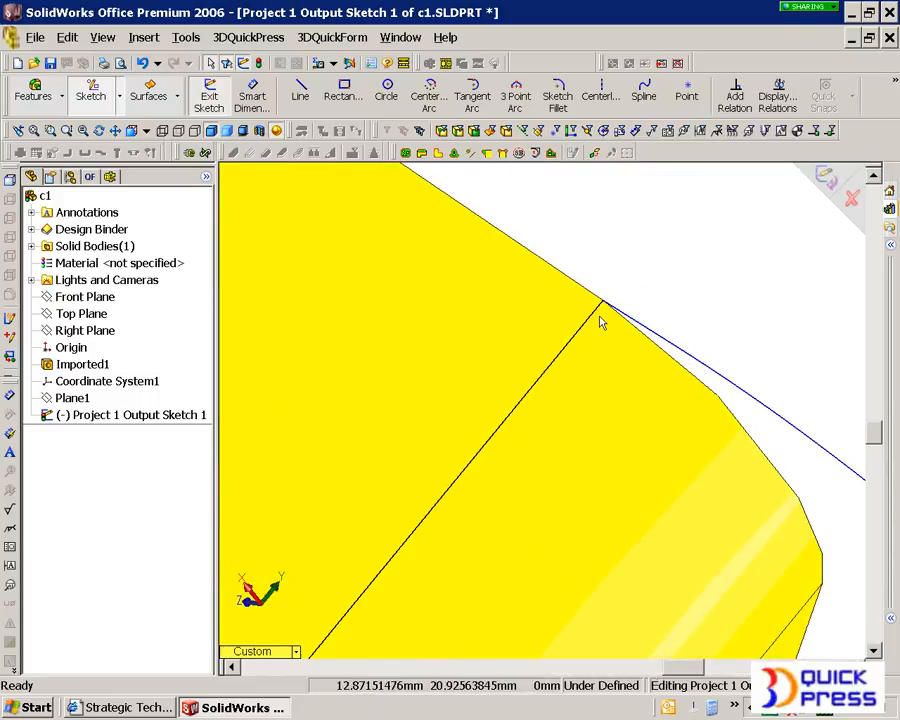
right_click(568, 268)
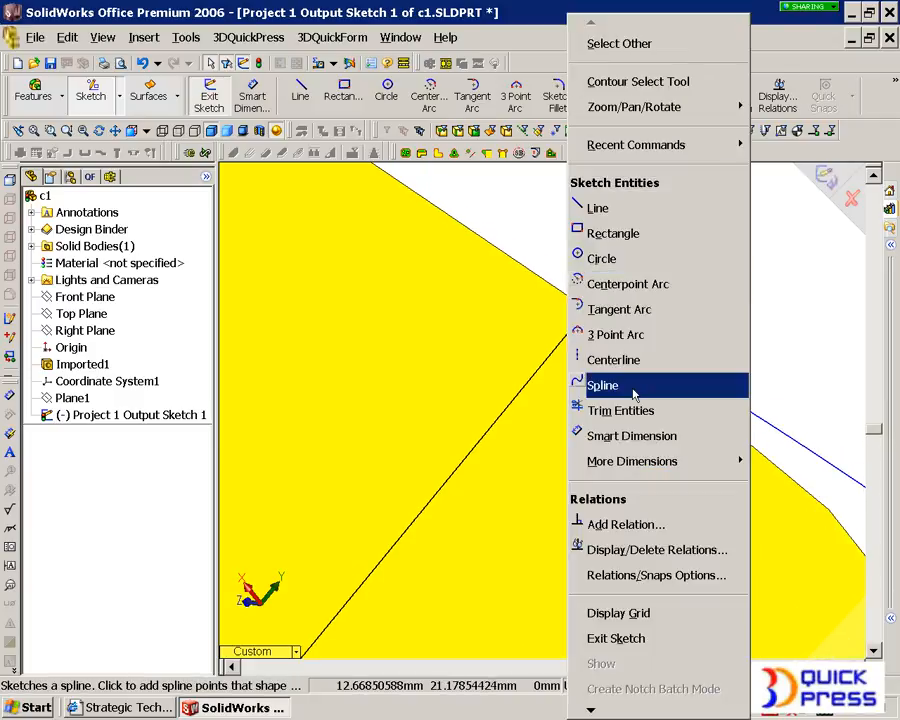
click(624, 421)
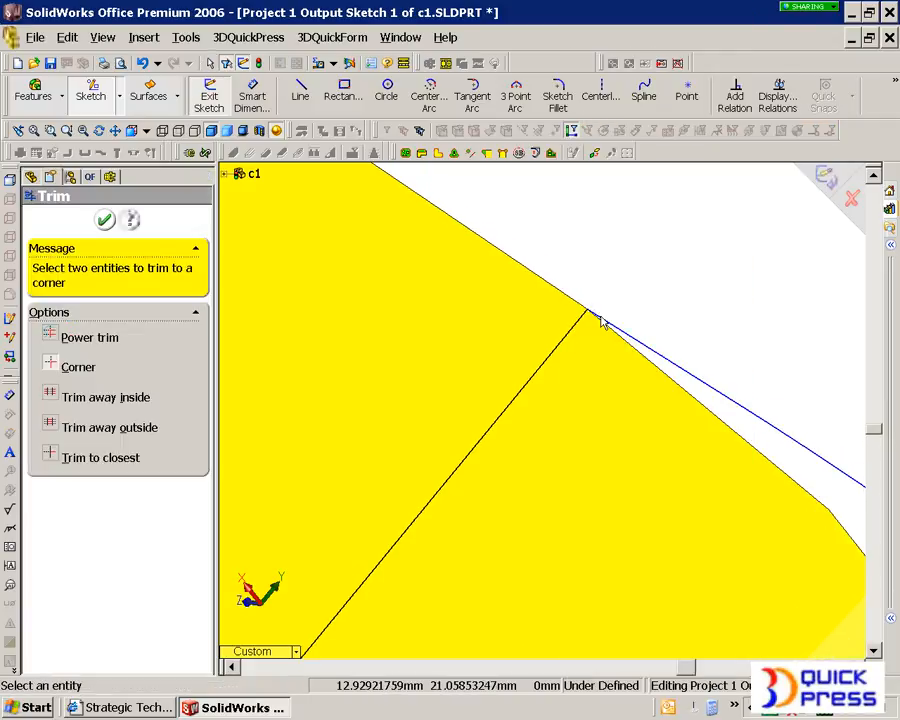
click(594, 317)
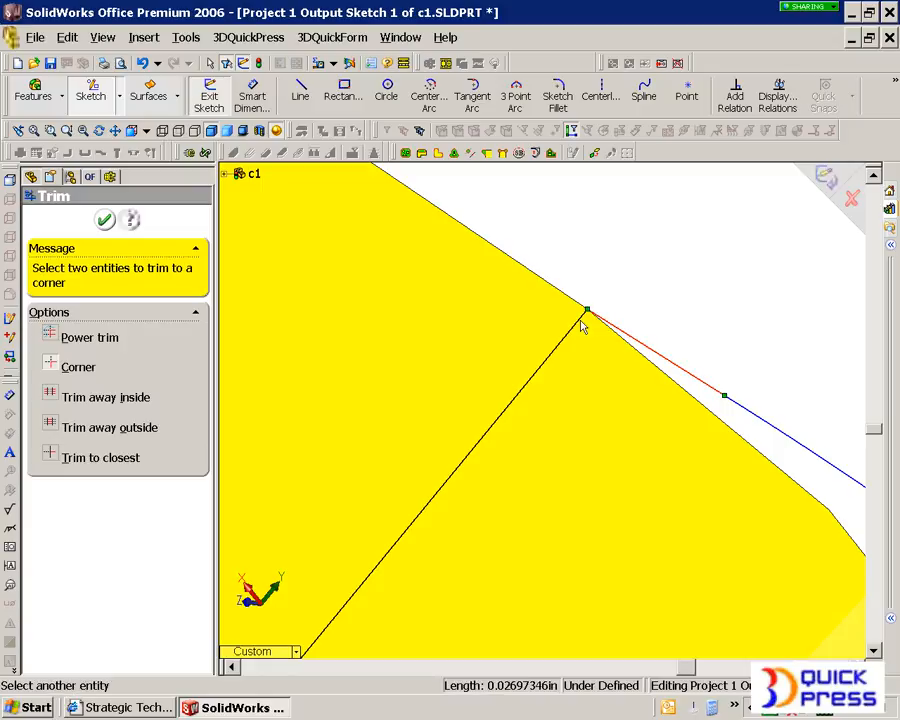
click(576, 325)
scroll(488, 530, up, 10)
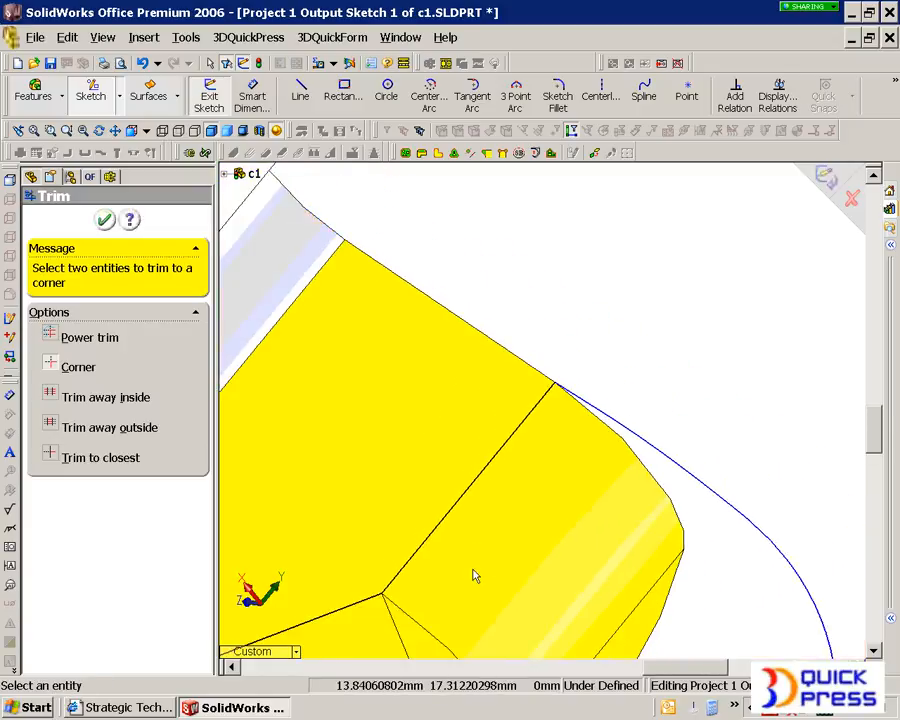
Step: Corner-trim the blank curve and the converted edge at the flange's lower end, and finish trimming
scroll(458, 572, up, 2)
scroll(388, 595, down, 8)
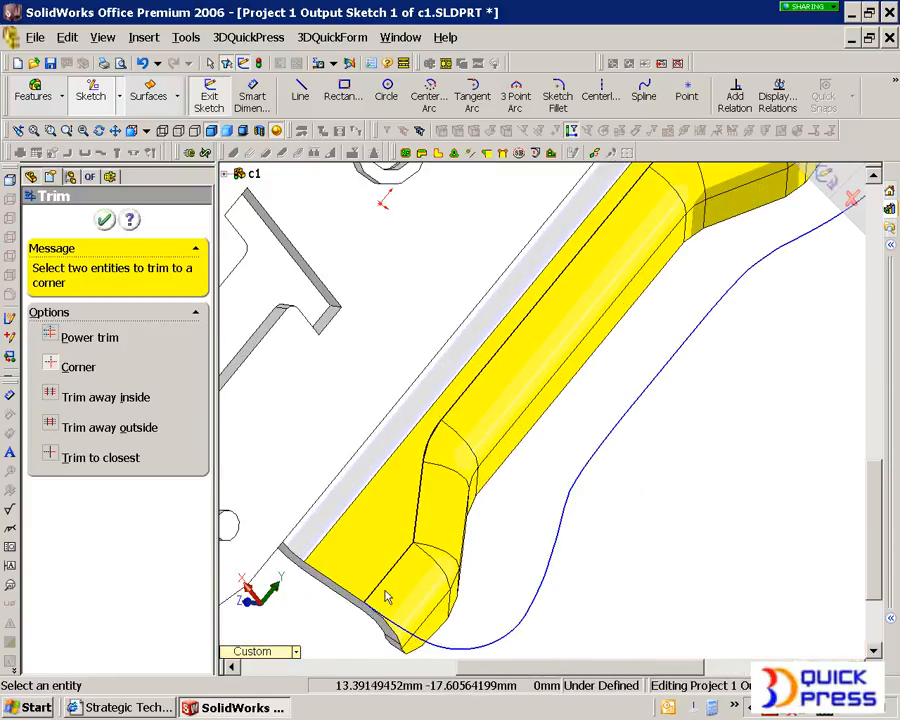
scroll(433, 546, down, 3)
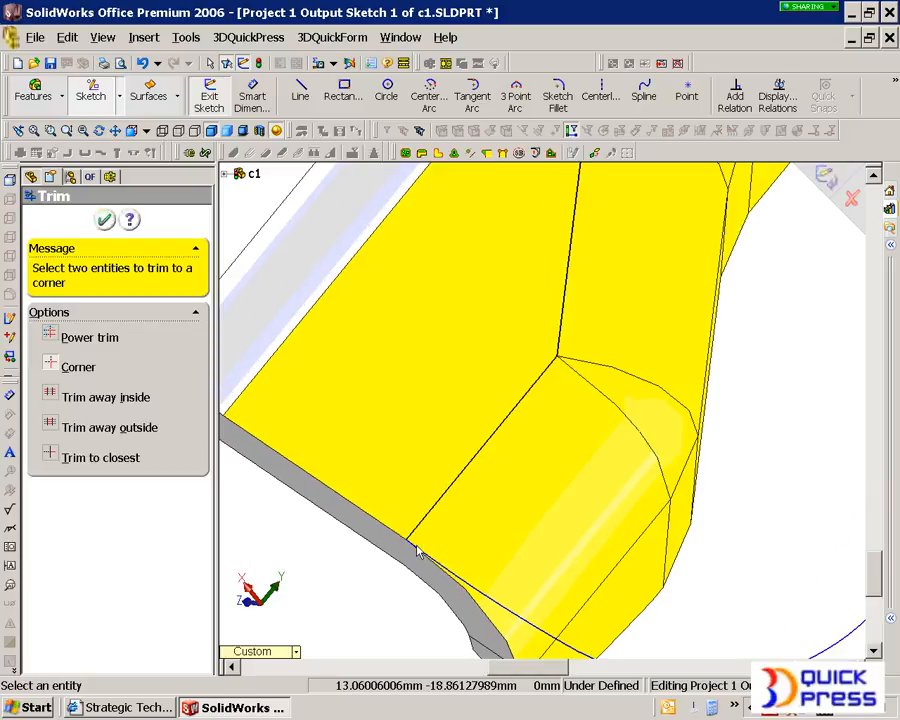
scroll(418, 551, down, 4)
click(455, 497)
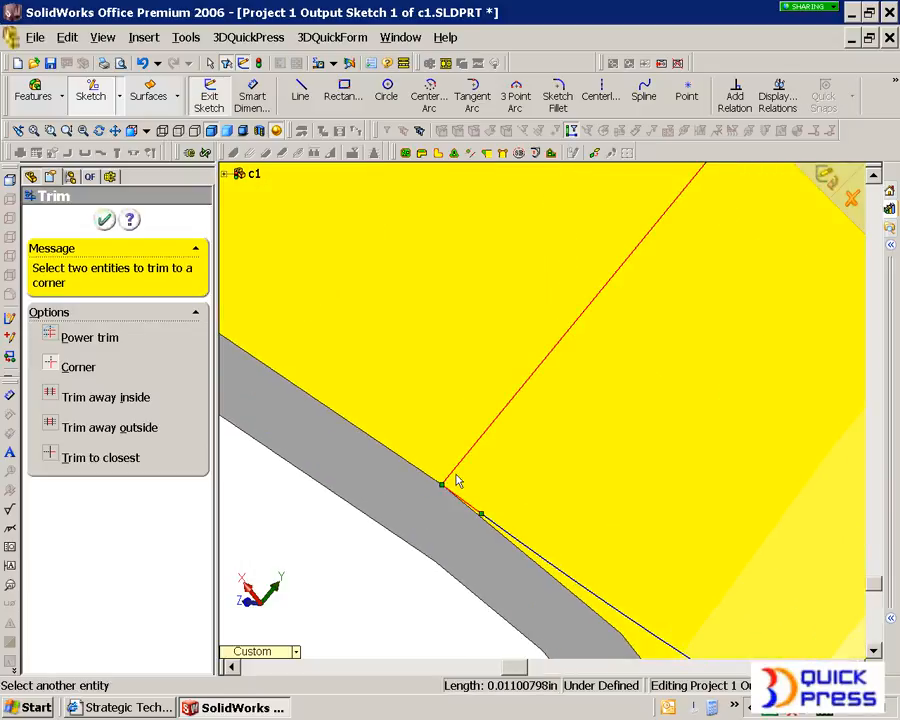
click(455, 476)
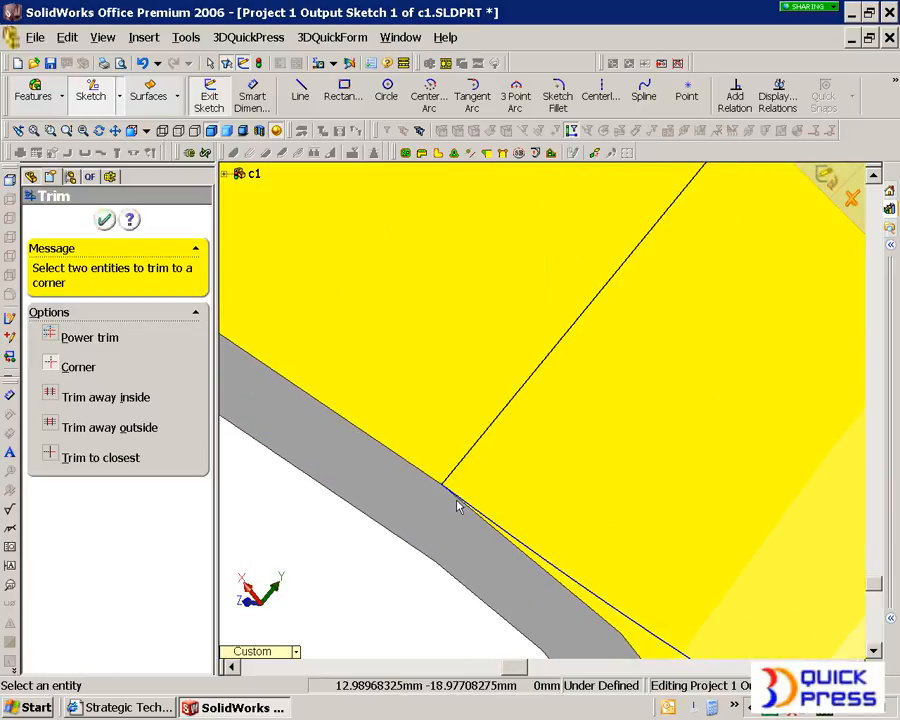
scroll(457, 505, up, 3)
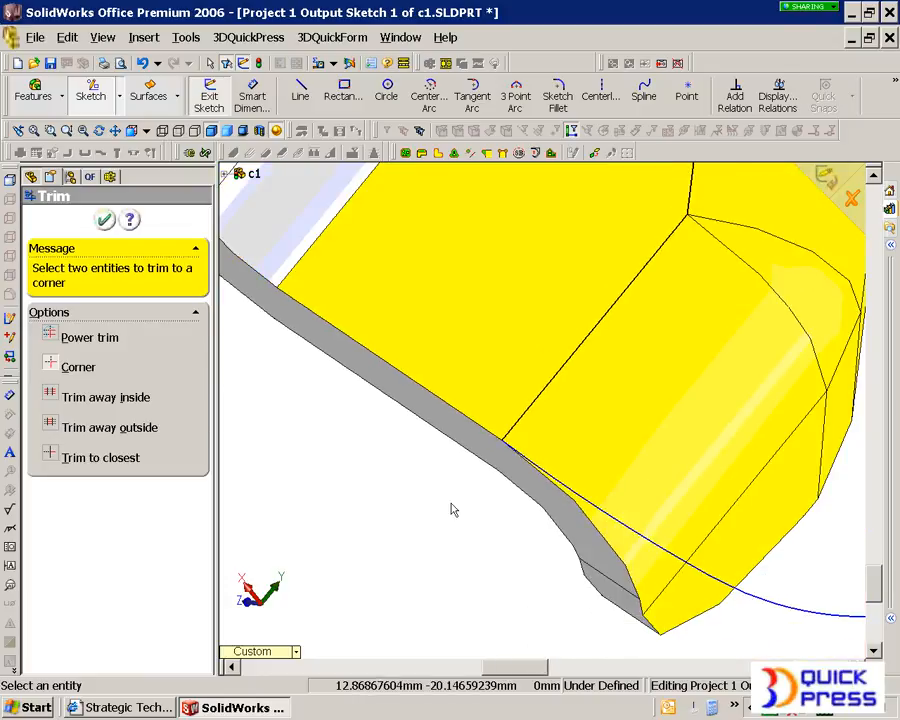
click(106, 222)
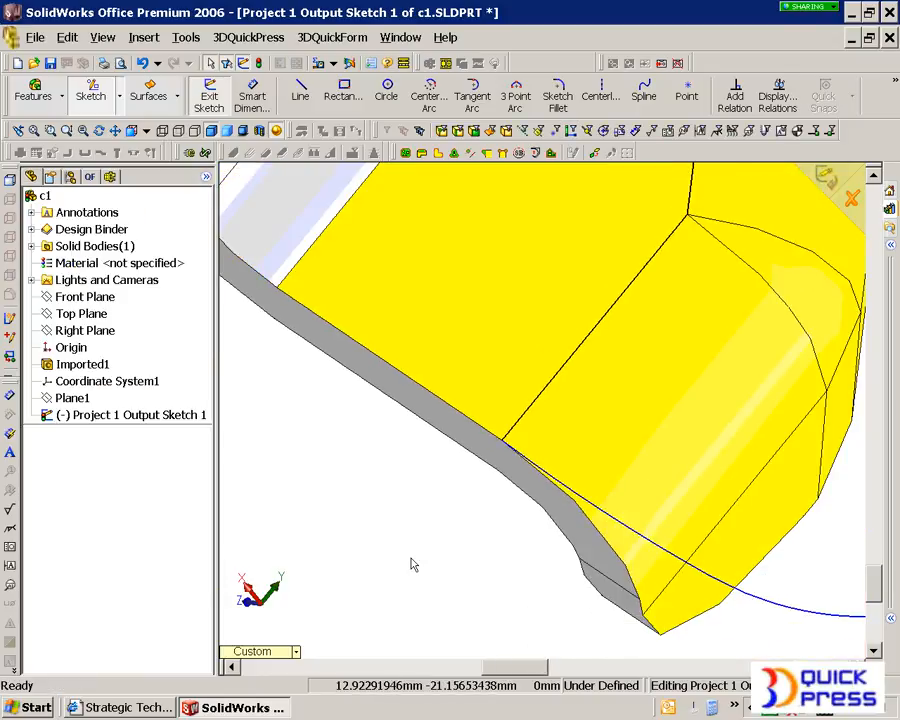
Step: Create a planar surface from the closed blank outline sketch
scroll(411, 563, up, 3)
click(148, 90)
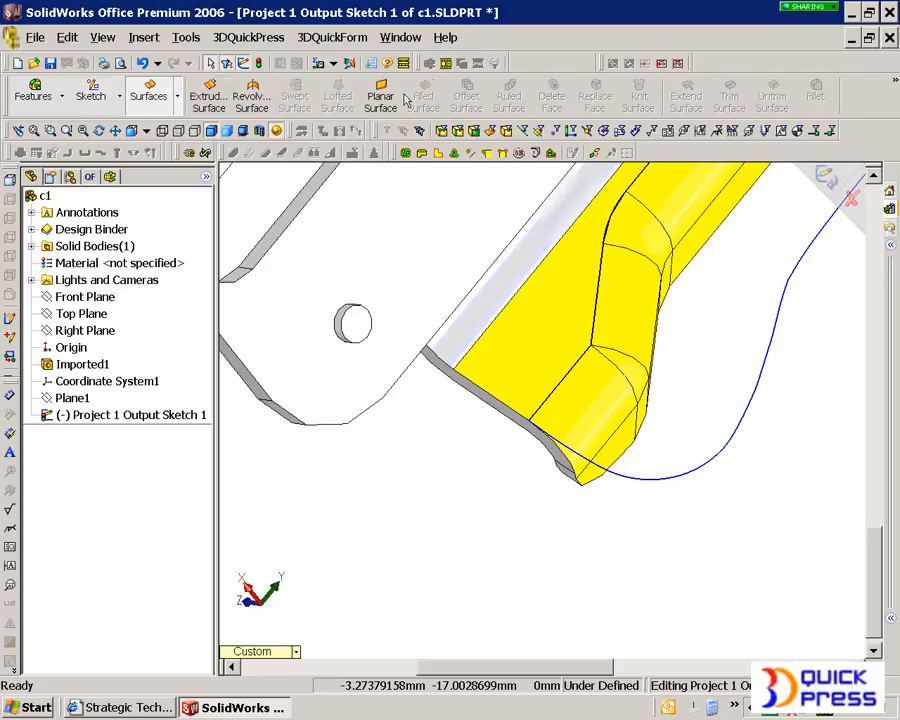
click(380, 94)
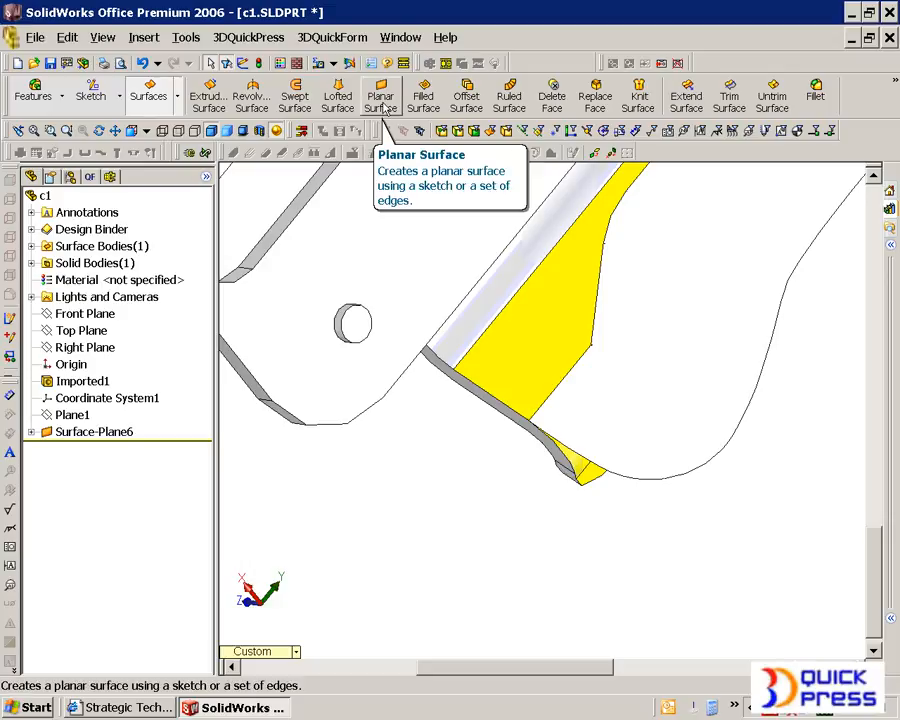
Step: Offset the planar blank surface by 1 mm with the offset direction reversed
click(466, 100)
click(683, 397)
drag(166, 330, 65, 330)
text(1)
key(Return)
click(38, 331)
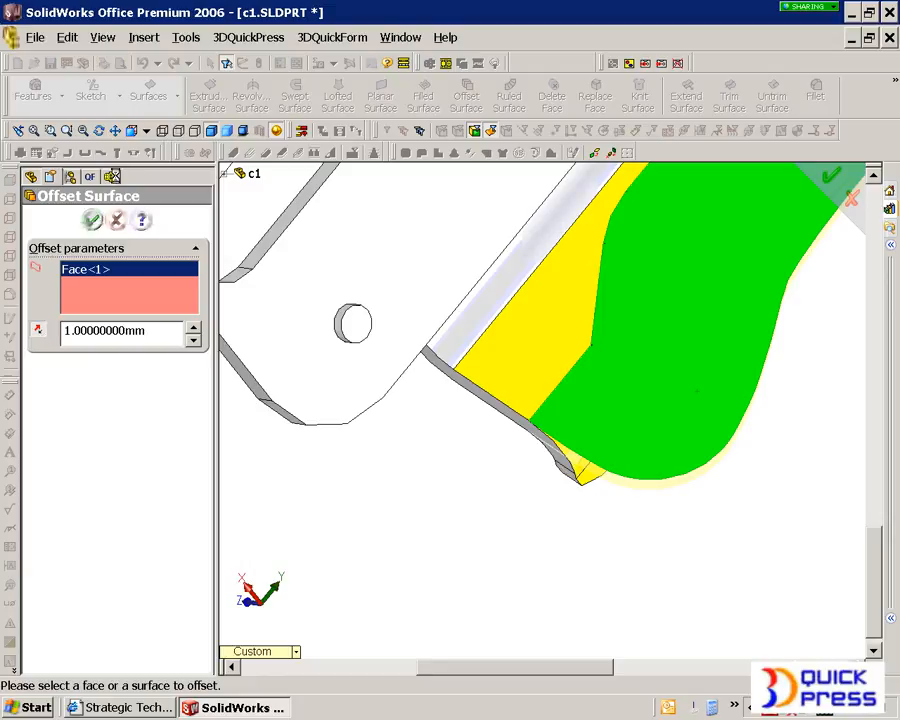
click(91, 220)
Step: Hide the original solid and show the unfolded Sheet Metal Object beside the blank surfaces
click(112, 177)
right_click(110, 197)
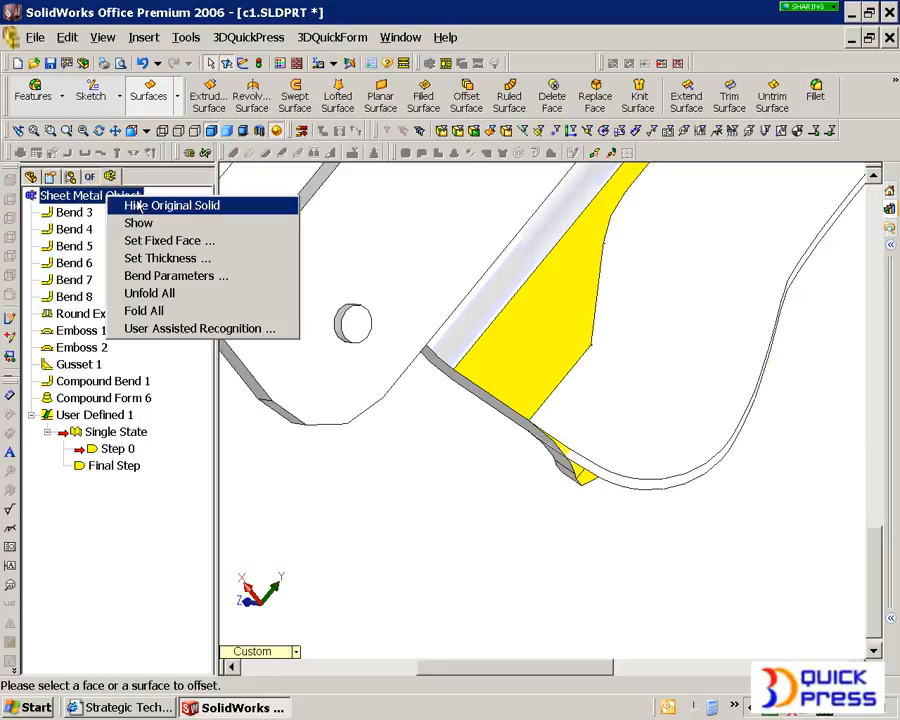
click(127, 203)
right_click(122, 195)
click(152, 220)
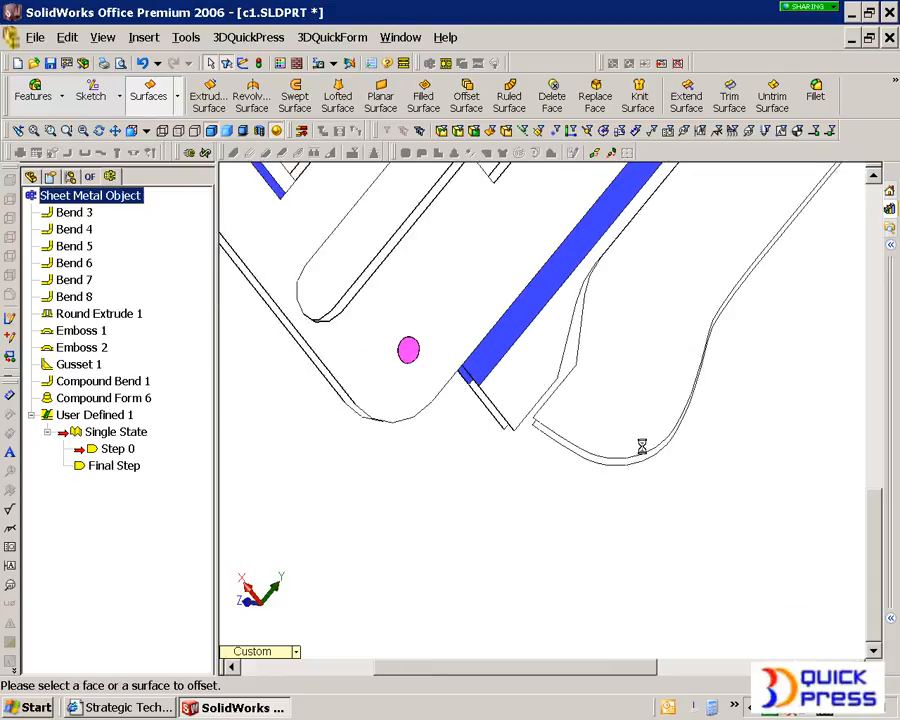
Step: Fold Bend 8 so the flat flange strip meets the blank surfaces
right_click(443, 259)
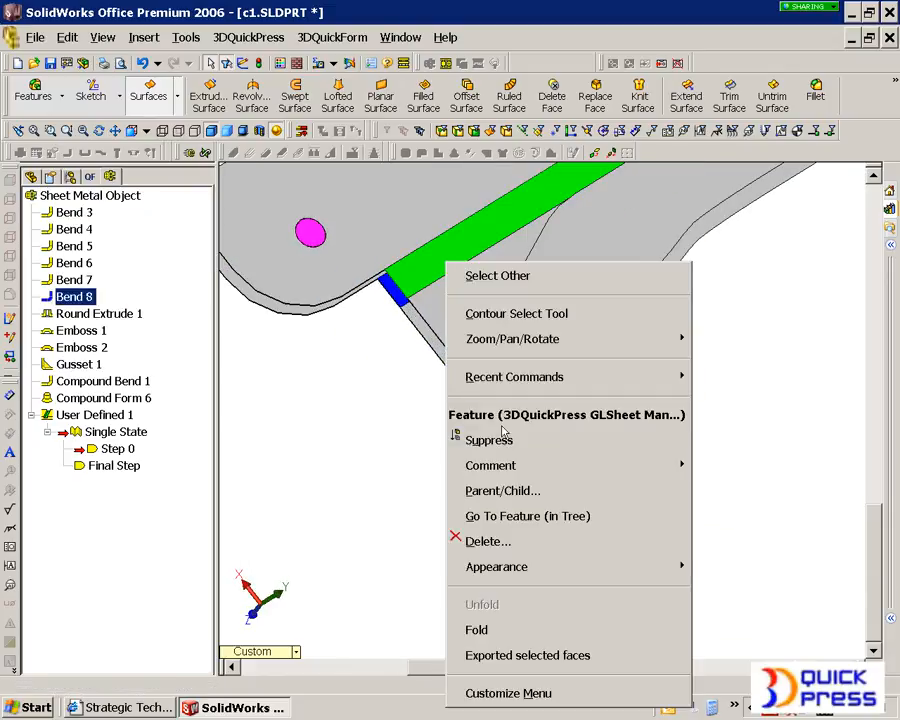
click(531, 629)
middle_drag(497, 401, 526, 390)
scroll(655, 372, up, 1)
scroll(655, 372, down, 2)
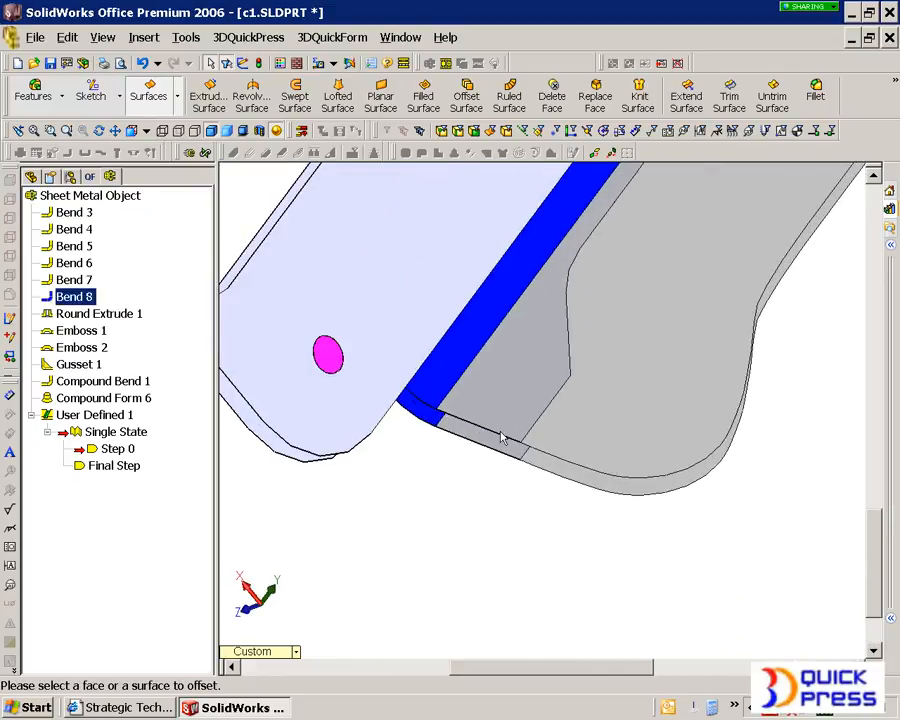
Step: Set the faces of Step 0 in User Defined 1, using the planar blank surface and its offset surface as the two face sets
right_click(99, 453)
click(120, 453)
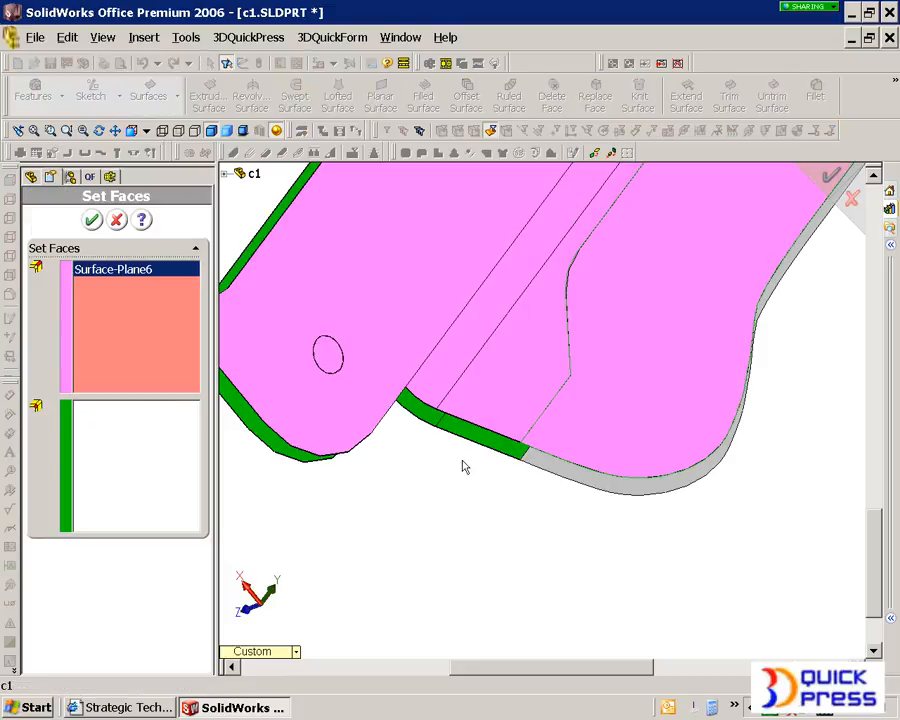
click(593, 477)
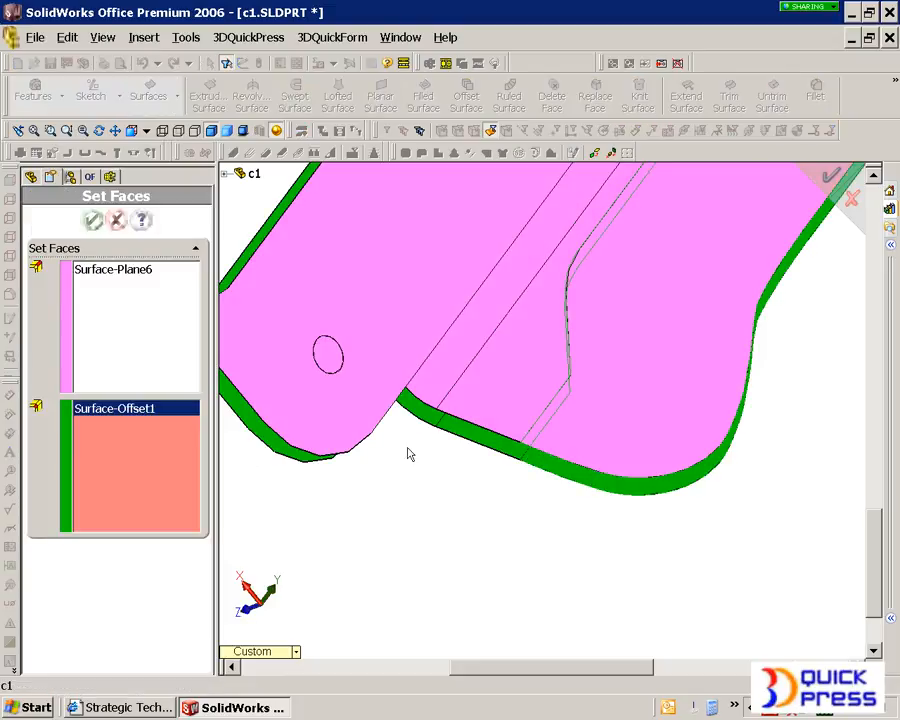
click(92, 221)
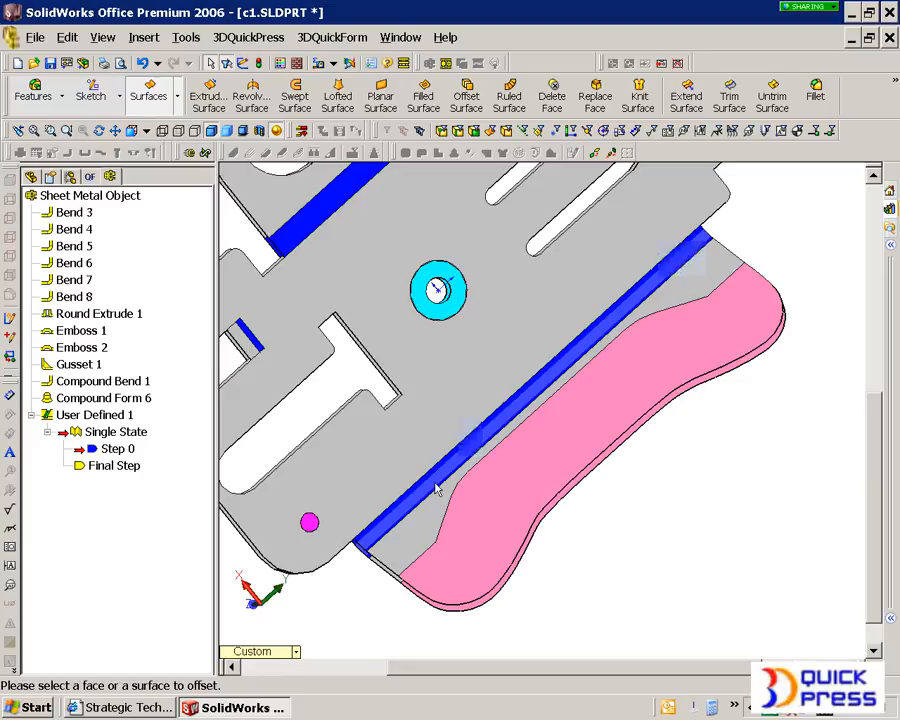
Step: Unfold all features of the Sheet Metal Object
scroll(380, 279, up, 1)
scroll(618, 280, up, 2)
scroll(620, 272, down, 2)
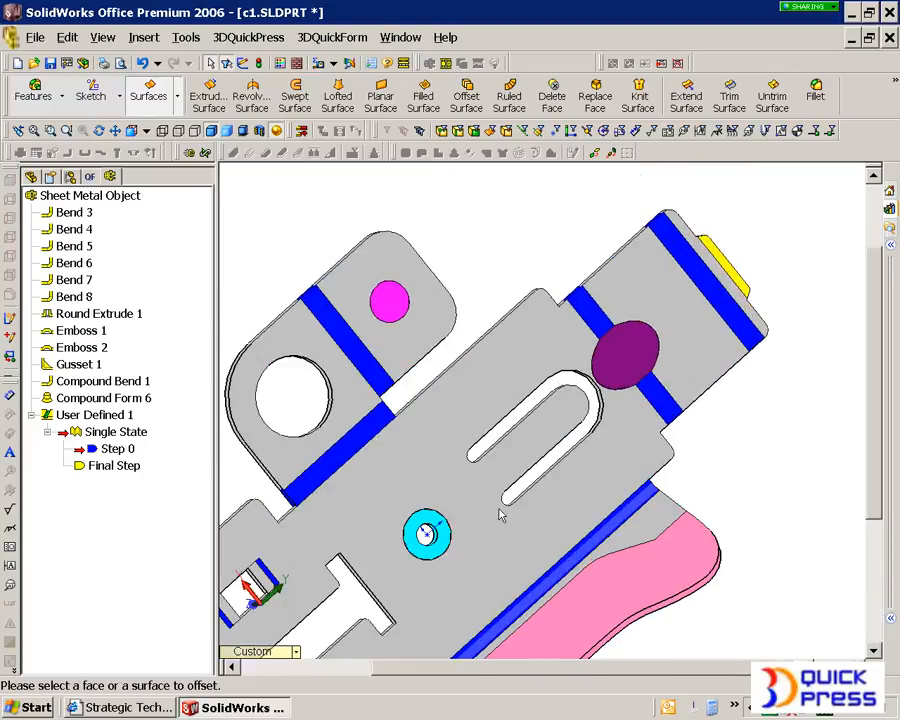
scroll(376, 623, up, 3)
middle_drag(376, 623, 398, 531)
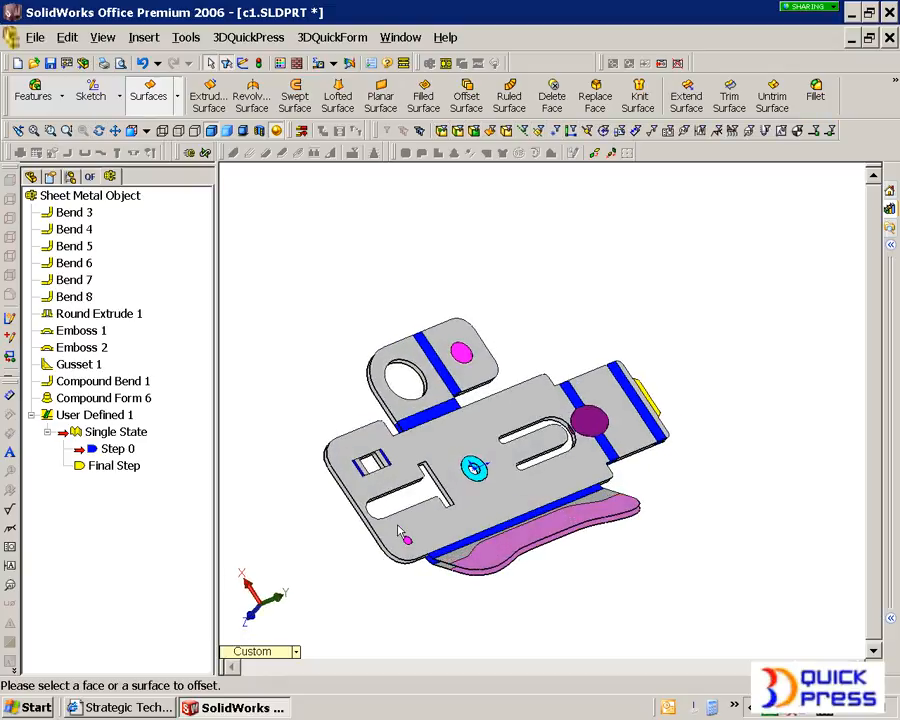
right_click(117, 195)
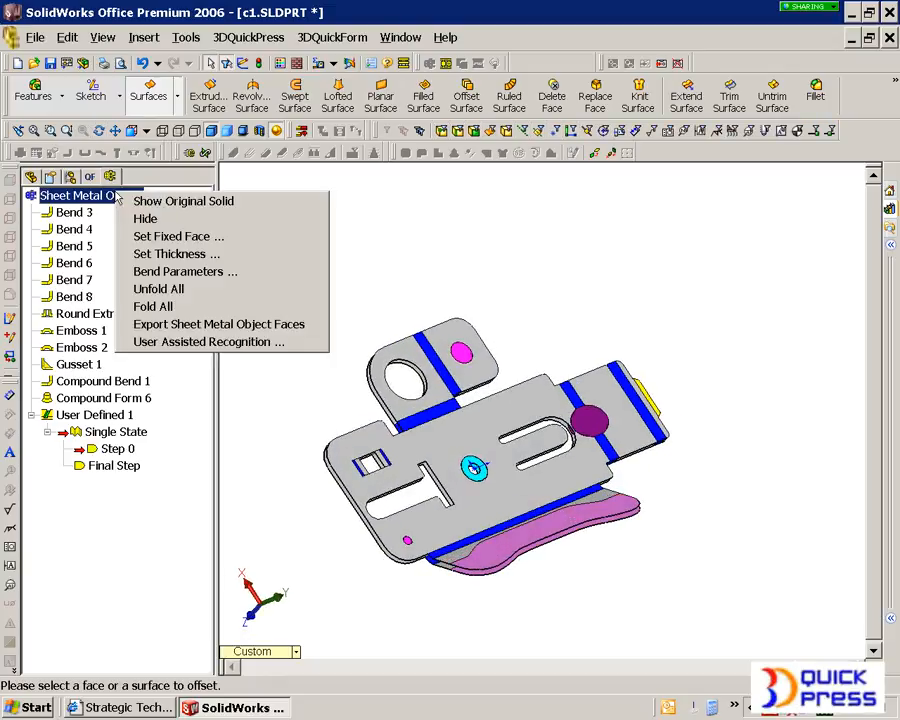
click(193, 291)
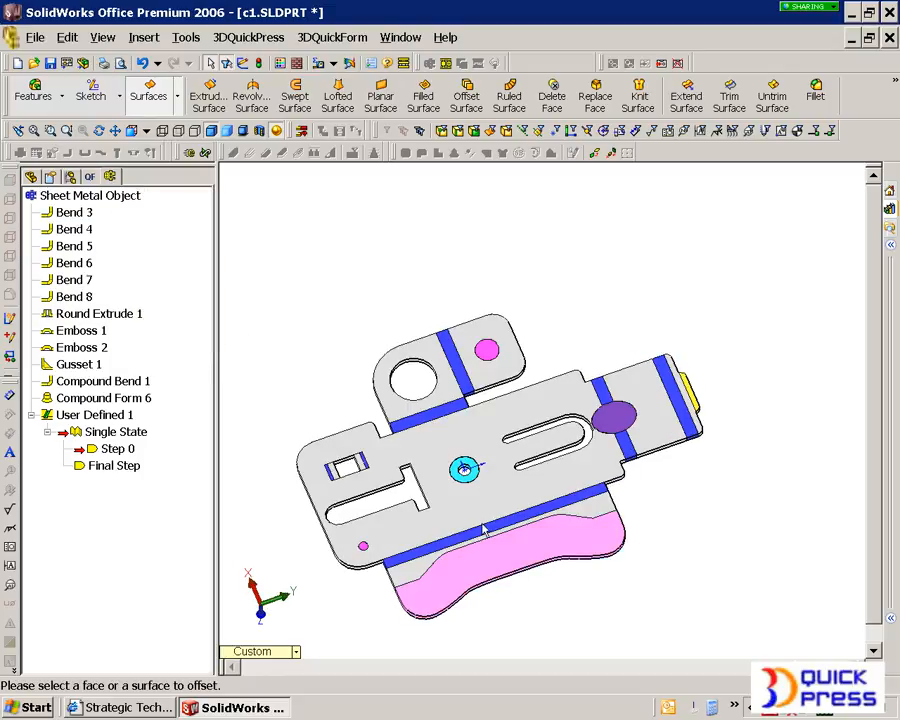
Step: Fold the User Defined 1 flange to its formed shape, and fold Bend 8 beside it
click(484, 550)
right_click(488, 552)
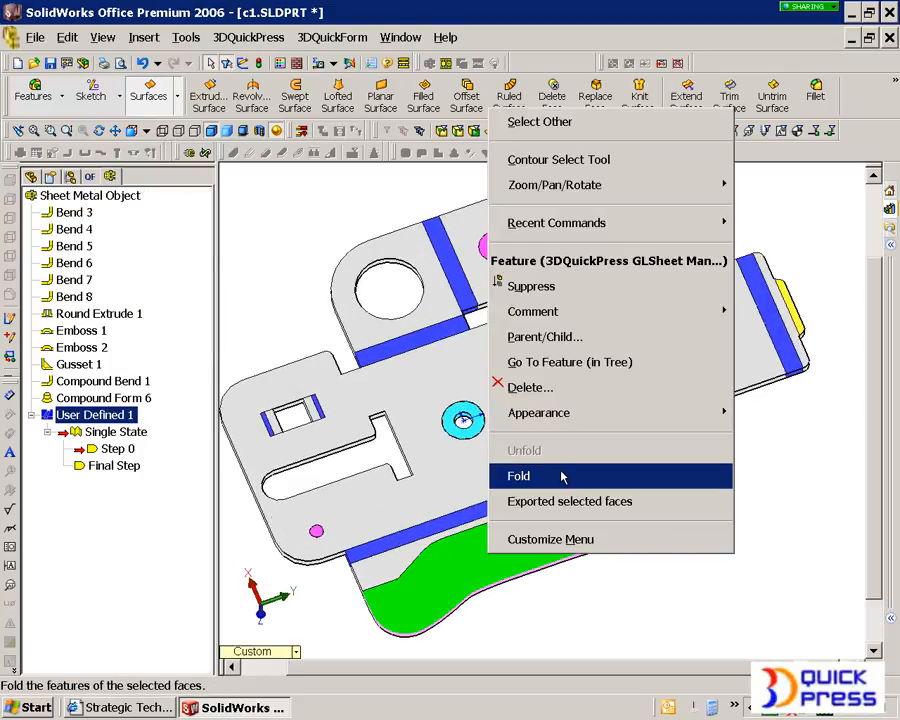
click(540, 502)
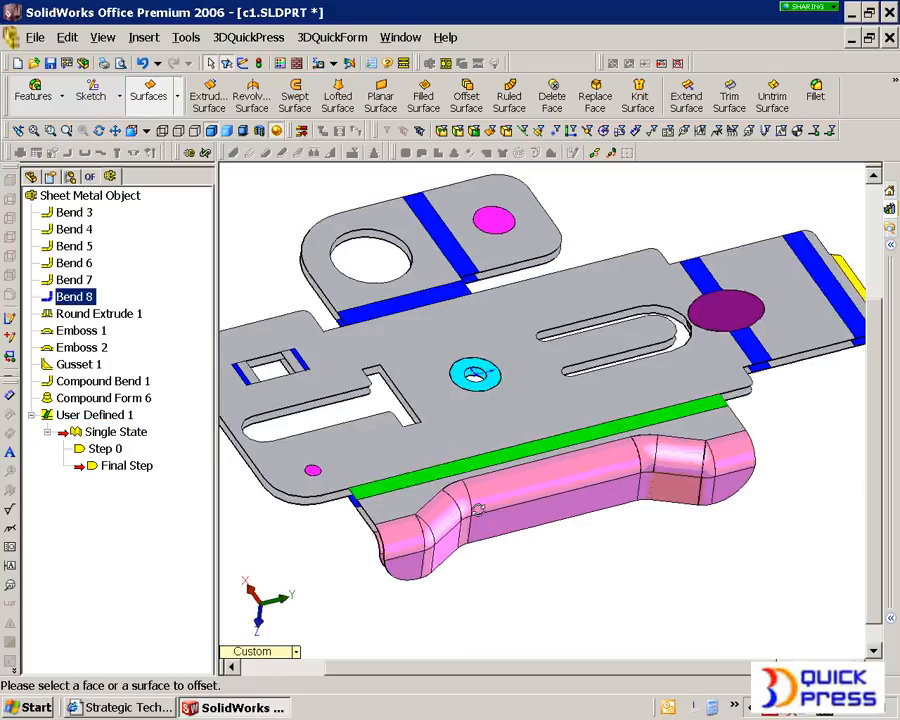
right_click(457, 468)
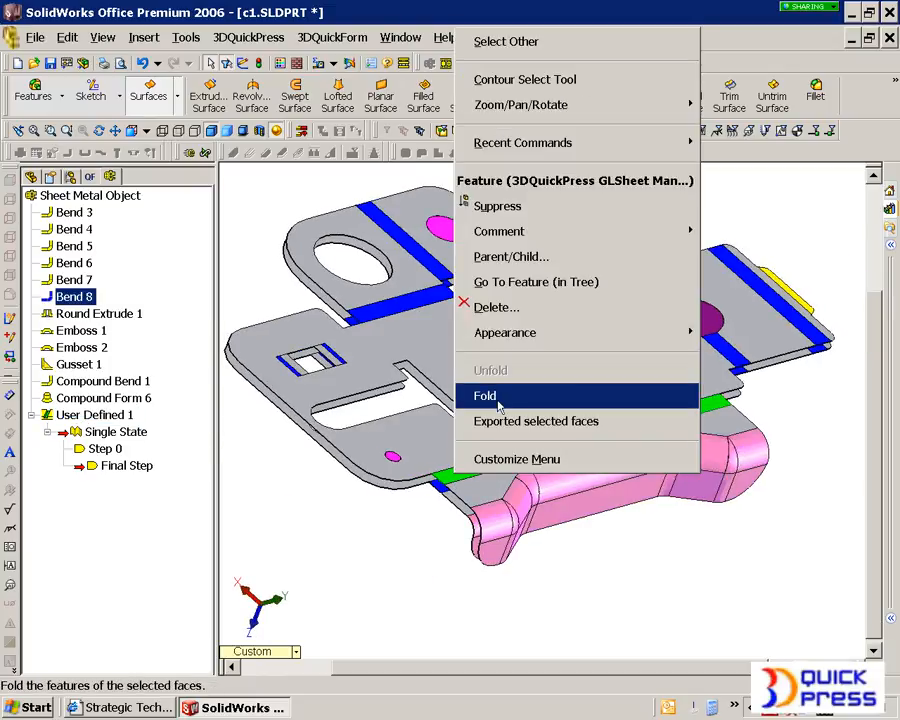
click(494, 416)
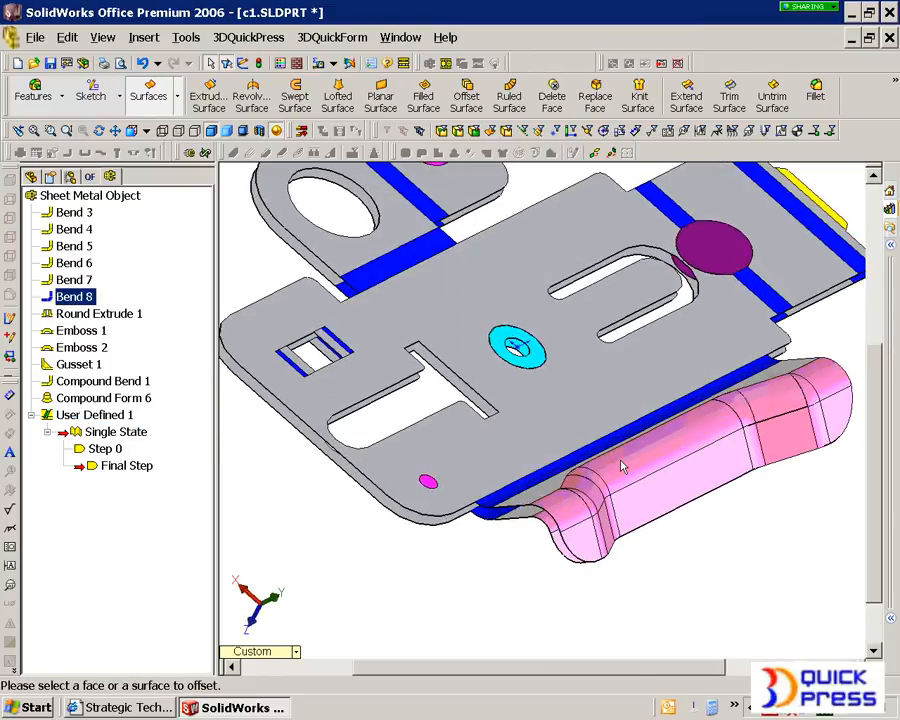
Step: Unfold the User Defined 1 flange to its flat blank state while leaving Bend 8 folded
click(619, 469)
right_click(619, 467)
click(688, 366)
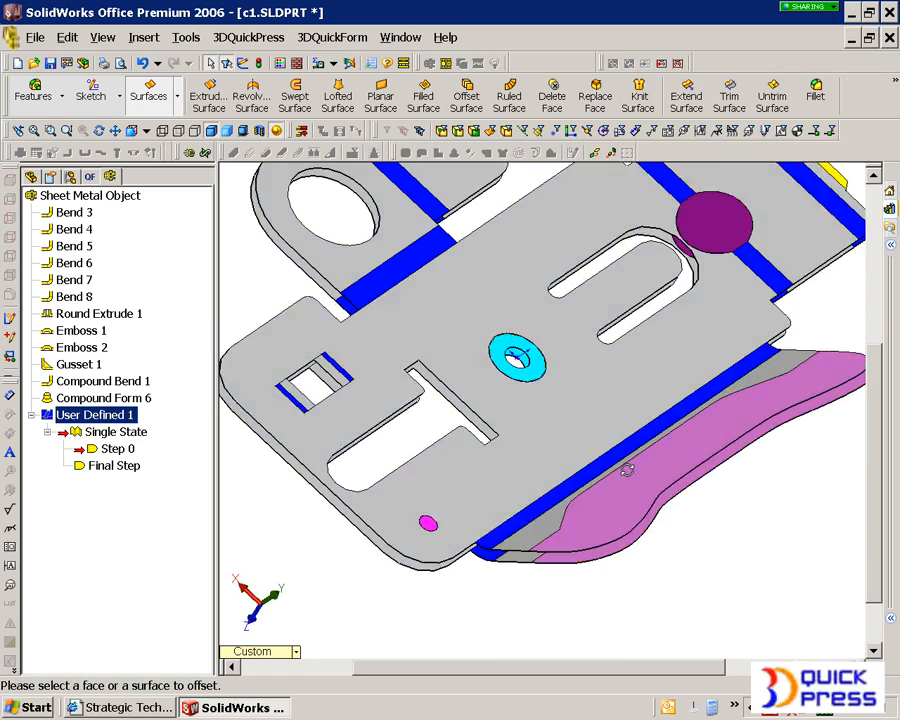